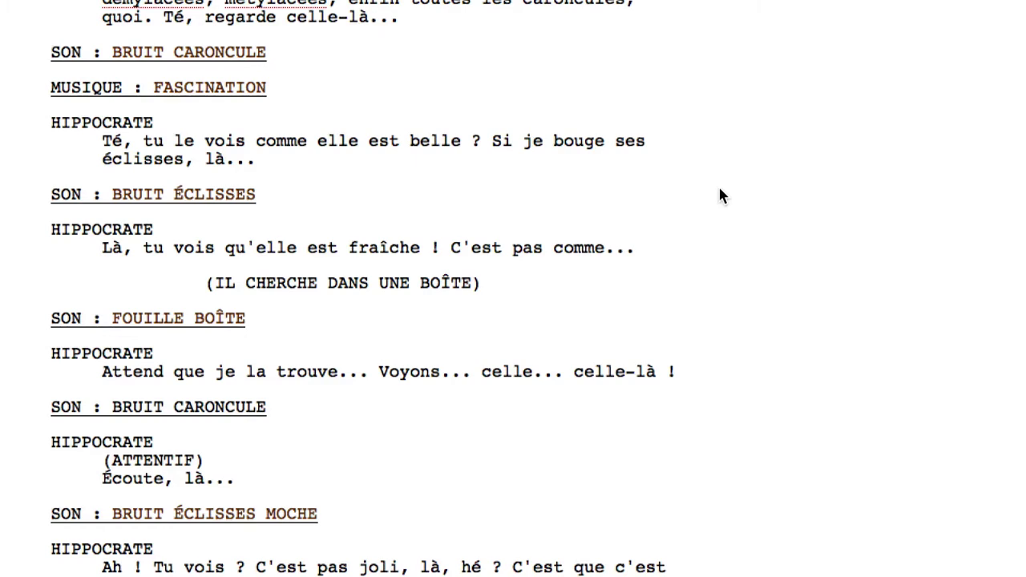
Review the script around the FASCINATION music cue and look over the orchestral instrument tracks in the kryd-fascinate arrangement.
scroll(720, 190, up, 4)
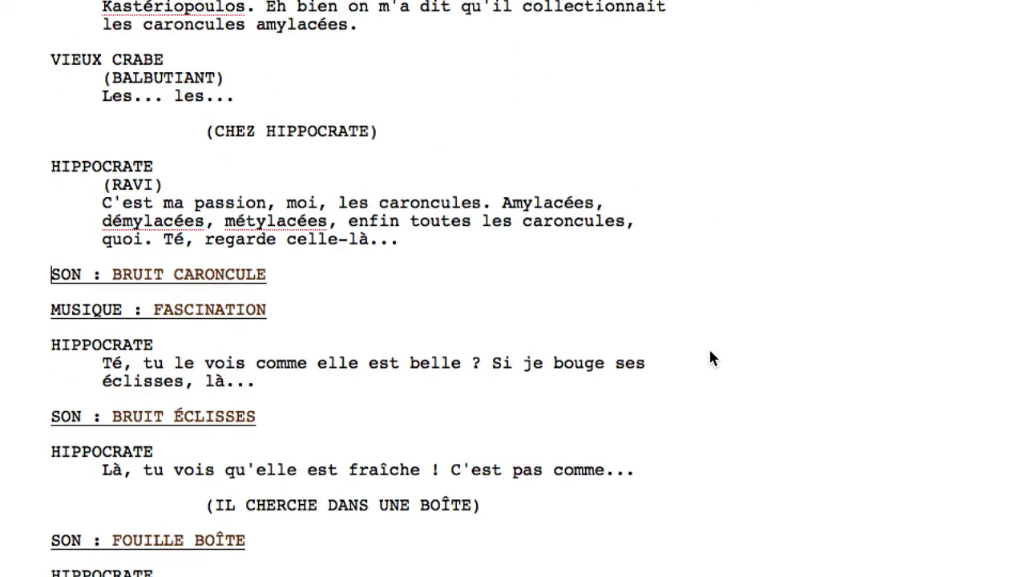
scroll(711, 352, down, 3)
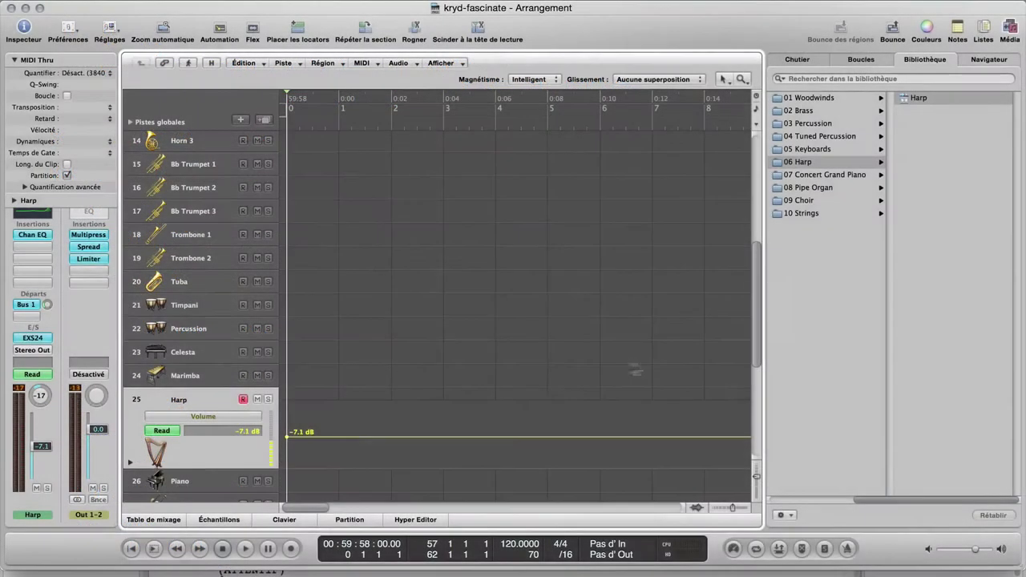
scroll(550, 369, down, 3)
scroll(550, 365, up, 3)
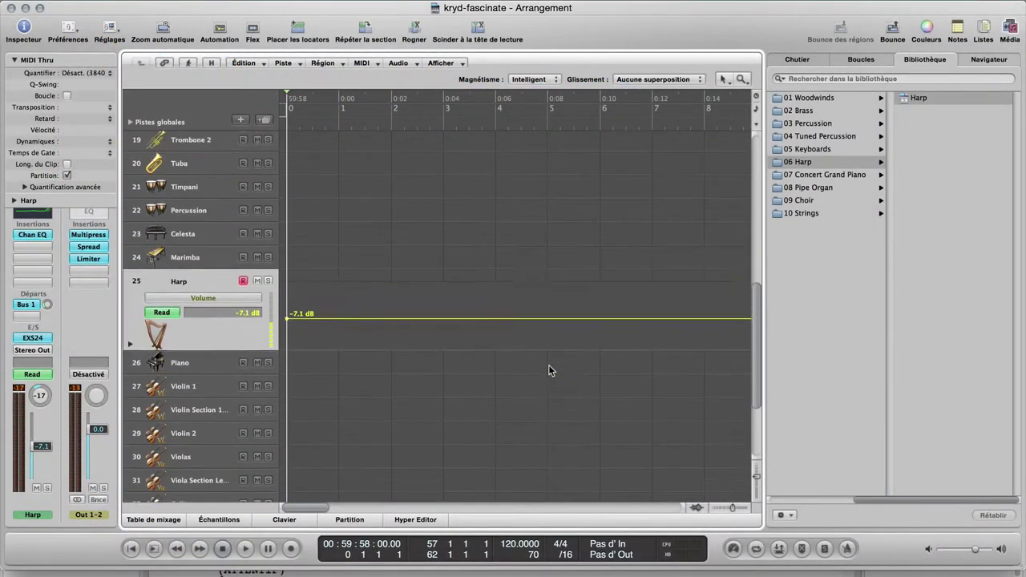
scroll(549, 370, up, 1)
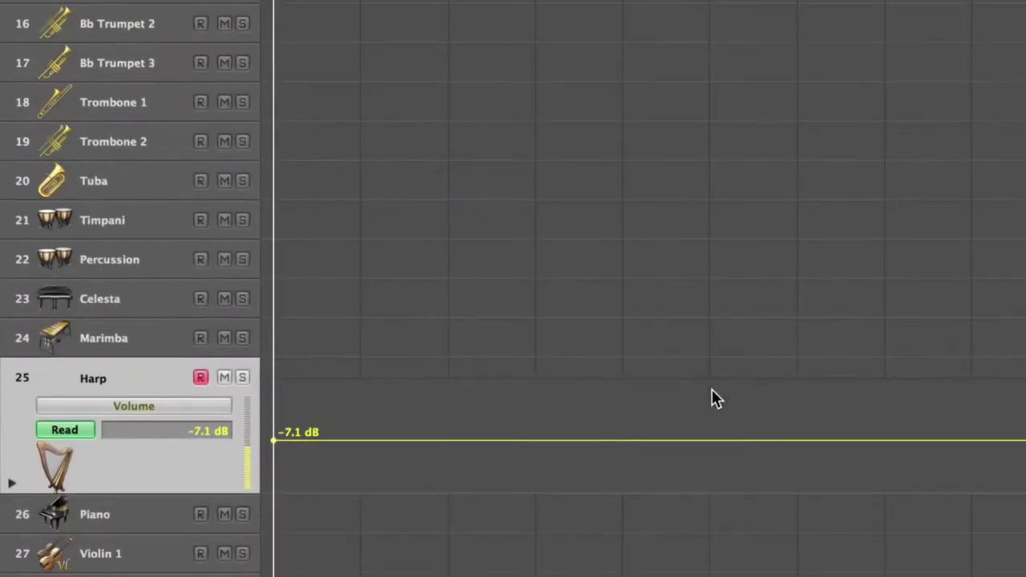
scroll(716, 399, down, 4)
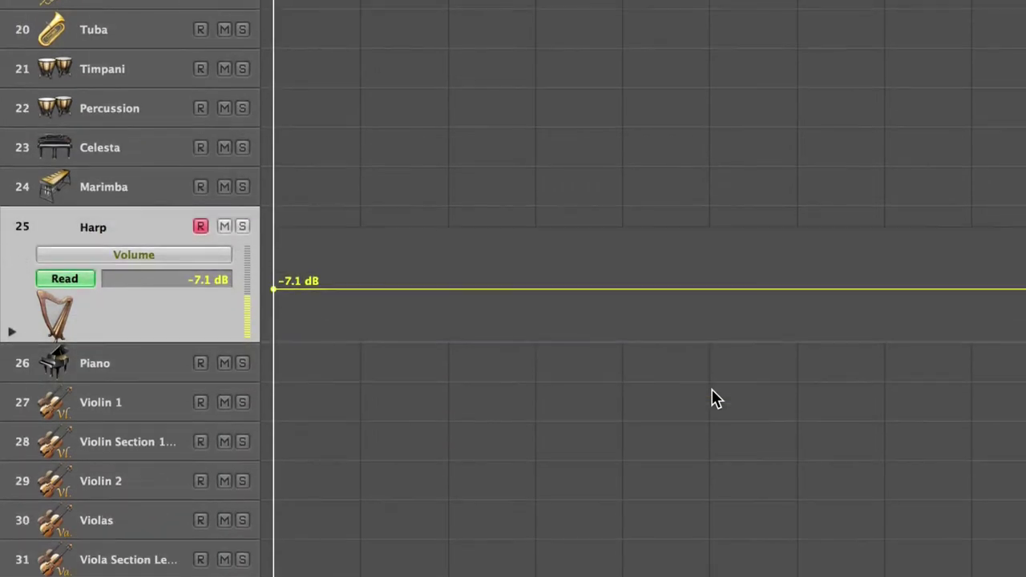
scroll(716, 399, down, 2)
scroll(716, 399, up, 7)
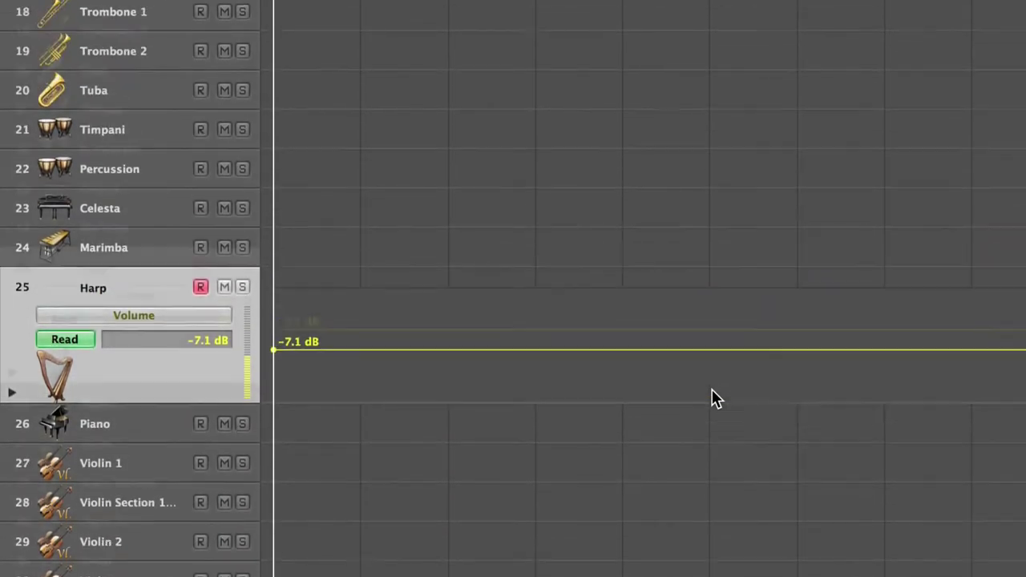
scroll(717, 399, up, 2)
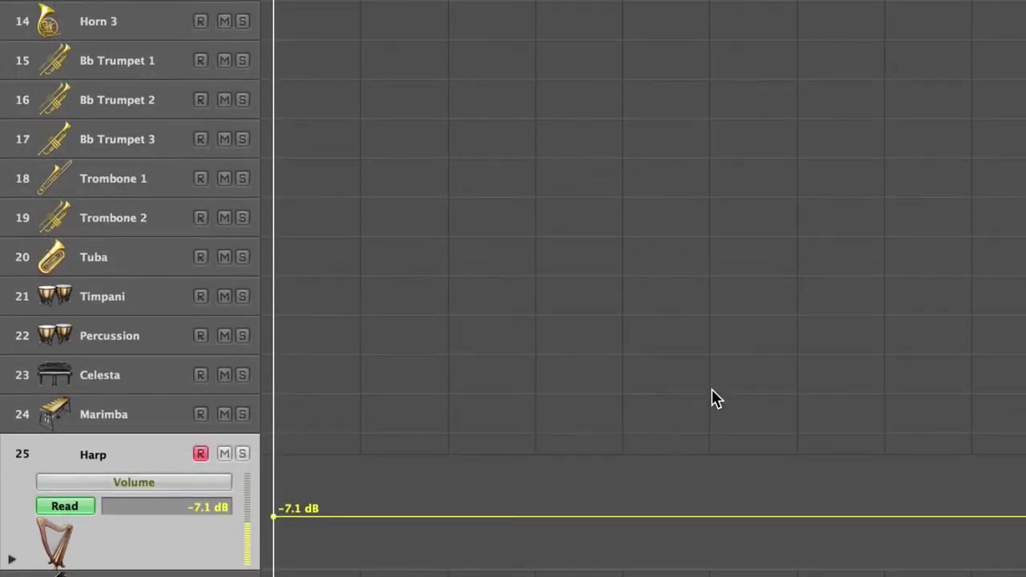
scroll(716, 400, down, 2)
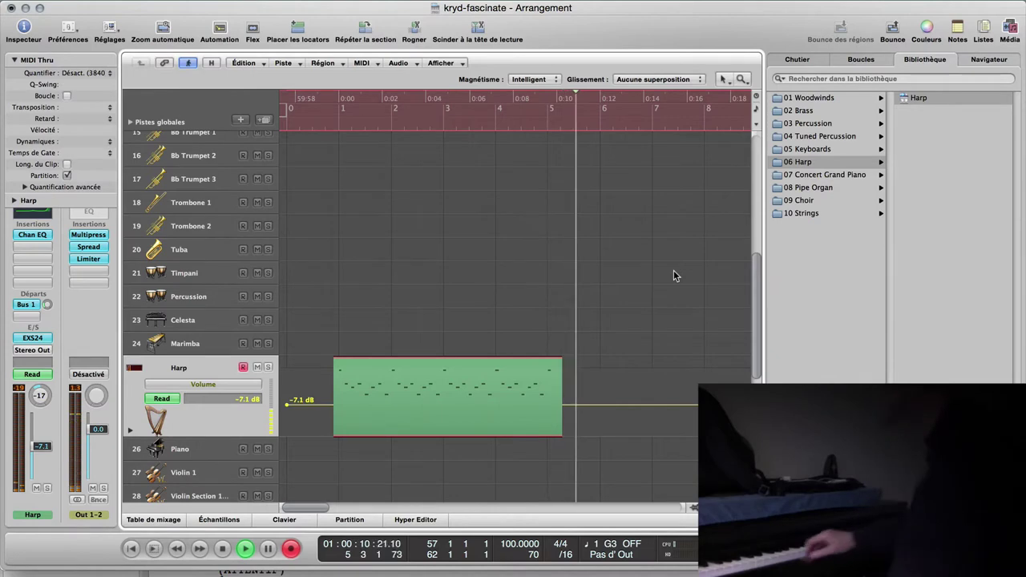
Stop recording the harp part and play the take back from near bar 1.
key(space)
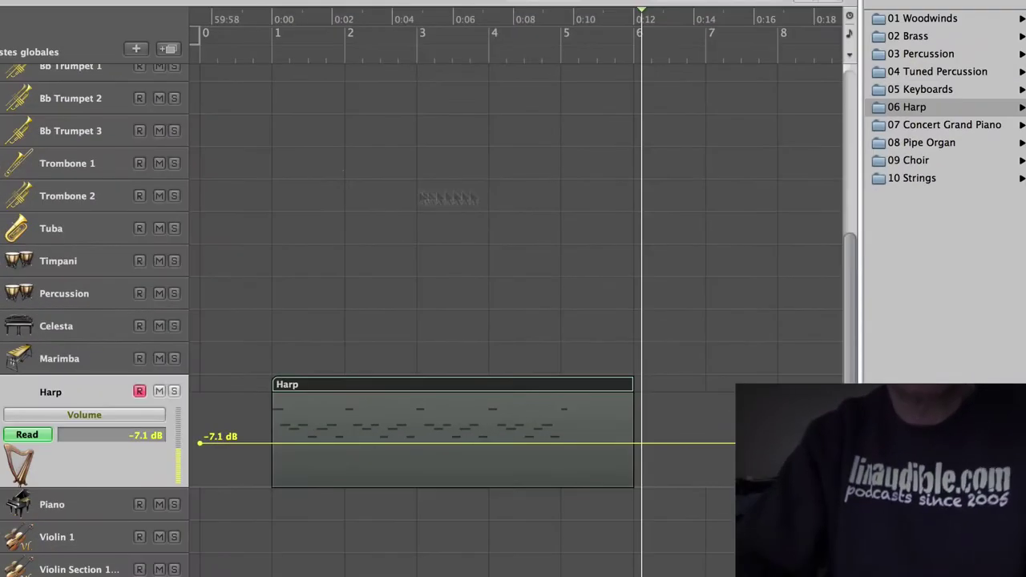
click(267, 52)
key(space)
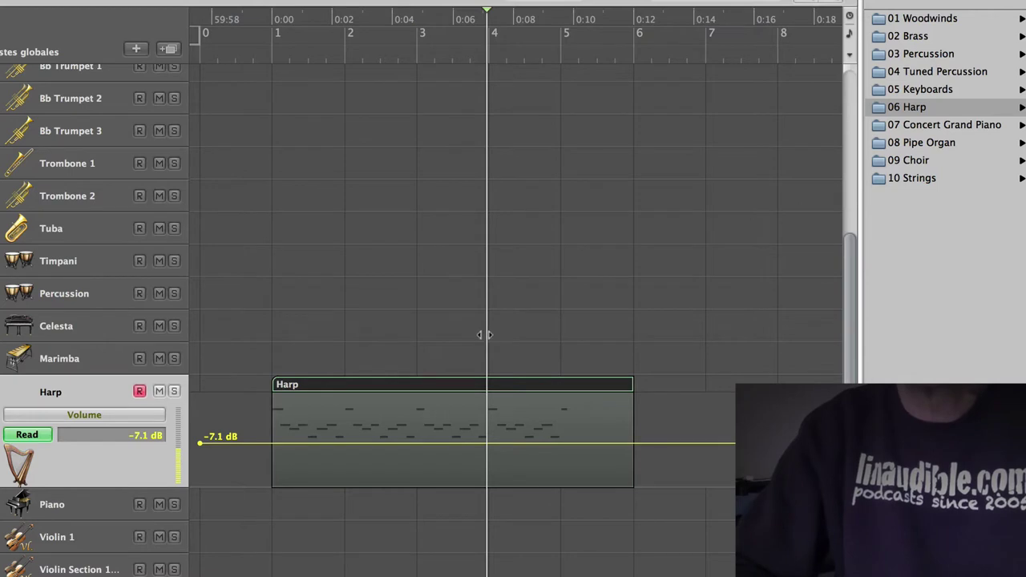
Split the Harp region at bar 4, delete the part after the cut, and move the remaining region to start at bar 0.
mouse_move(485, 336)
mouse_down()
mouse_move(510, 339)
mouse_move(490, 336)
mouse_up()
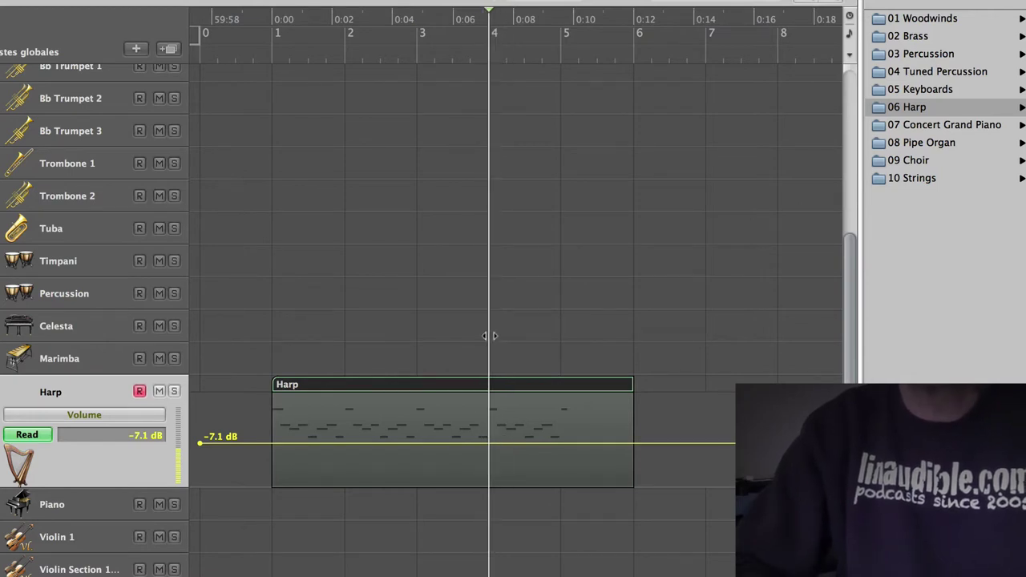
key(super+t)
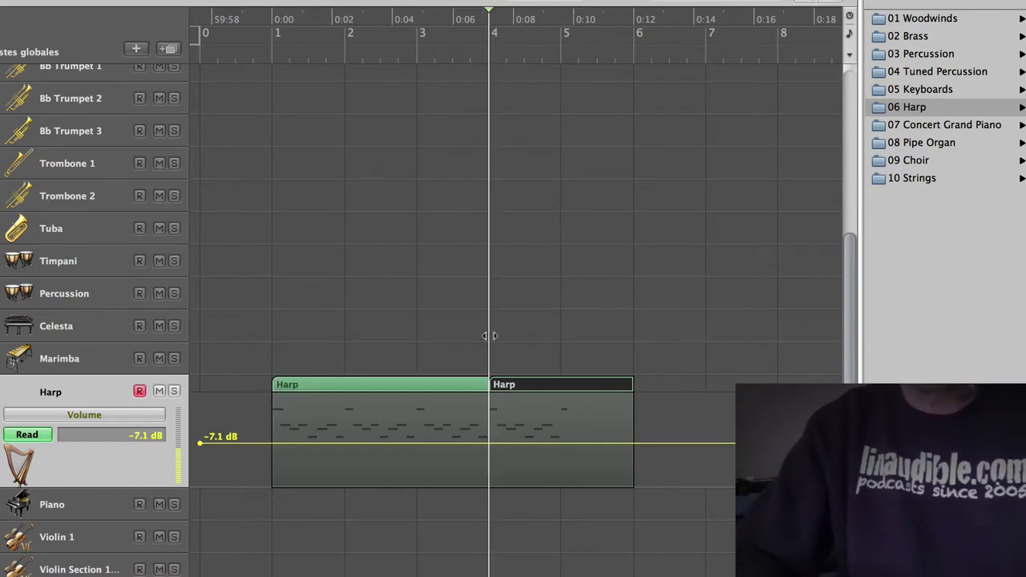
key(Delete)
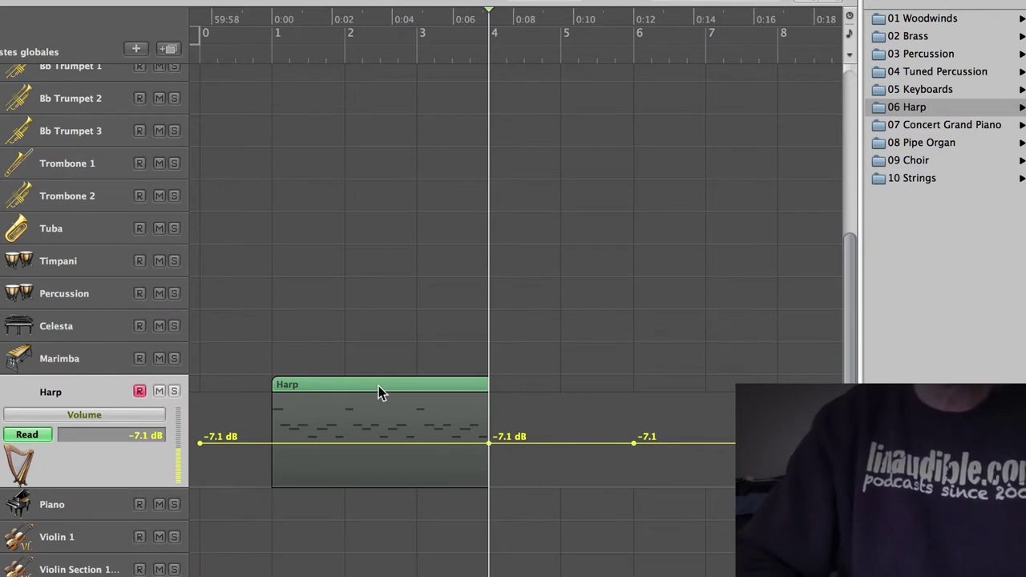
drag(360, 394, 266, 401)
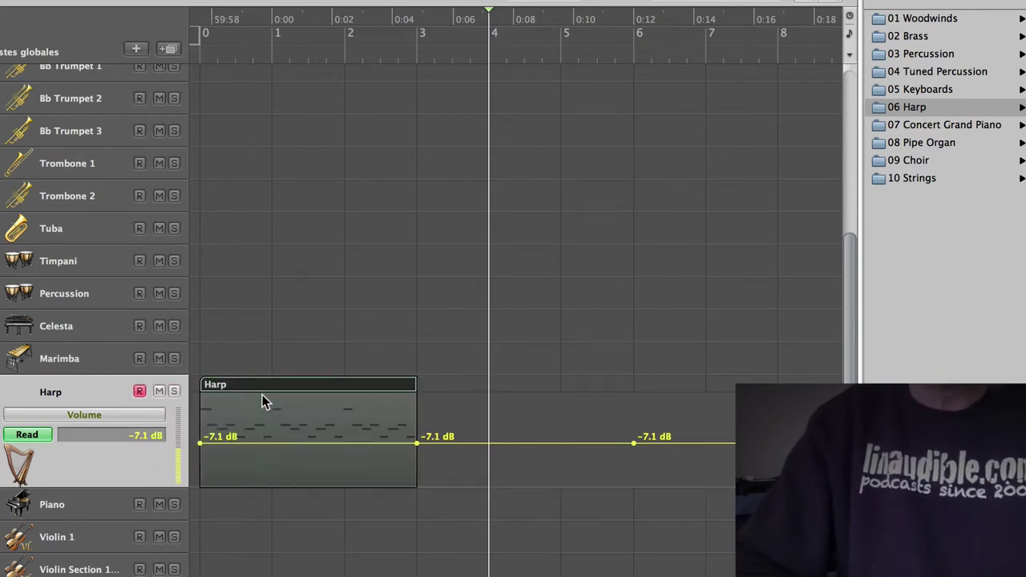
Open the Harp region in the piano roll and play its notes from the beginning.
key(e)
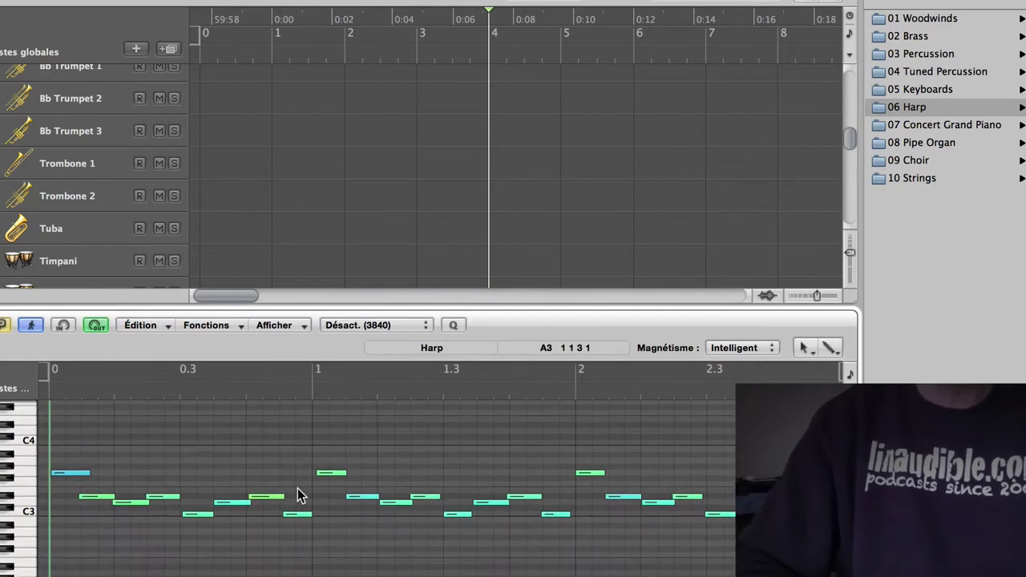
key(space)
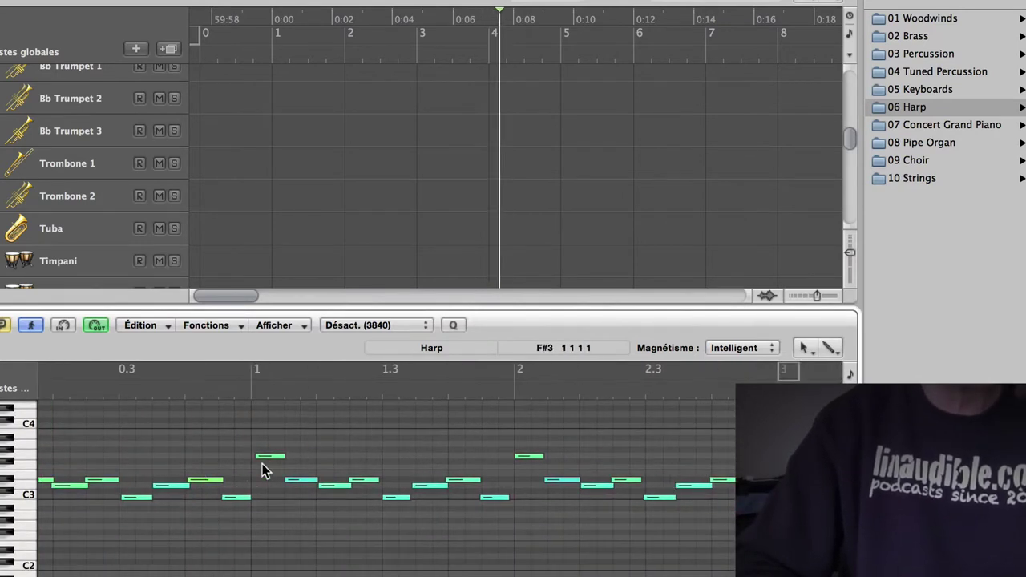
key(Return)
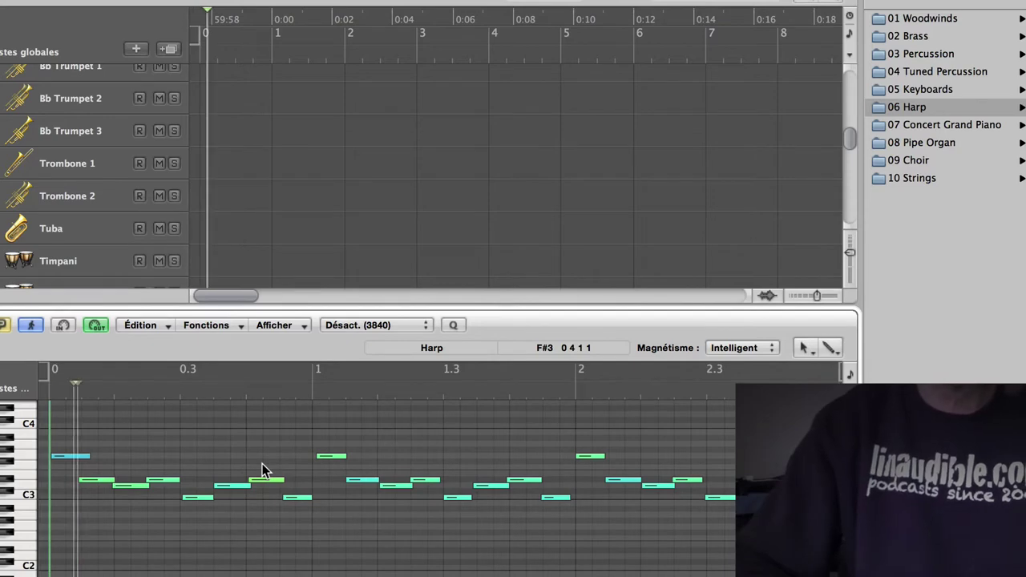
Align the starts of the second and third harp notes, D#3 and D3, with the grid and play the result from the beginning.
click(83, 481)
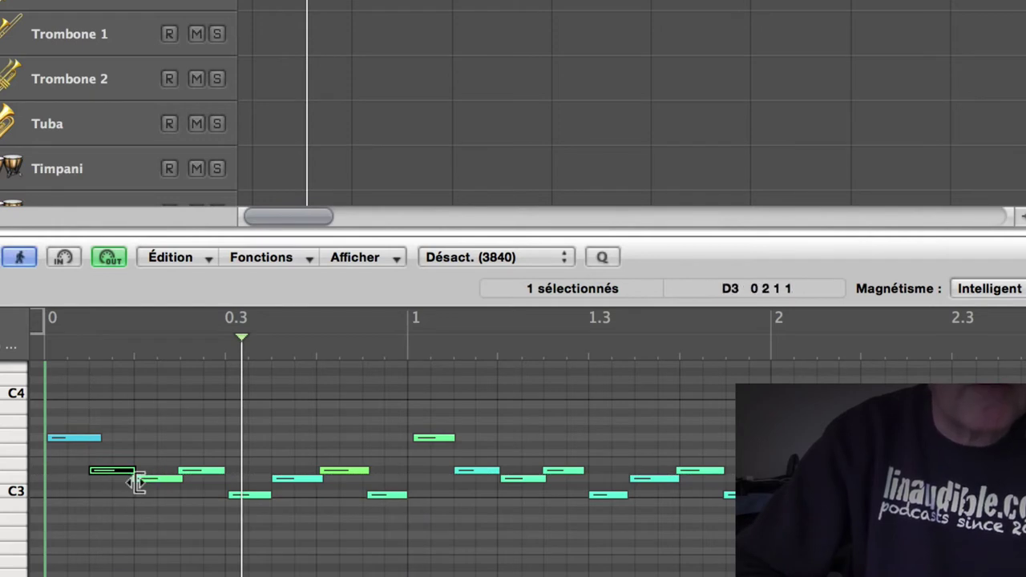
drag(140, 481, 141, 481)
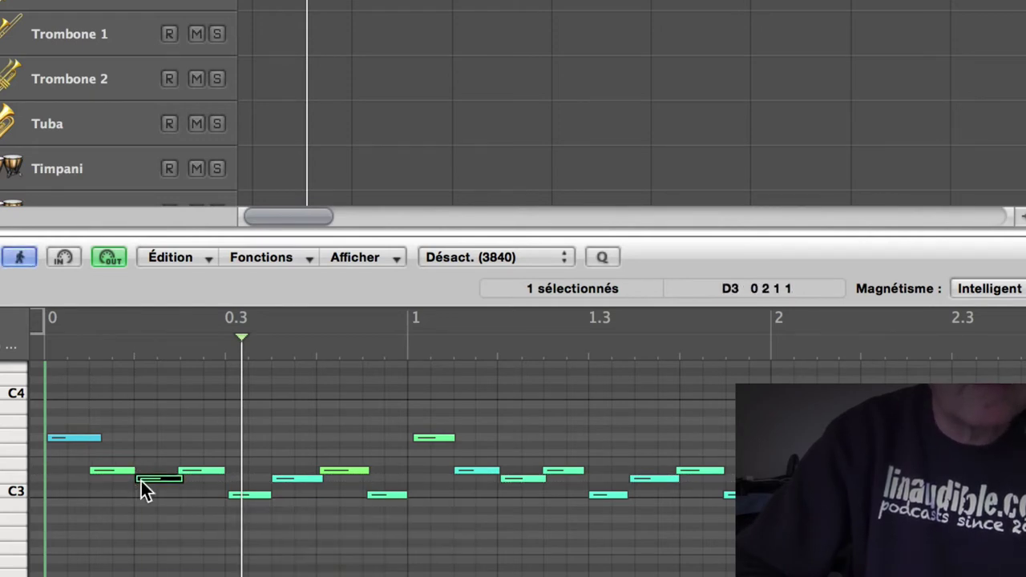
key(Return)
key(space)
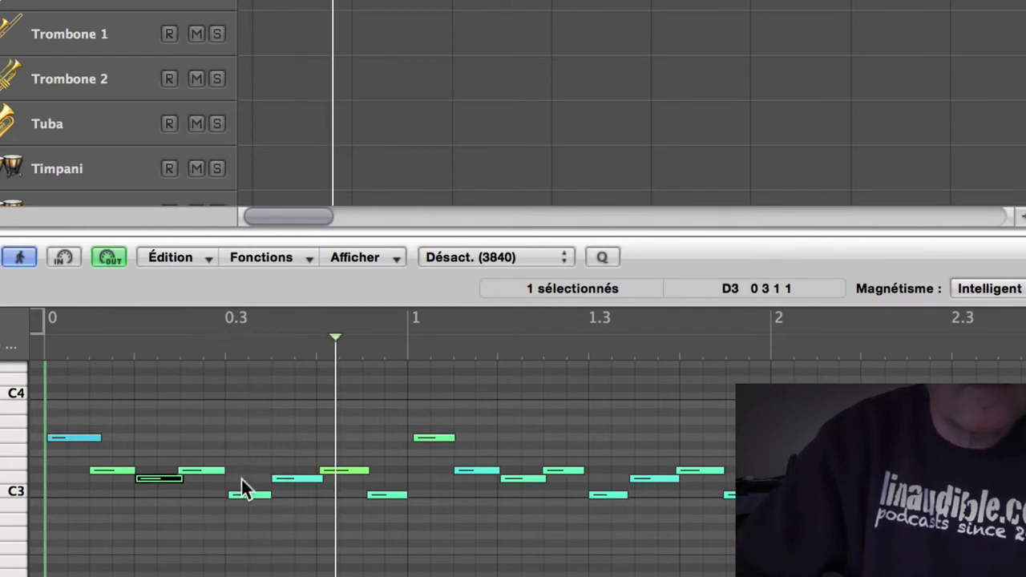
Align the starts of the remaining off-grid harp notes with the grid, from the C3 at 0.3 through the C3 at 1.3.
mouse_move(236, 498)
mouse_down()
mouse_move(197, 499)
mouse_move(228, 504)
mouse_up()
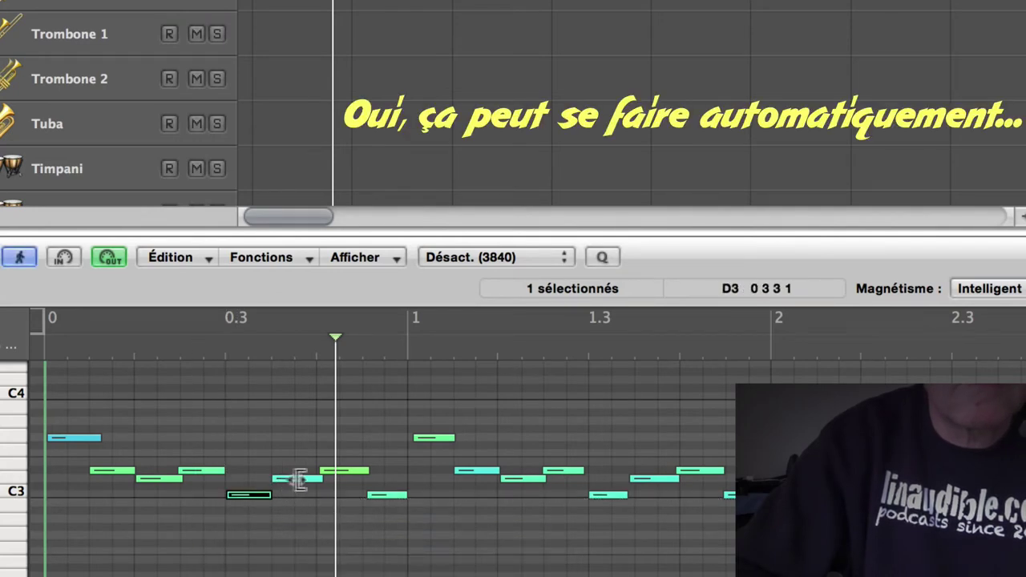
drag(328, 473, 367, 496)
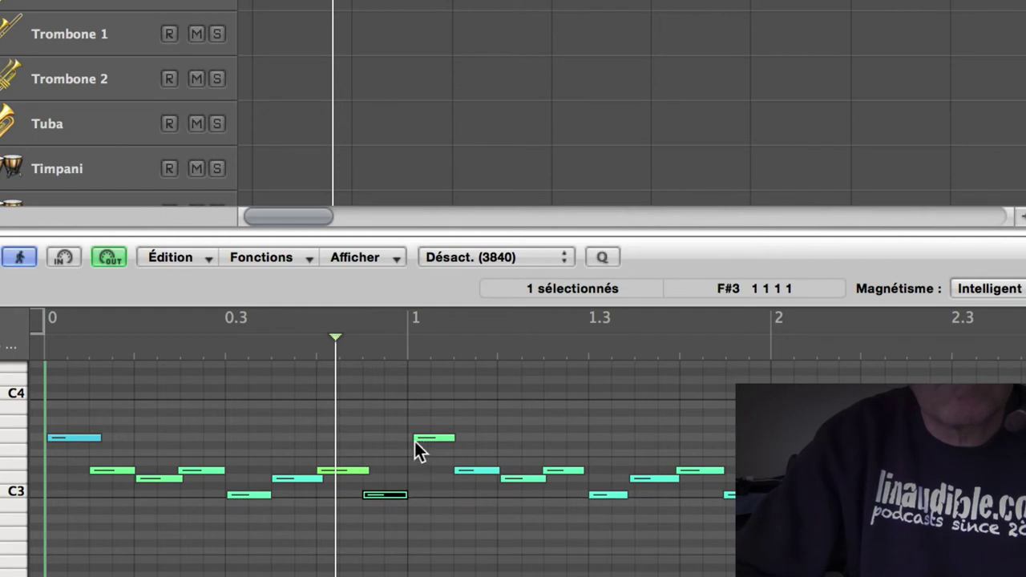
drag(417, 439, 410, 439)
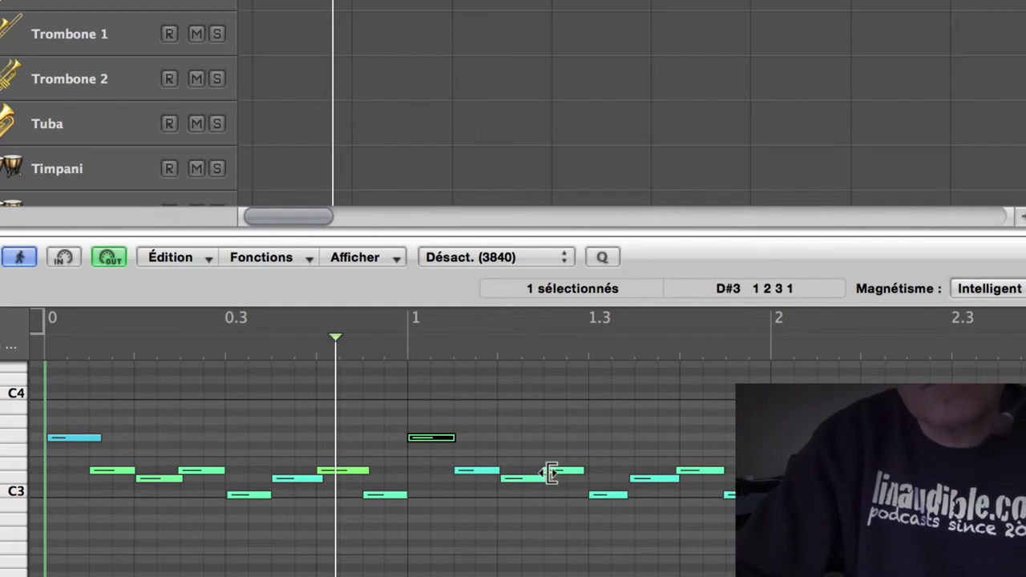
drag(550, 474, 551, 473)
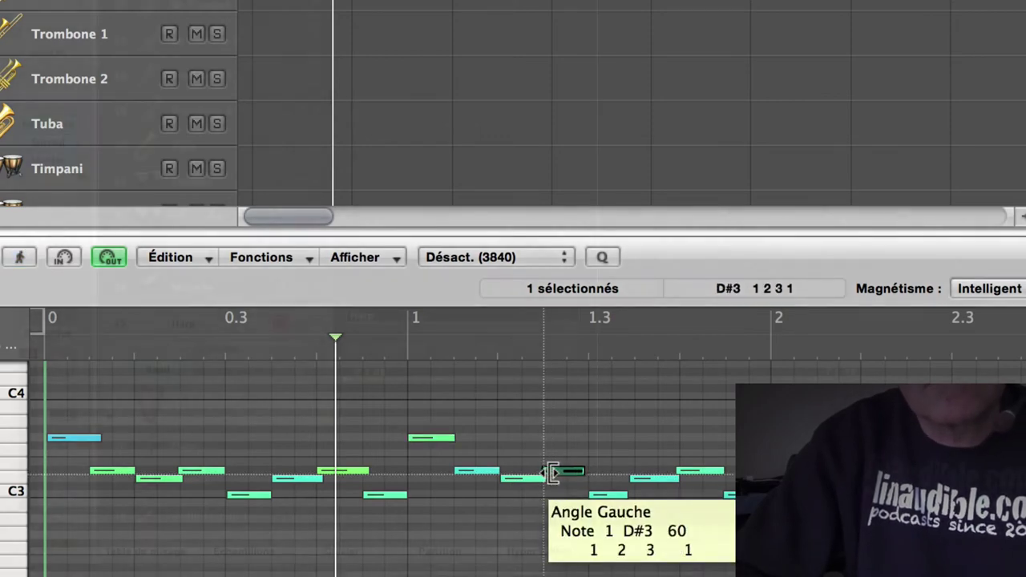
drag(551, 473, 622, 503)
drag(621, 502, 588, 498)
drag(588, 498, 608, 495)
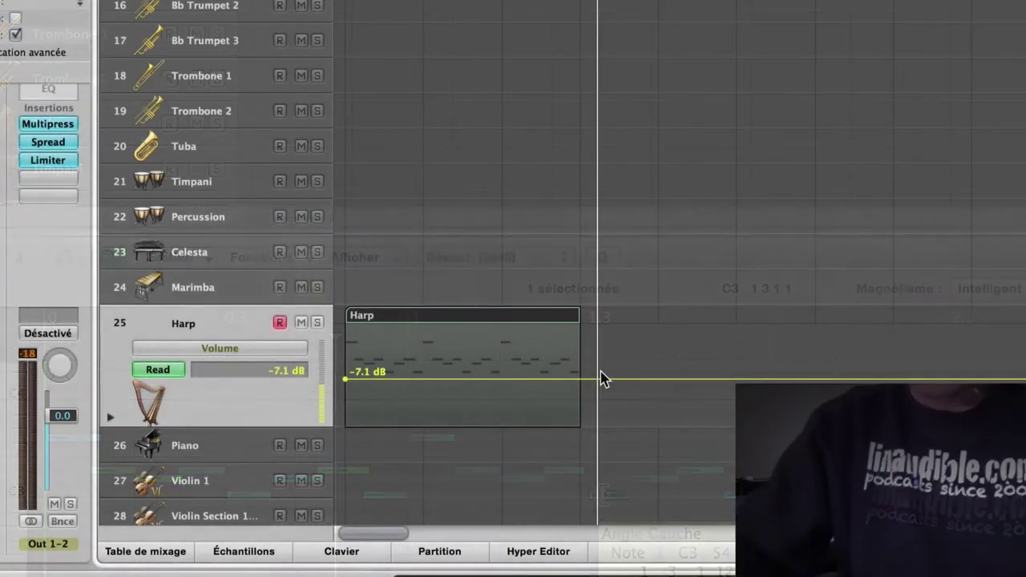
Play the harp part, loop the Harp region past its end, and move it to start at bar 3.
key(space)
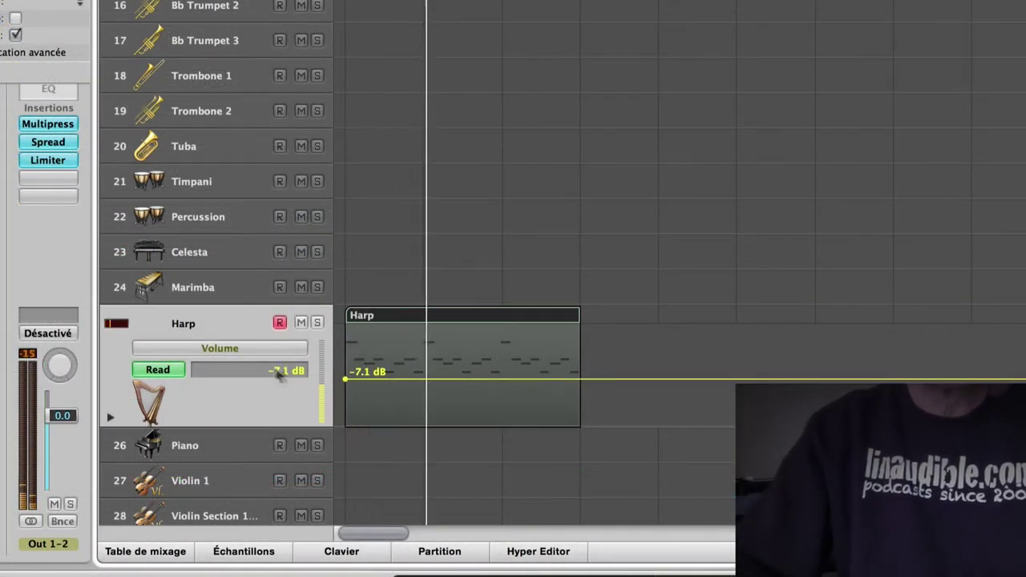
click(228, 288)
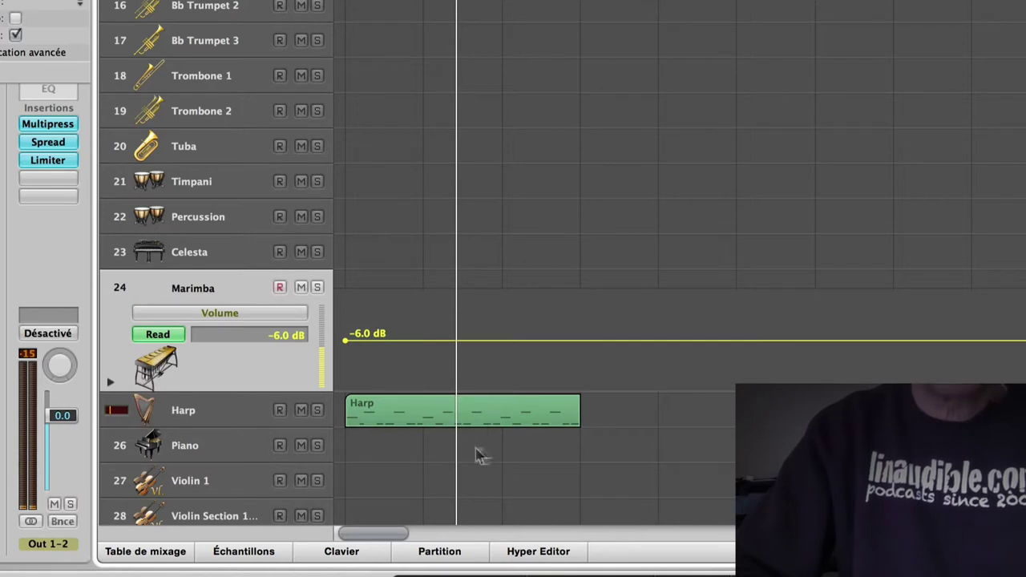
drag(581, 401, 746, 408)
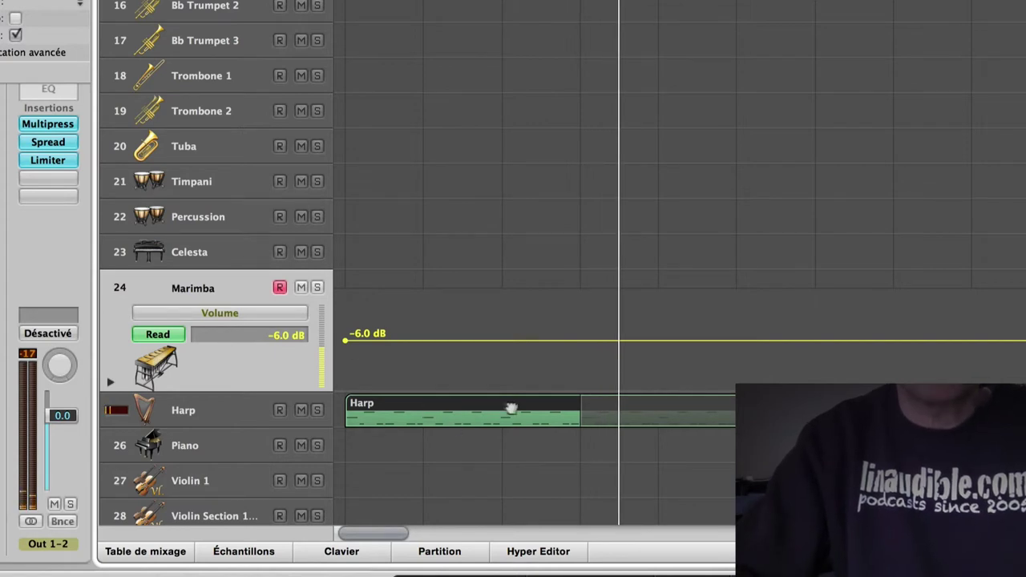
drag(511, 409, 665, 428)
key(Return)
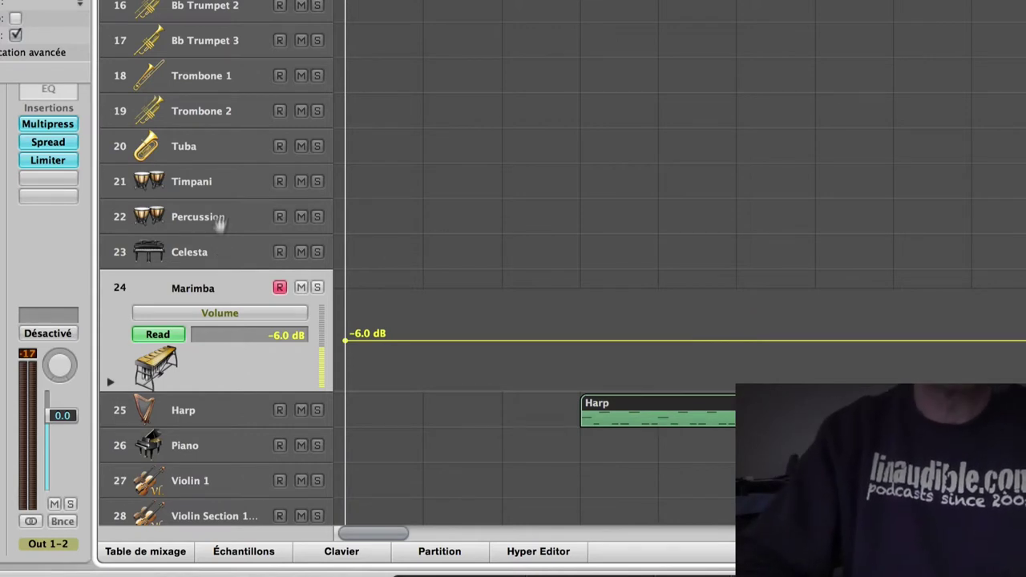
Select the Piccolo track and record a melody on it from bar 0 to about bar 4.
scroll(207, 210, up, 10)
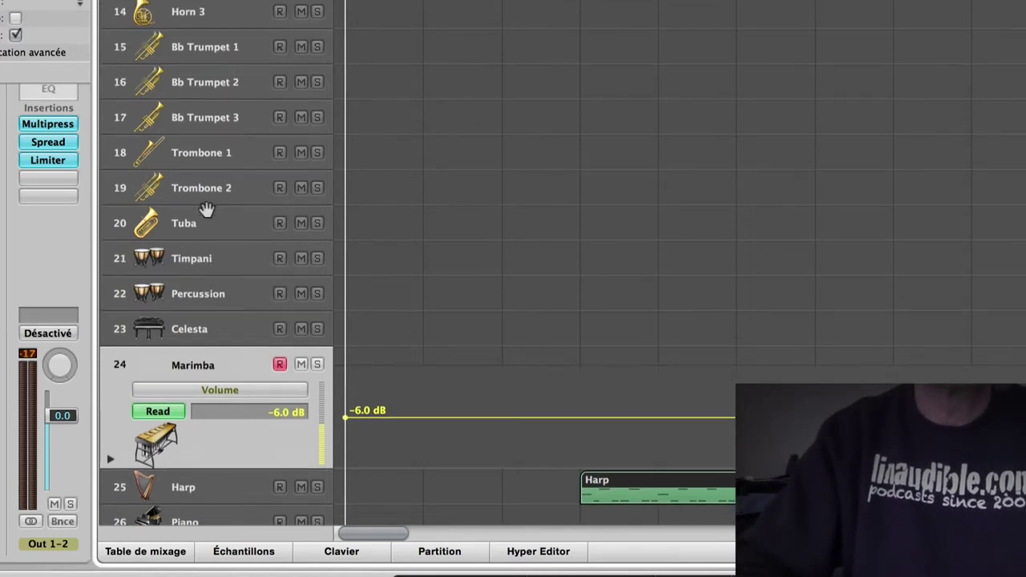
scroll(207, 210, up, 3)
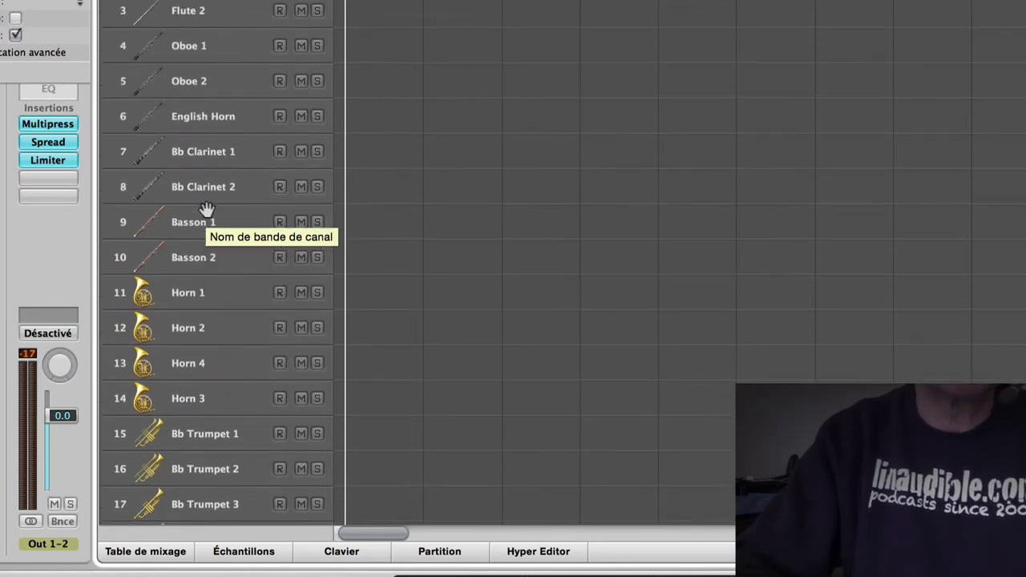
scroll(207, 210, down, 1)
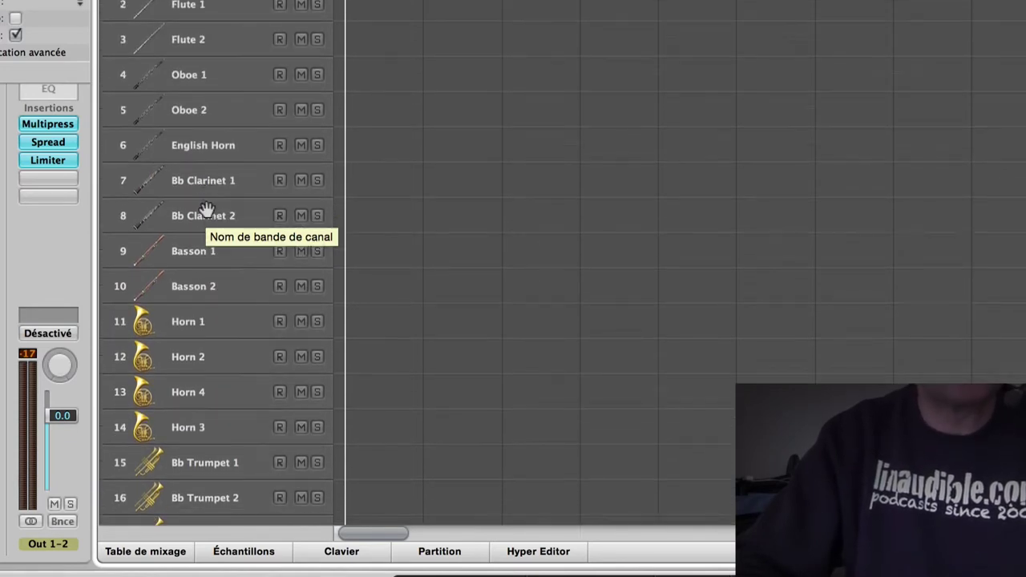
scroll(207, 210, up, 1)
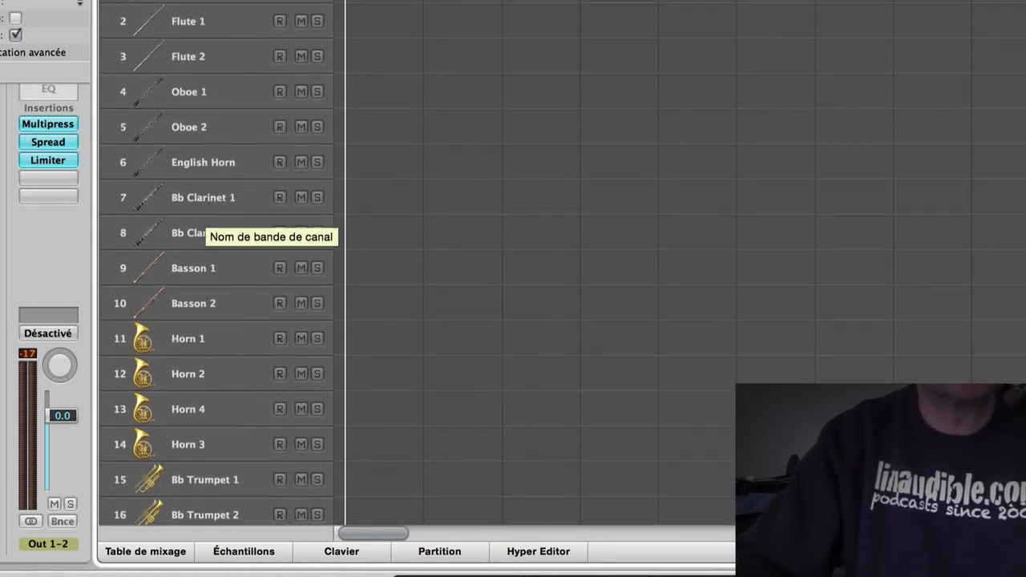
scroll(207, 210, up, 2)
click(235, 29)
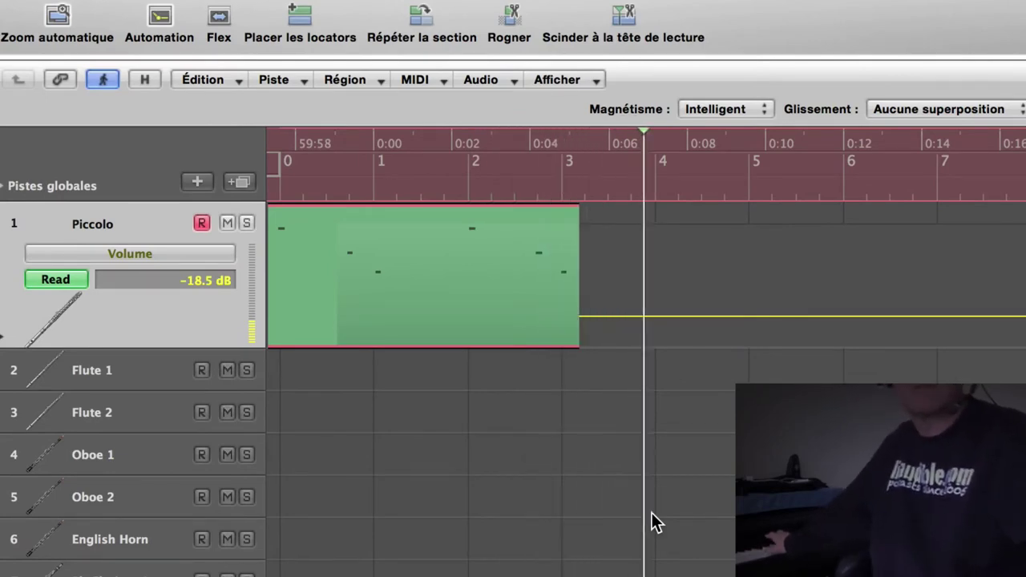
key(space)
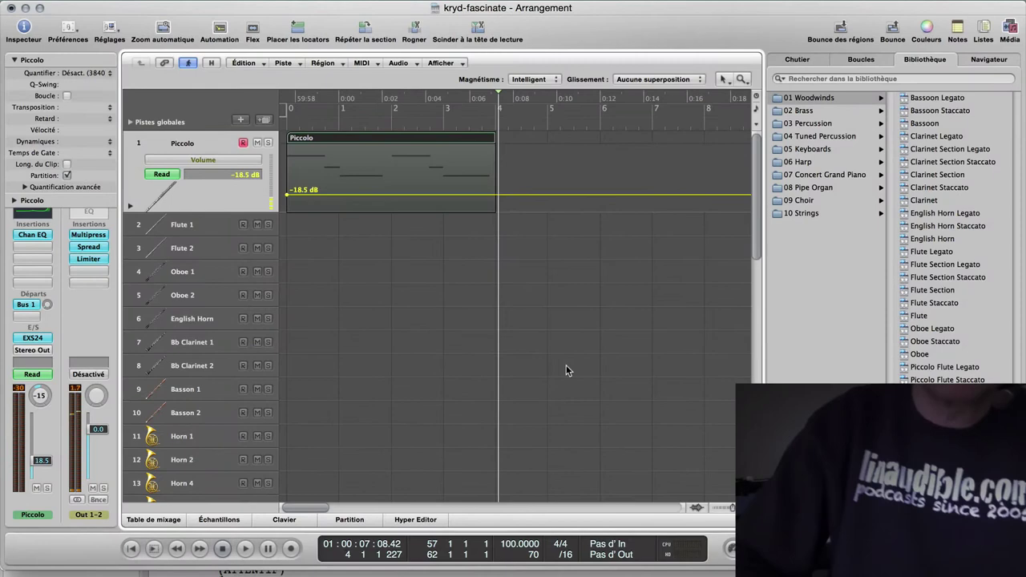
Move the looped Harp region to start at bar 6.
scroll(566, 365, down, 10)
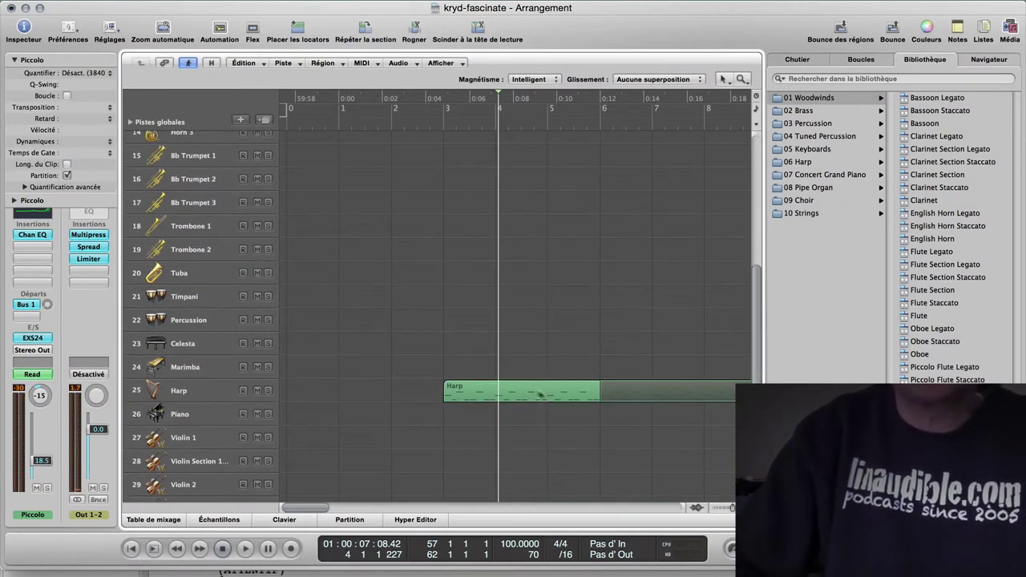
drag(599, 386, 674, 388)
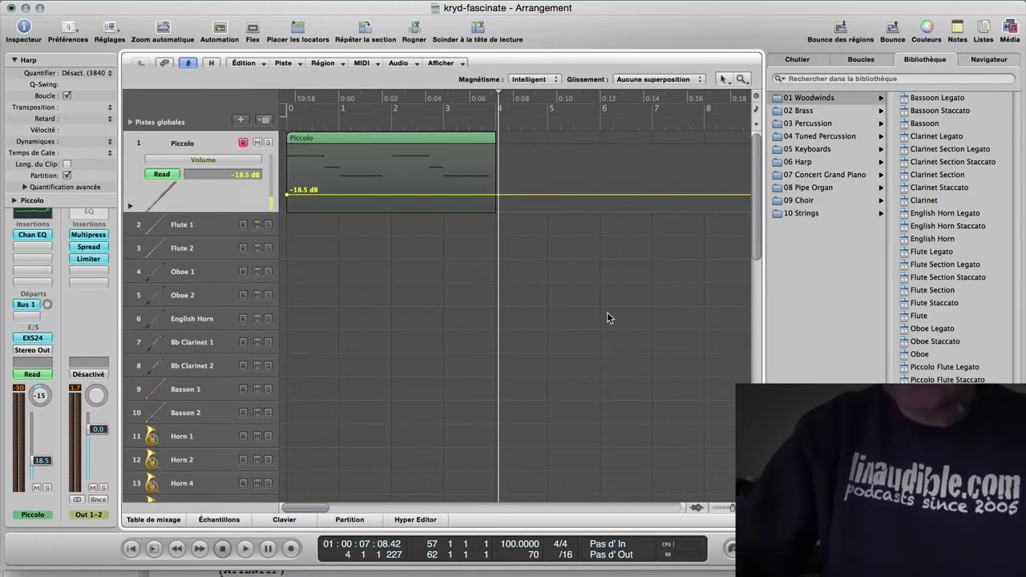
In the Piccolo piano roll, start the first D#3 at 0 4 1 1, end it before bar 1, and start the following C3 at bar 1.
key(Return)
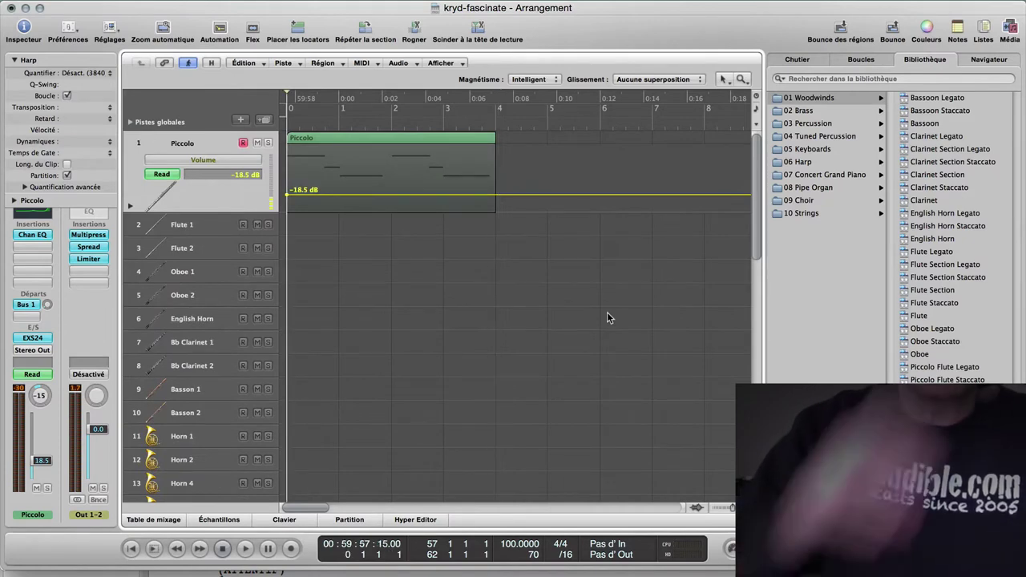
click(284, 520)
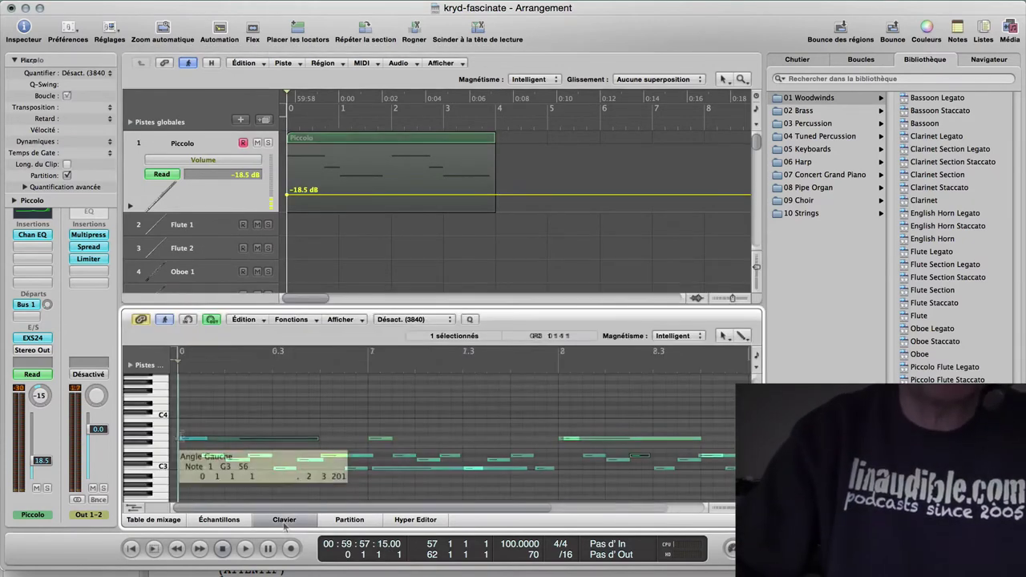
key(space)
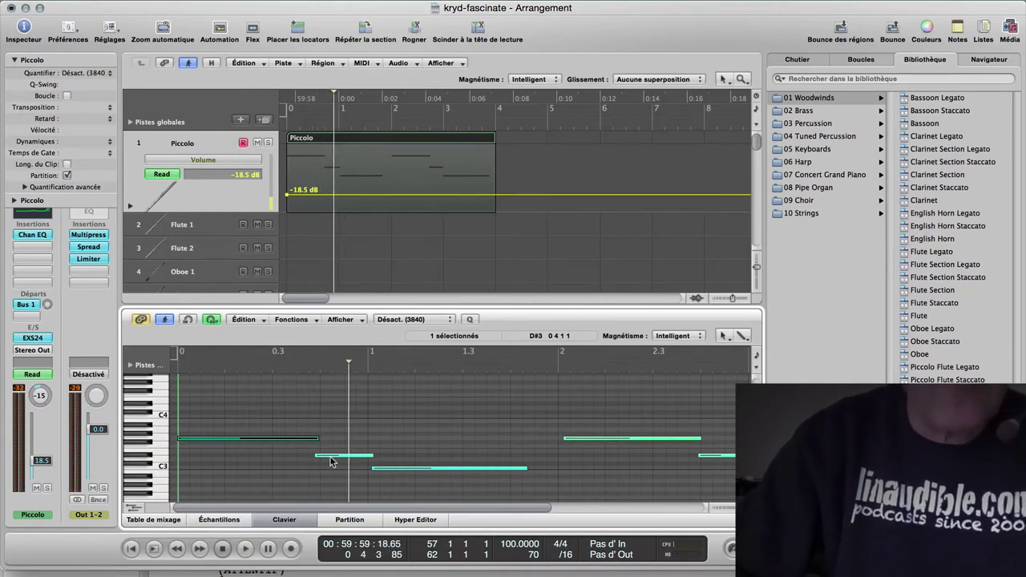
drag(337, 461, 336, 460)
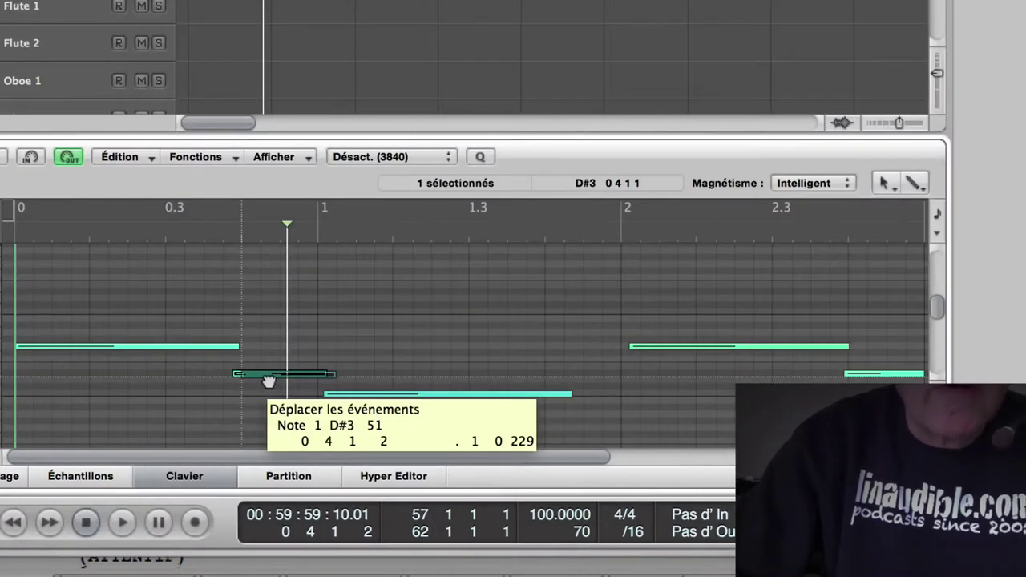
drag(269, 381, 272, 383)
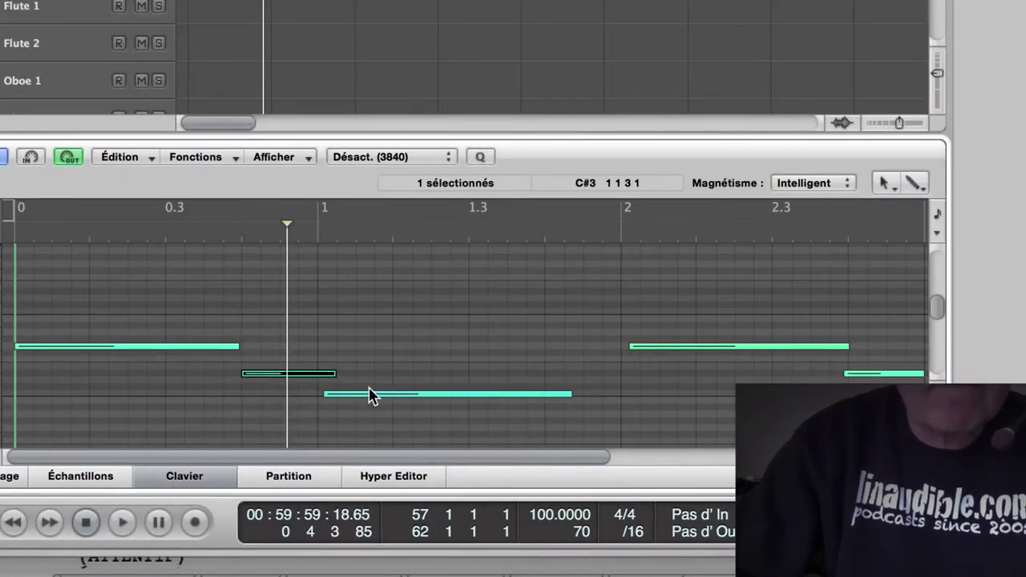
drag(372, 403, 308, 374)
key(space)
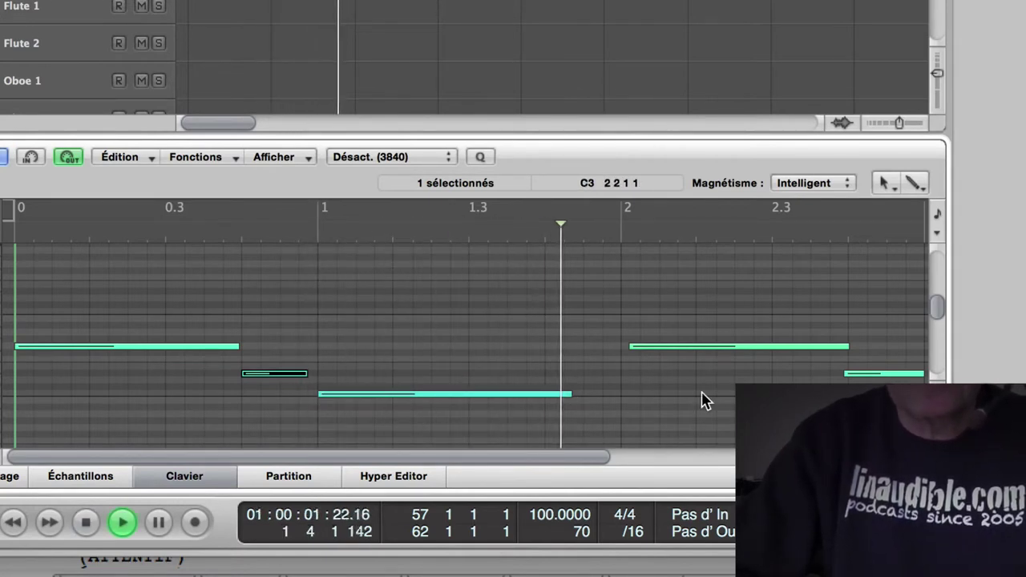
key(space)
Start the second piccolo G3 at bar 2, trim its end, and align the start of the following D#3 with the grid.
click(653, 348)
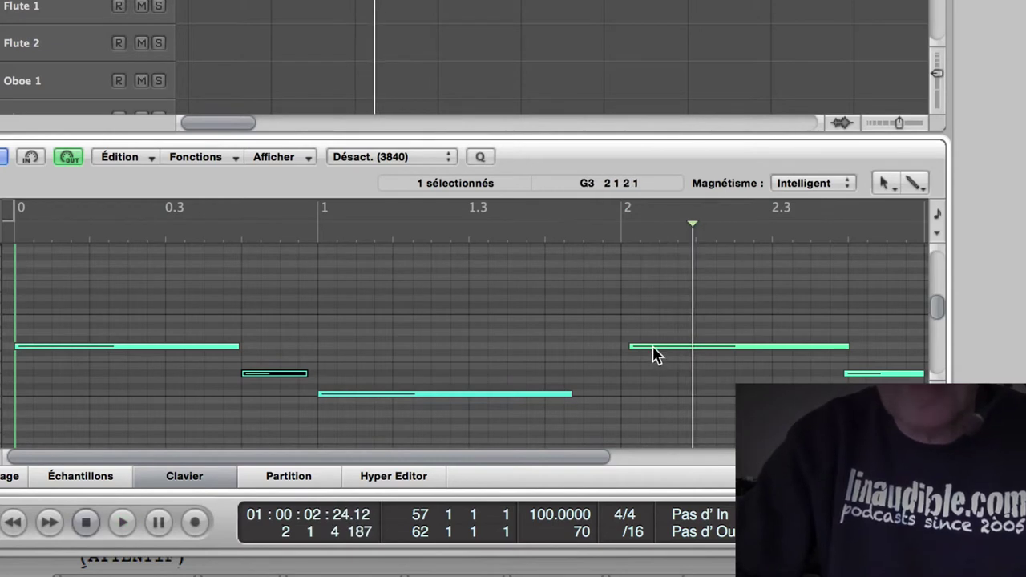
drag(632, 344, 628, 345)
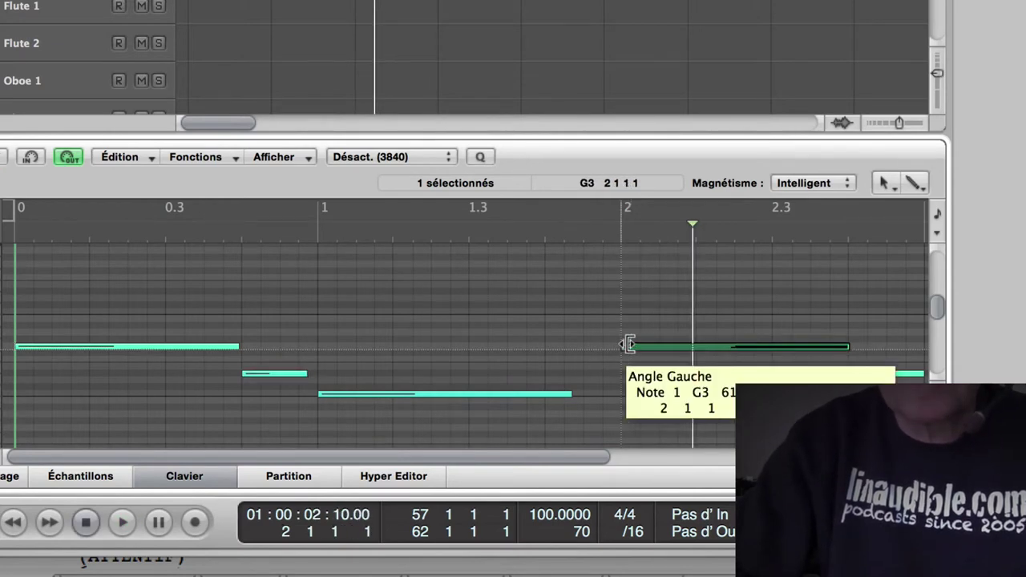
scroll(545, 328, right, 5)
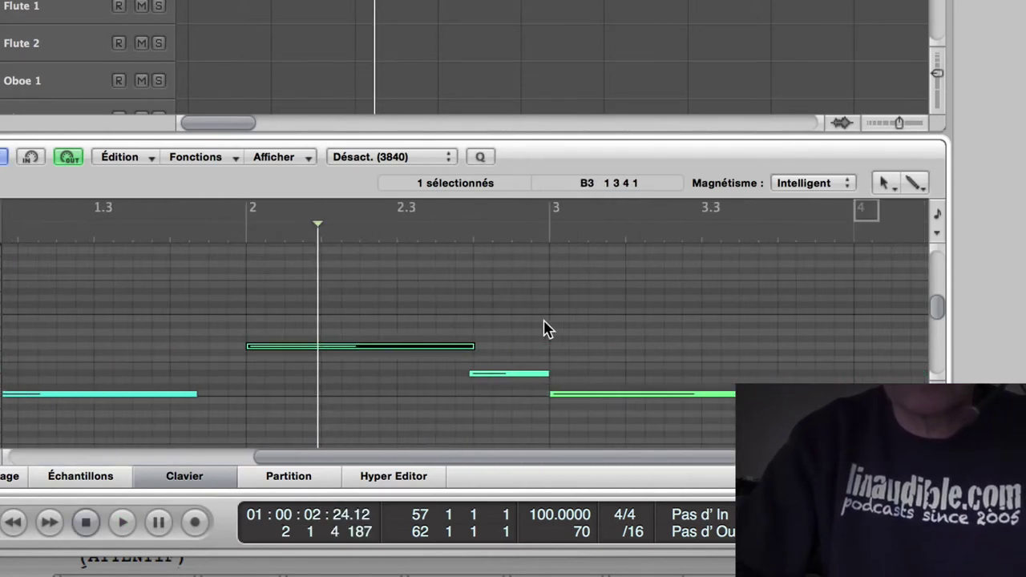
drag(472, 347, 476, 374)
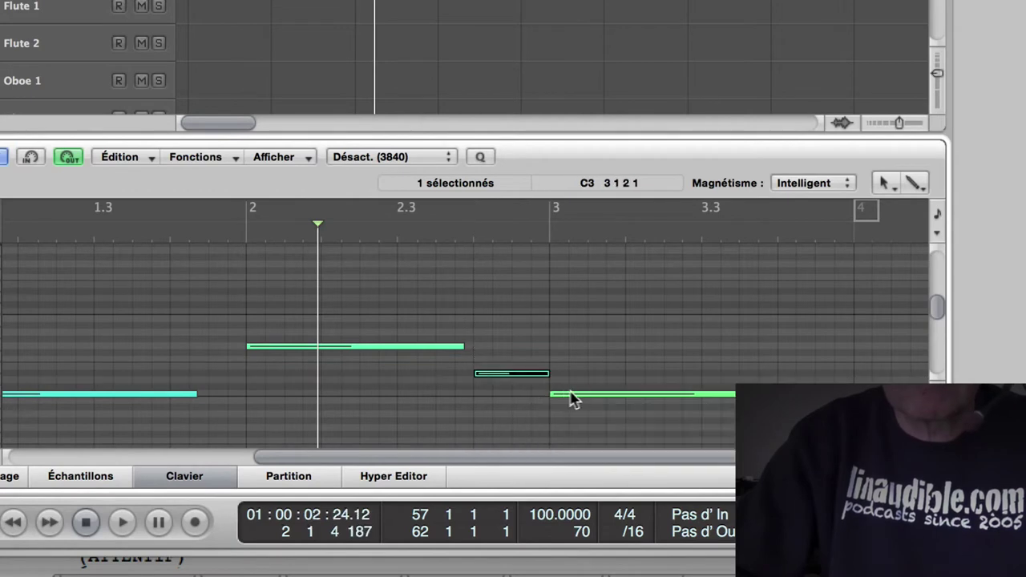
Play the piccolo melody from the beginning and lengthen the C3 in bar 1 to end just before bar 2.
key(Return)
key(space)
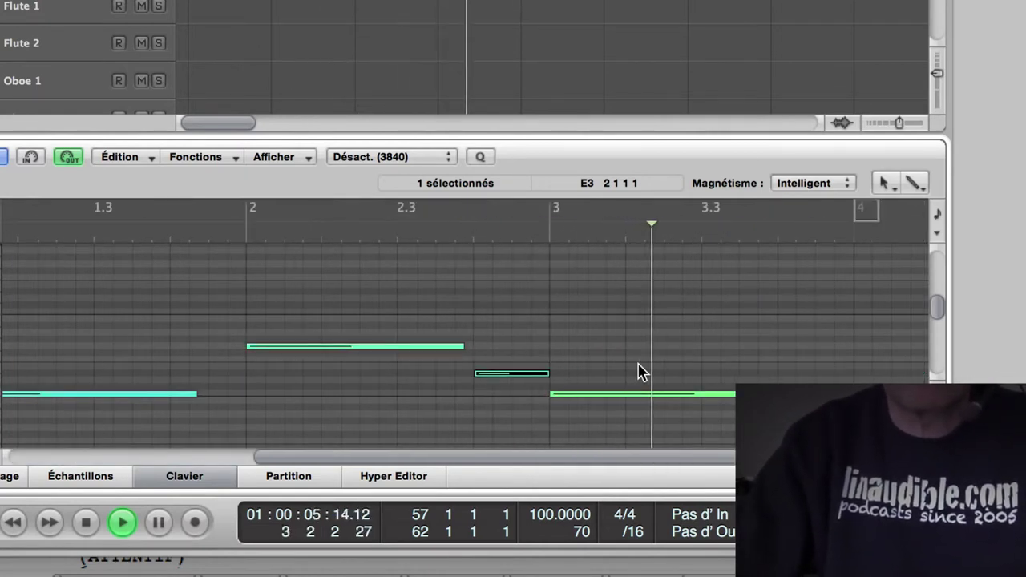
key(space)
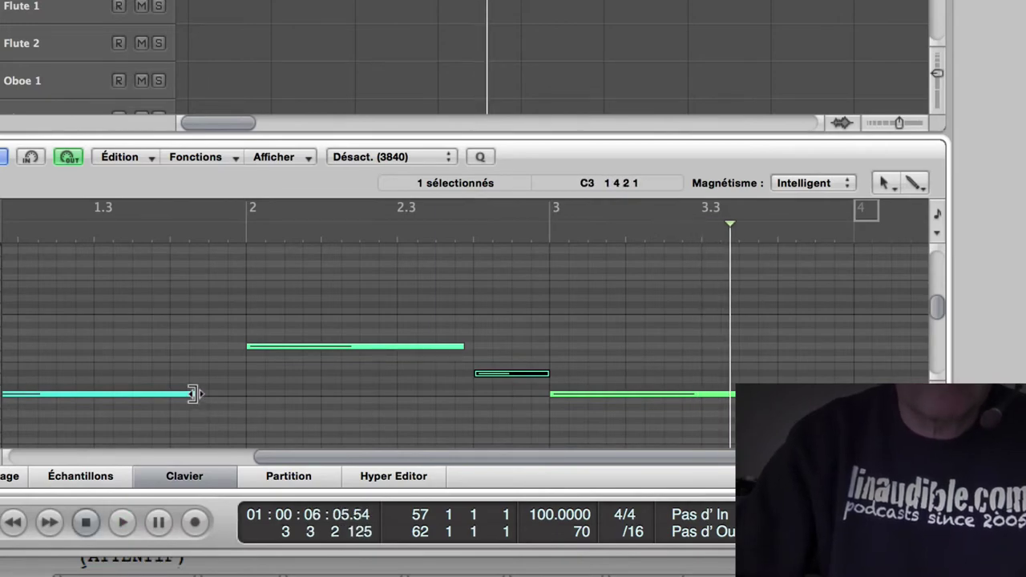
drag(194, 394, 232, 393)
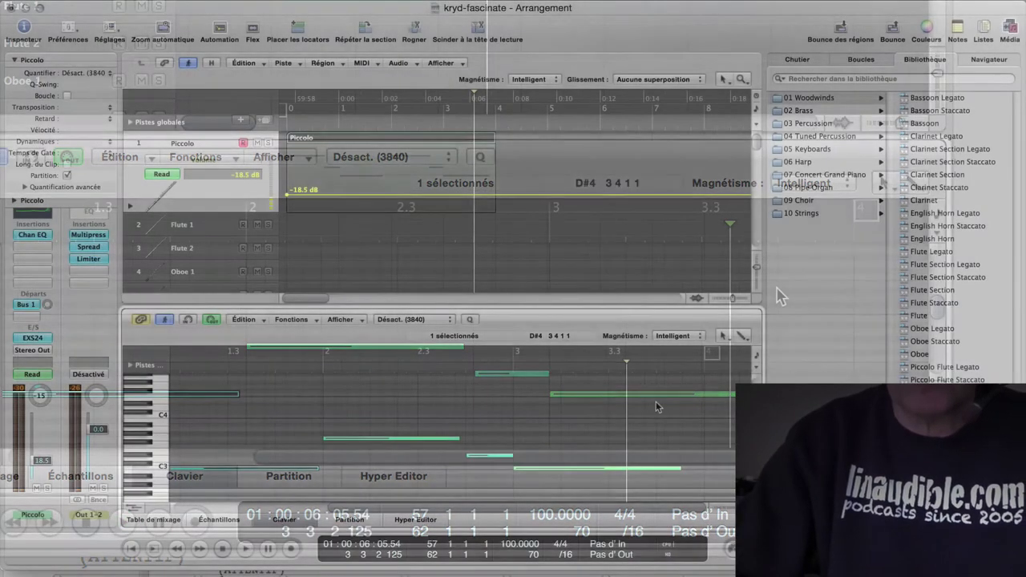
Close the piano roll and move the Piccolo region to start at about bar 10.
scroll(656, 401, up, 10)
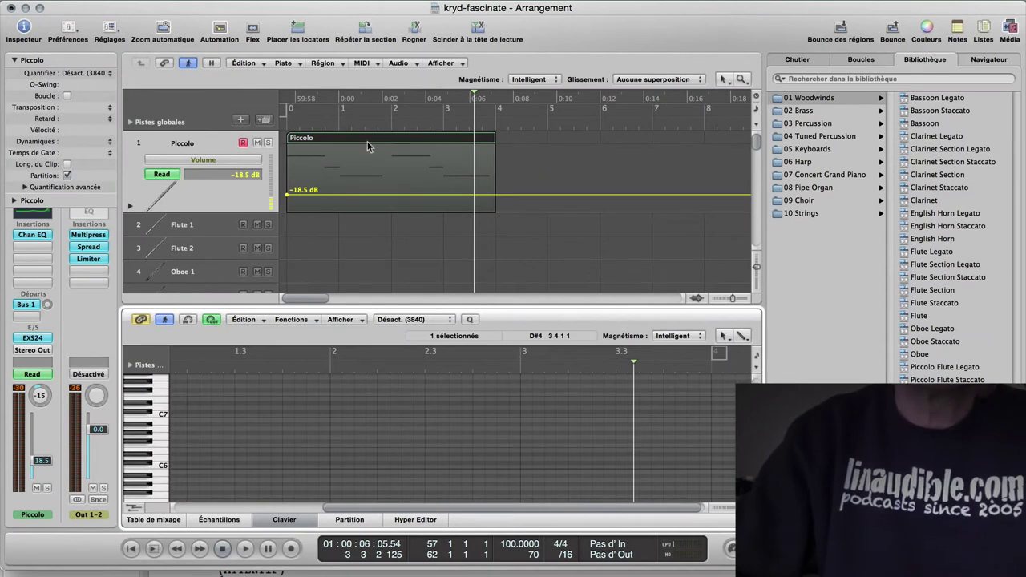
drag(366, 143, 686, 151)
click(285, 520)
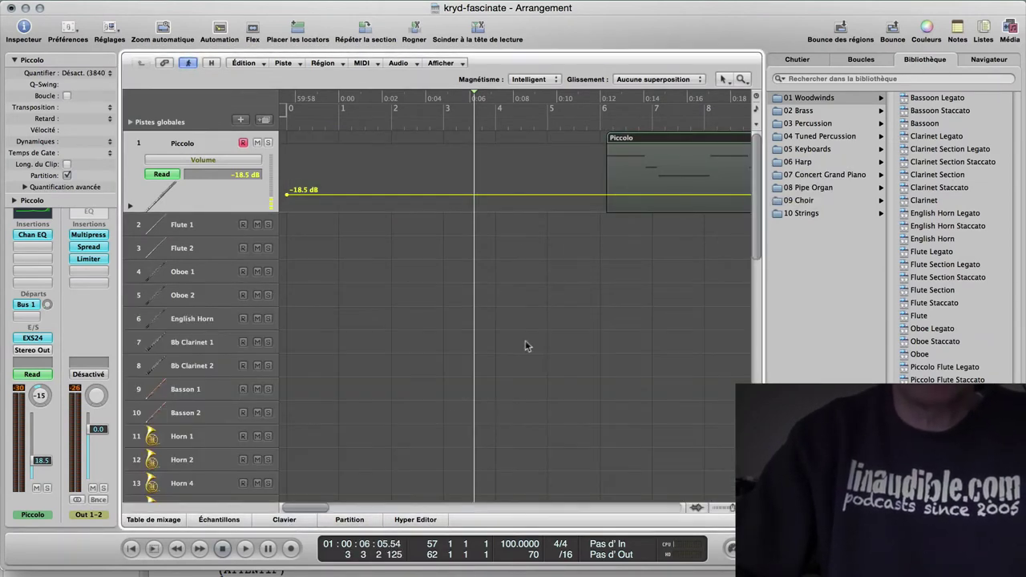
scroll(526, 343, right, 5)
scroll(527, 345, down, 3)
scroll(528, 346, up, 2)
scroll(528, 345, left, 6)
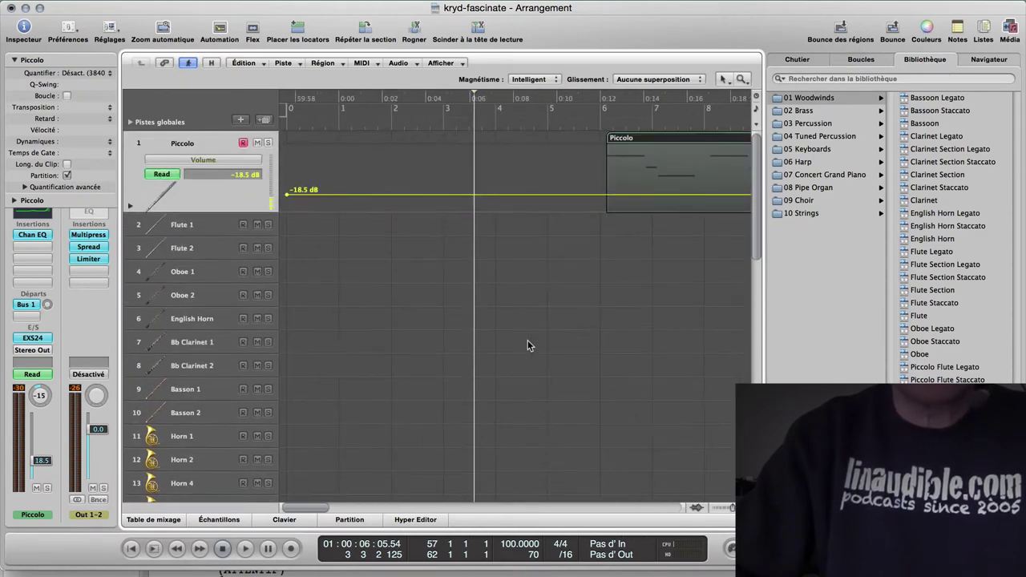
scroll(528, 345, down, 6)
scroll(527, 346, up, 6)
scroll(528, 345, right, 3)
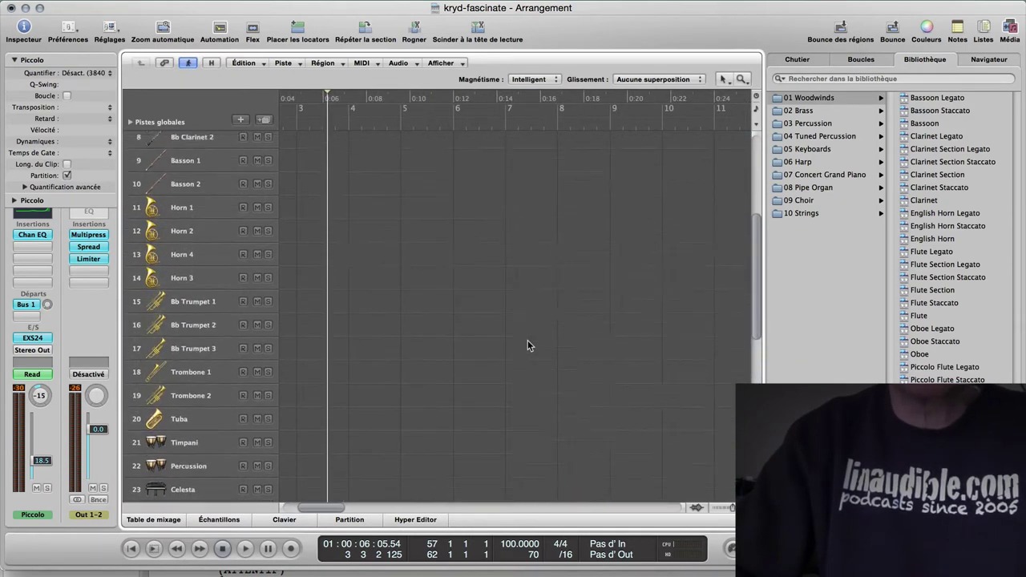
scroll(527, 340, up, 3)
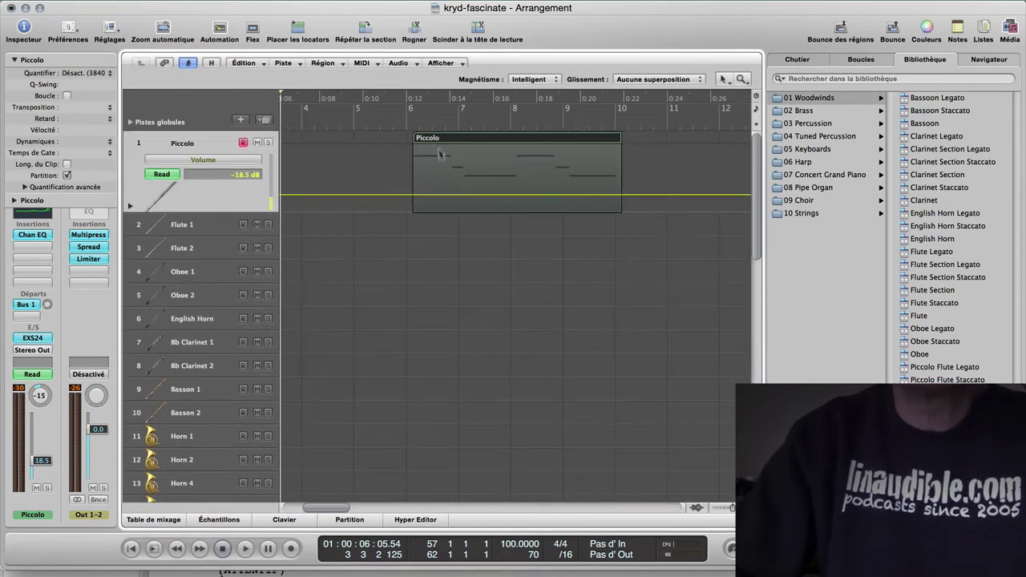
drag(431, 148, 634, 148)
Select the Celesta track and return the playhead to the start of the project.
scroll(502, 281, left, 3)
scroll(503, 281, down, 6)
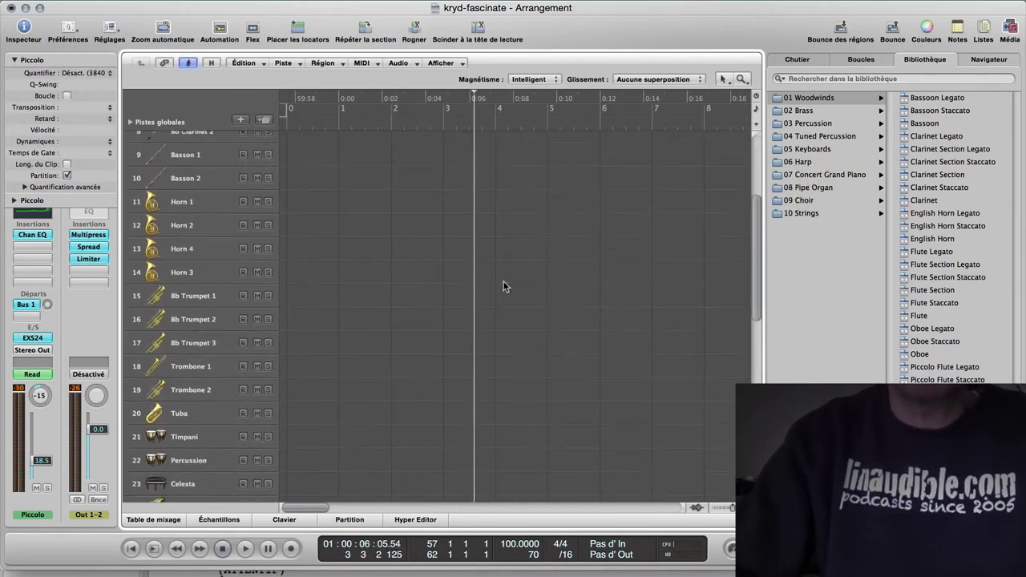
scroll(503, 282, down, 5)
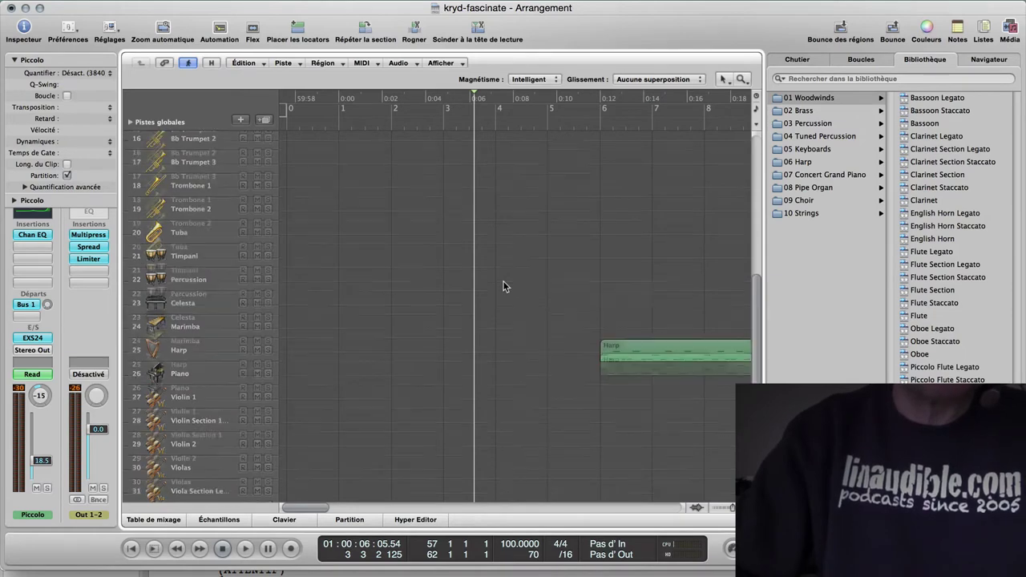
click(213, 255)
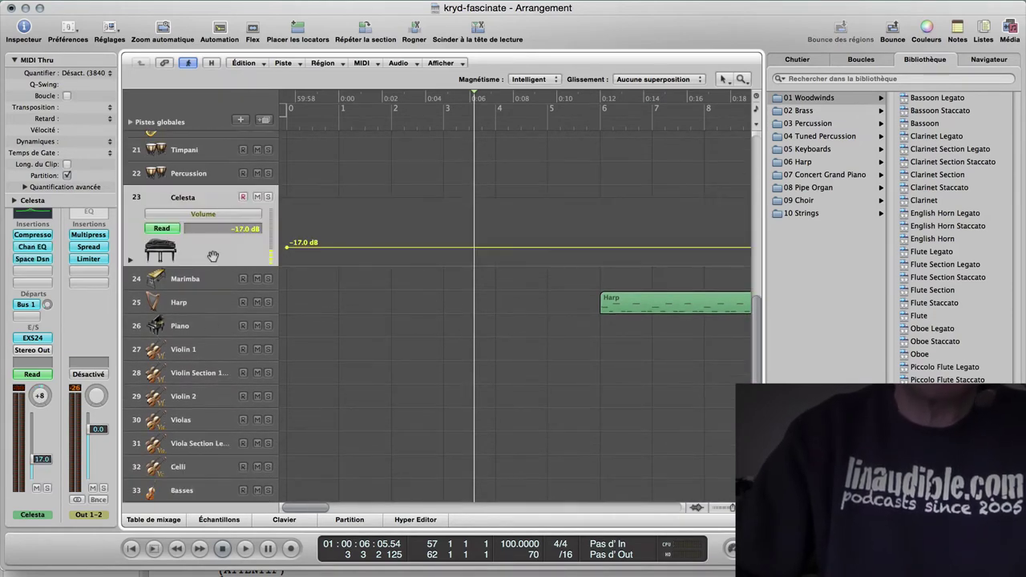
key(Return)
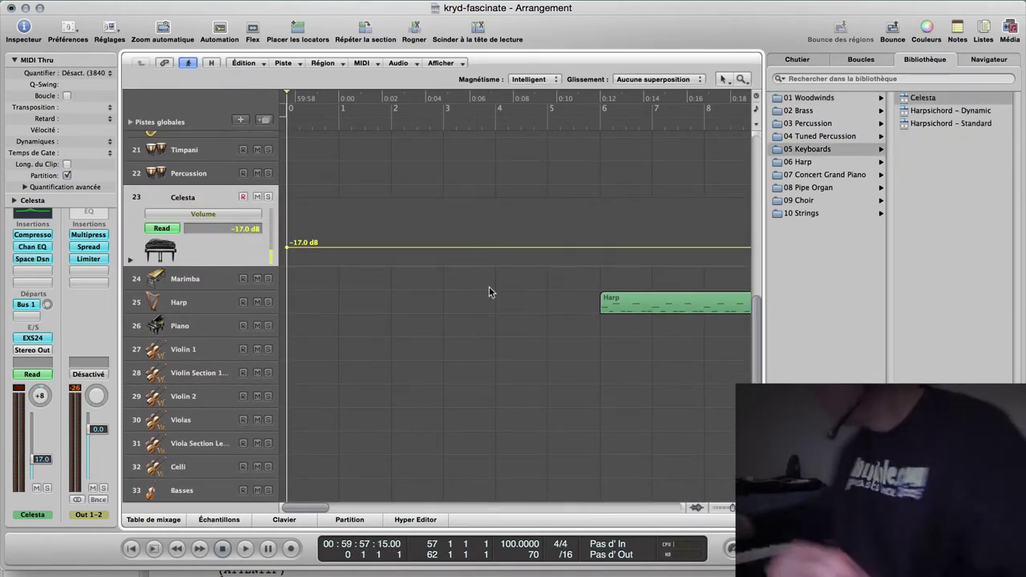
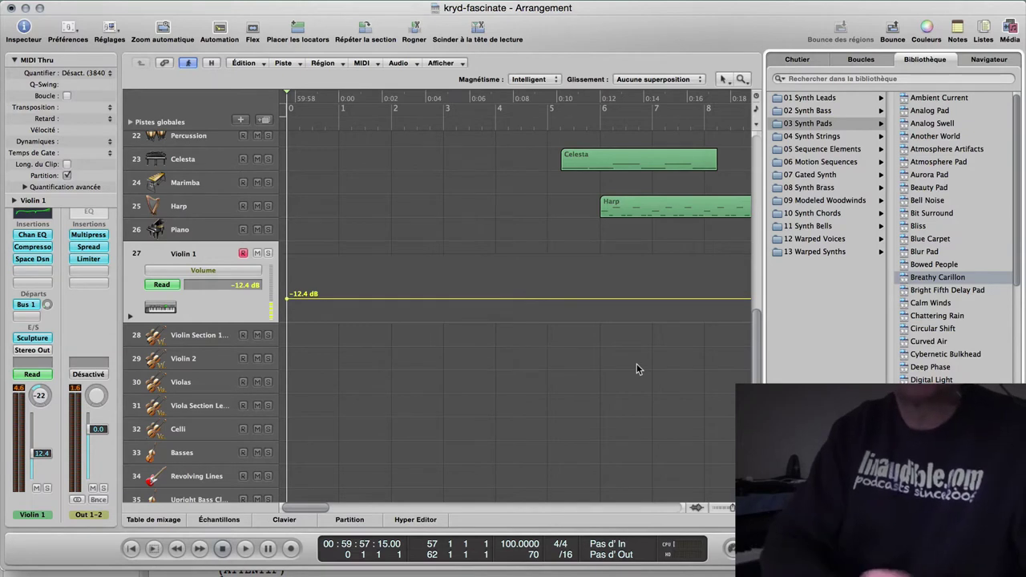
Record a Breathy Carillon pad part on the Violin 1 track and set its region to start at bar 0.
key(r)
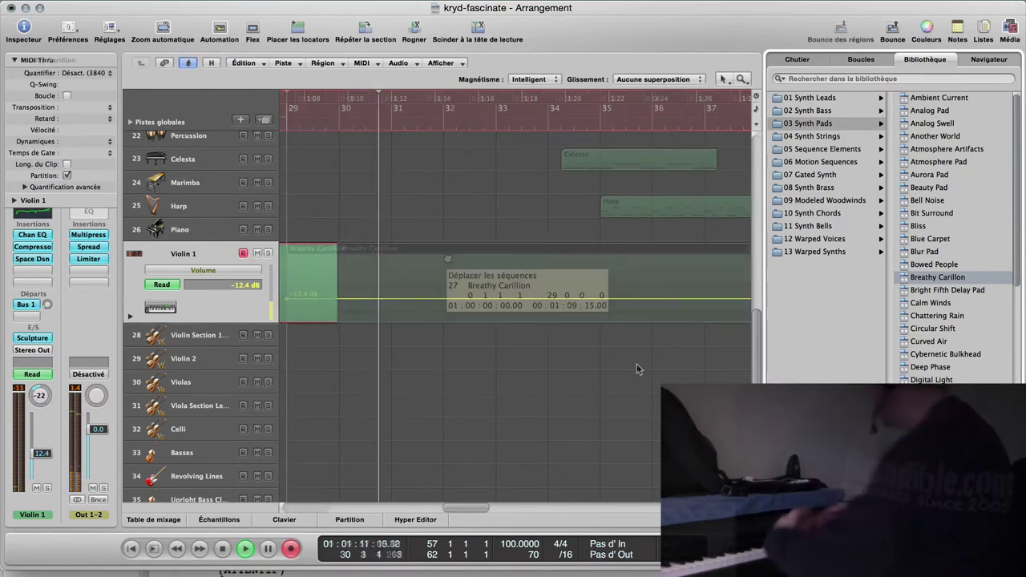
drag(447, 258, 446, 253)
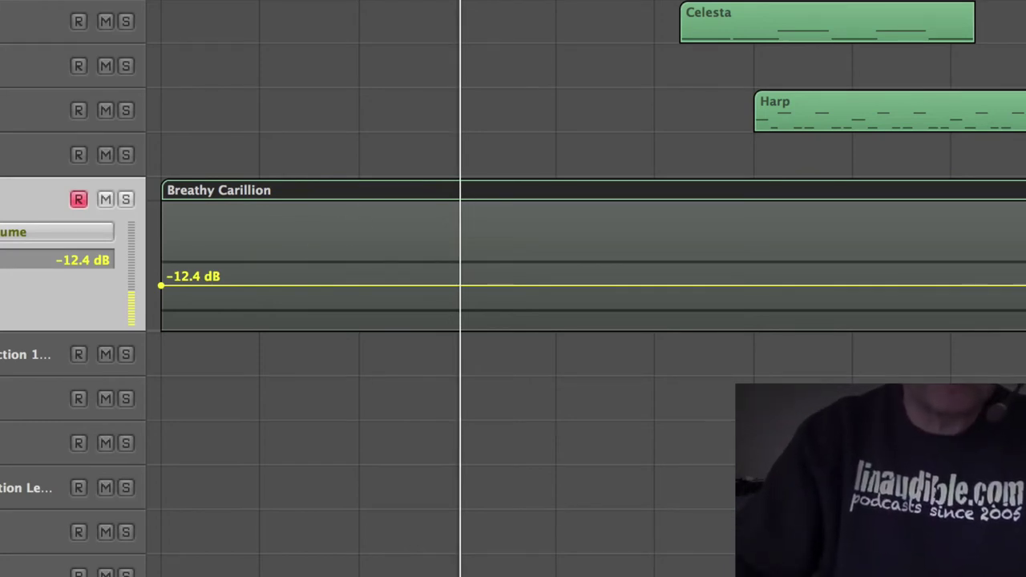
Add a volume fade-in to the pad from -∞ dB at bar 0 to -12.4 dB at bar 1, and play it from the beginning.
click(260, 286)
drag(160, 286, 160, 327)
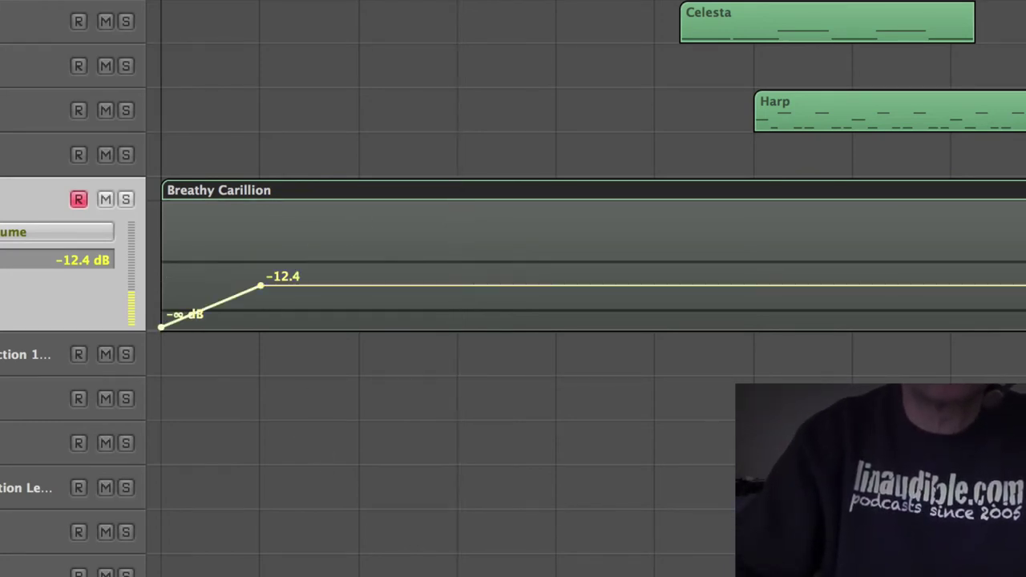
key(Return)
key(space)
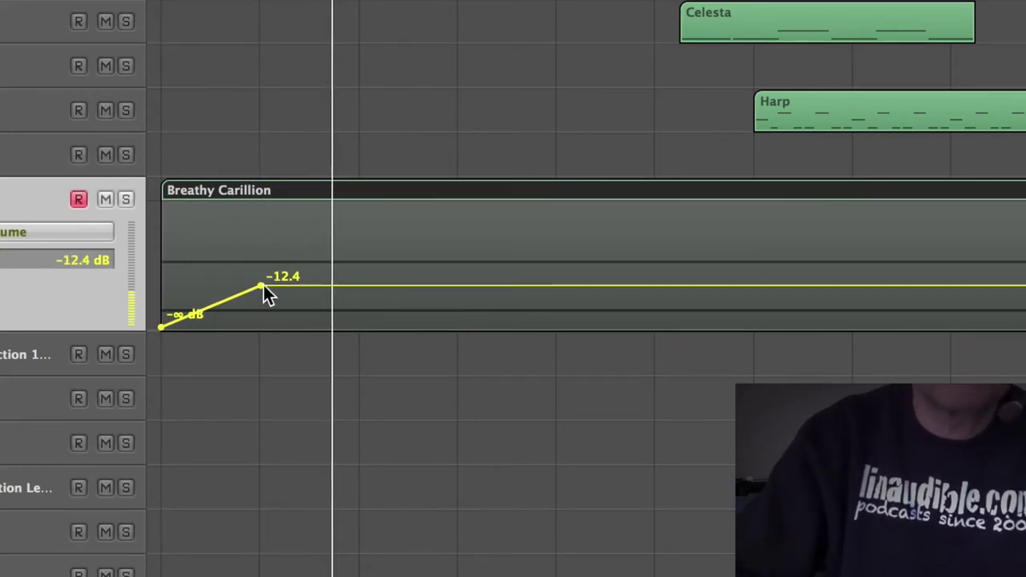
Extend the pad's volume fade-in to reach -12.4 dB at bar 2, play it, and return to the start.
drag(262, 286, 360, 286)
key(space)
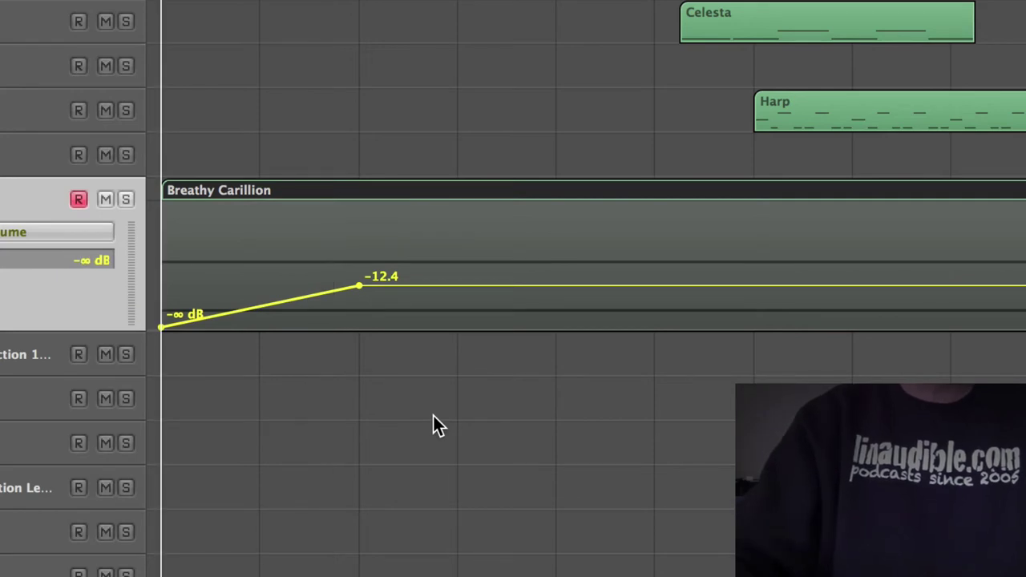
key(space)
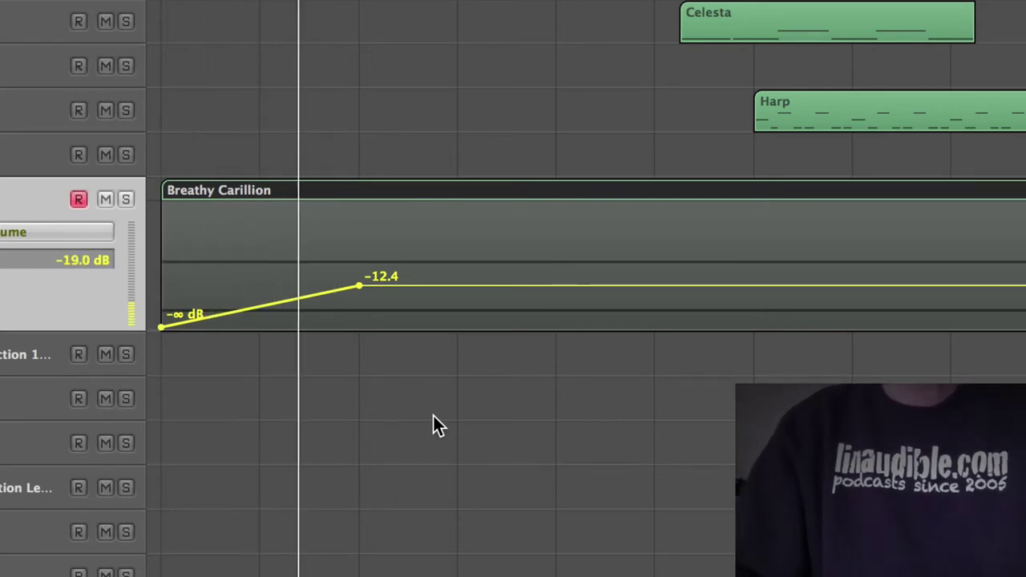
key(space)
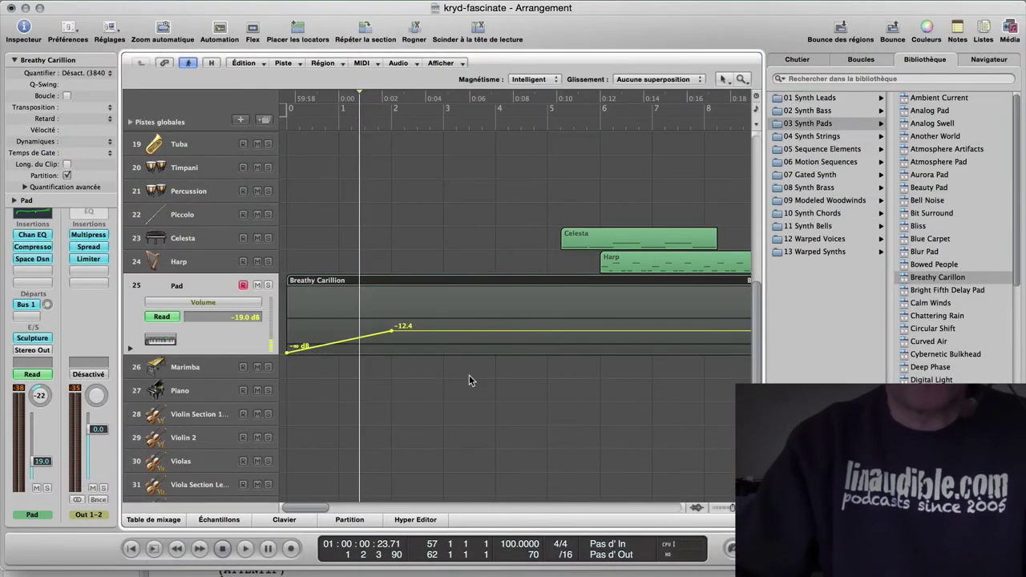
key(Return)
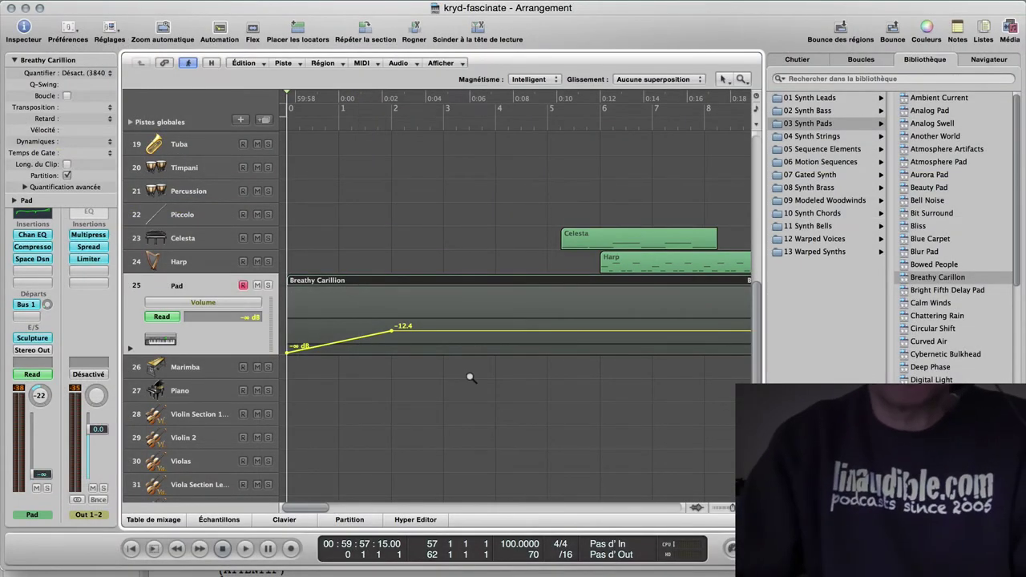
Switch to Finder and preview the sound file 02-TempoRise&Hit.aif in the Rise&Hit folder.
key(super+Tab)
key(super+Tab)
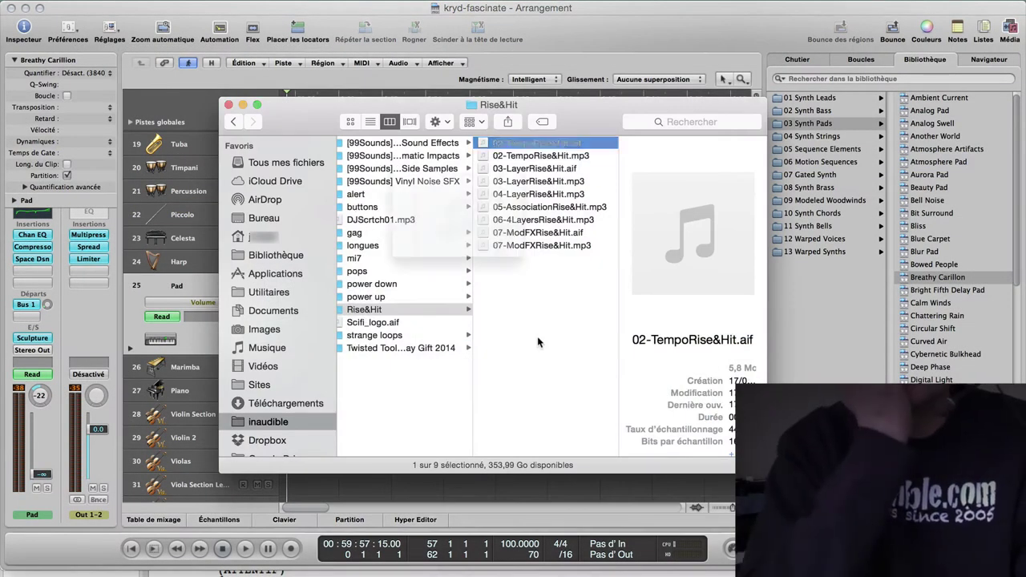
key(space)
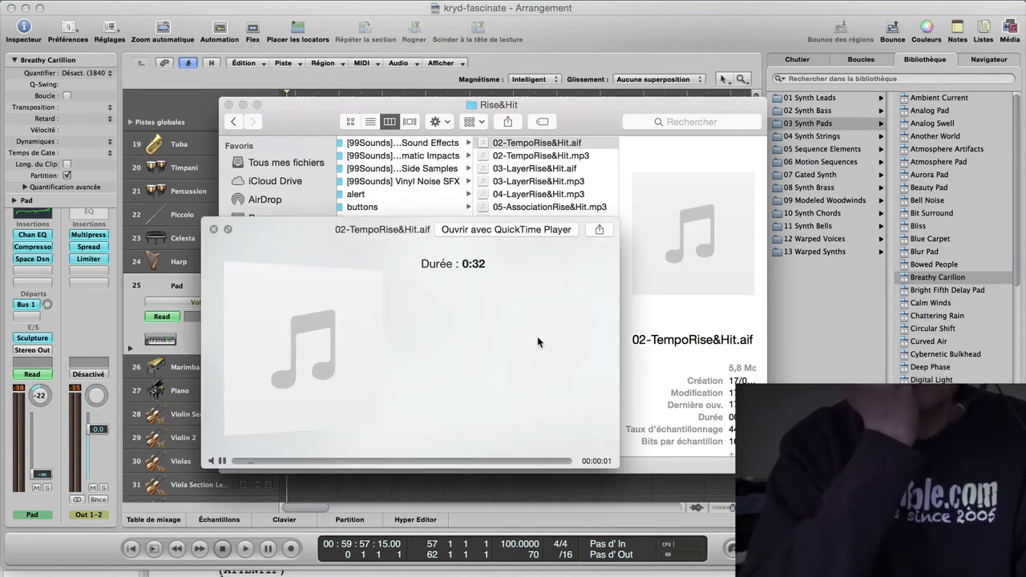
Close the current sound preview and open the Atmos folder inside [99Sounds] Cinematic Sound Effects.
key(space)
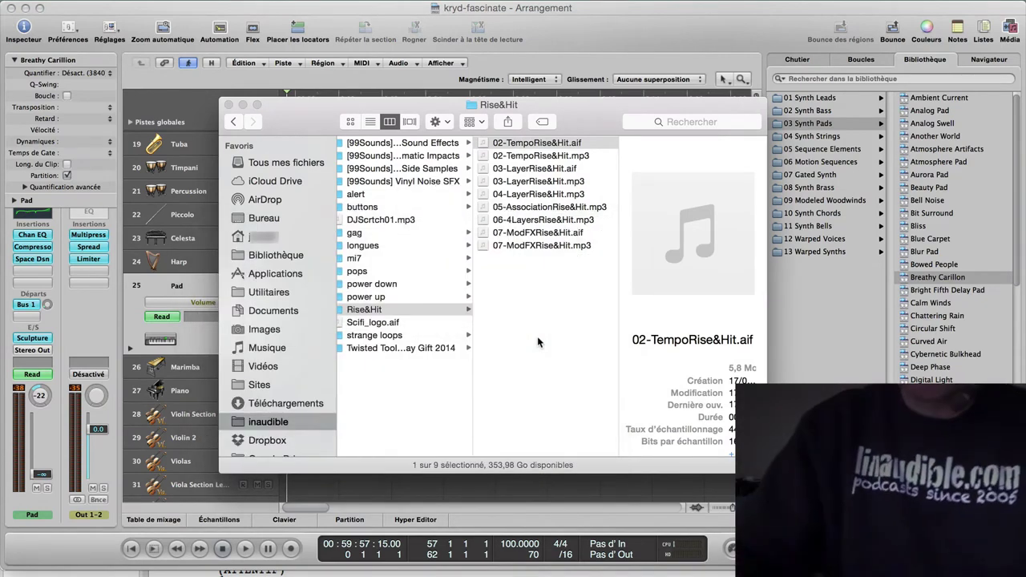
key(Down)
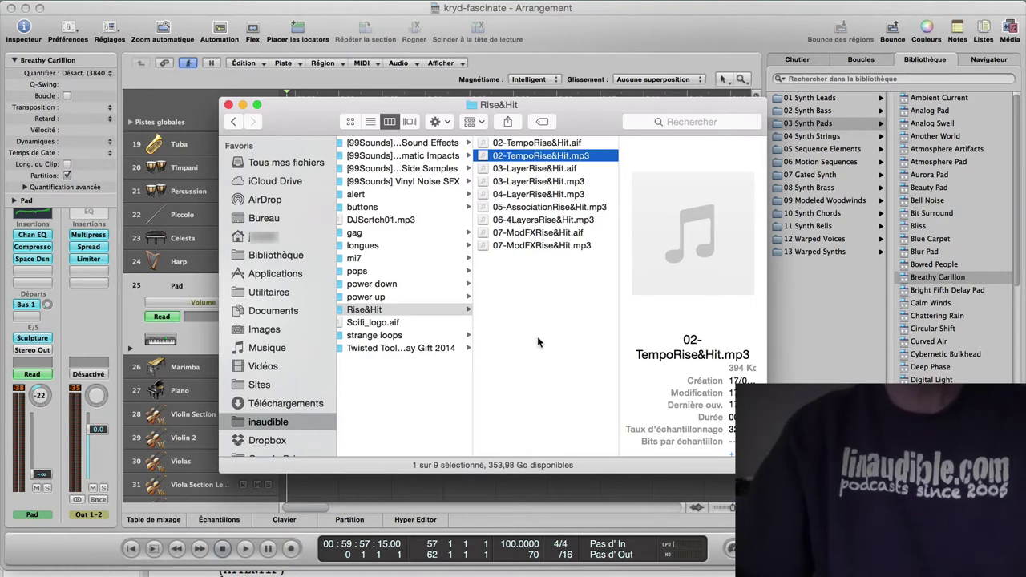
key(super+bracketleft)
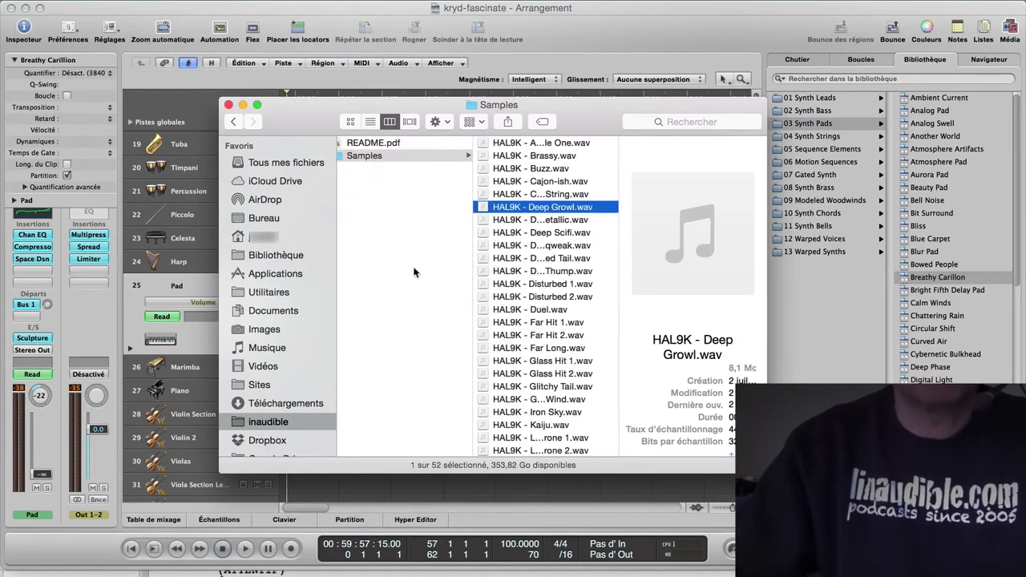
key(Left)
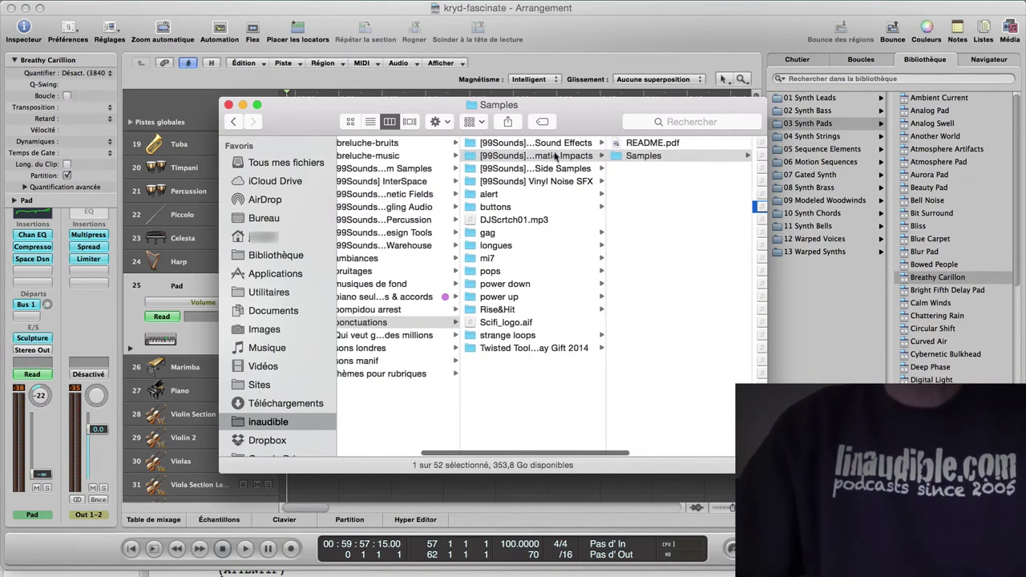
click(552, 144)
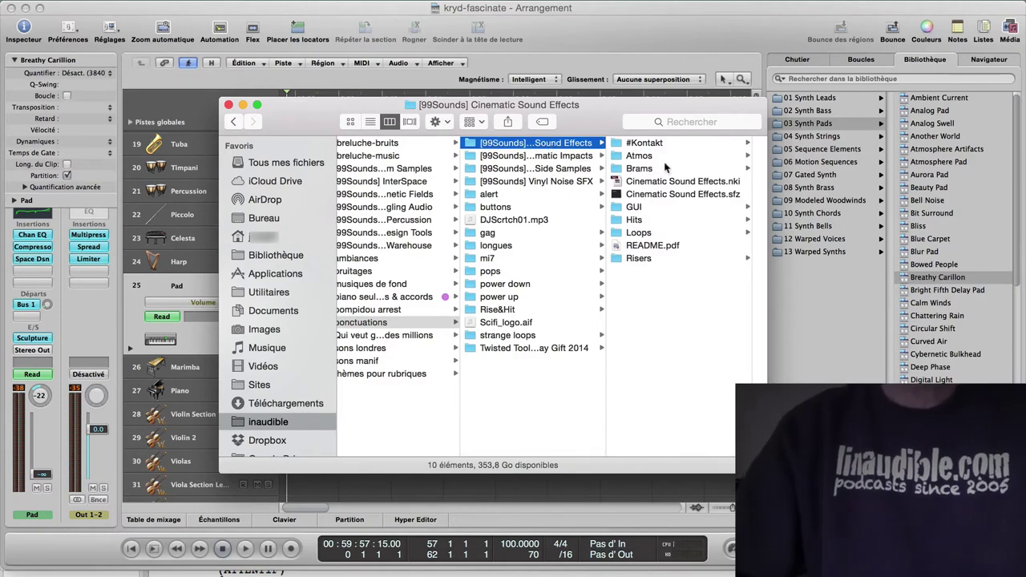
click(664, 159)
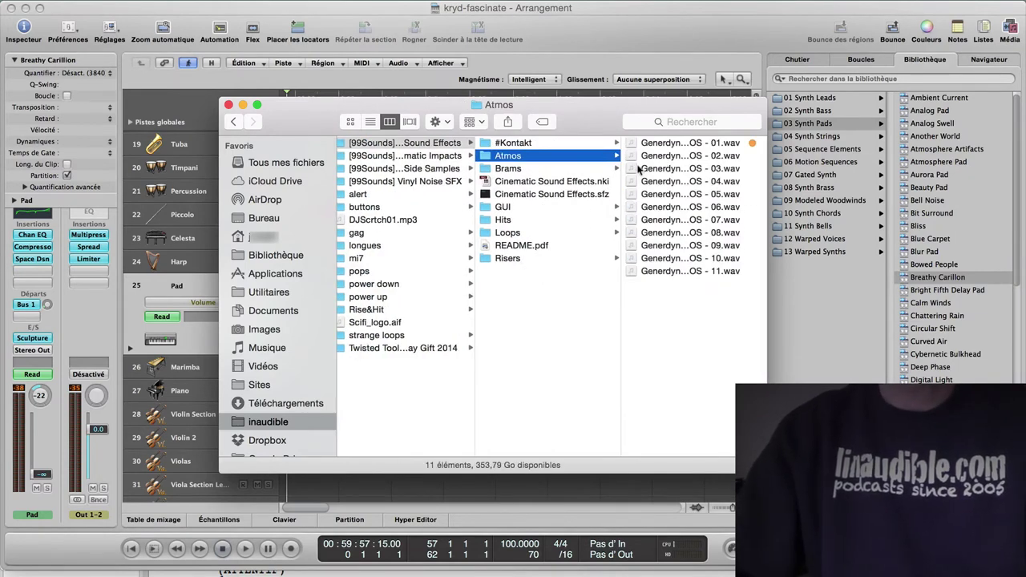
Preview the sound files Generdyn - ATMOS - 02.wav and Generdyn - ATMOS - 03.wav.
click(631, 158)
key(space)
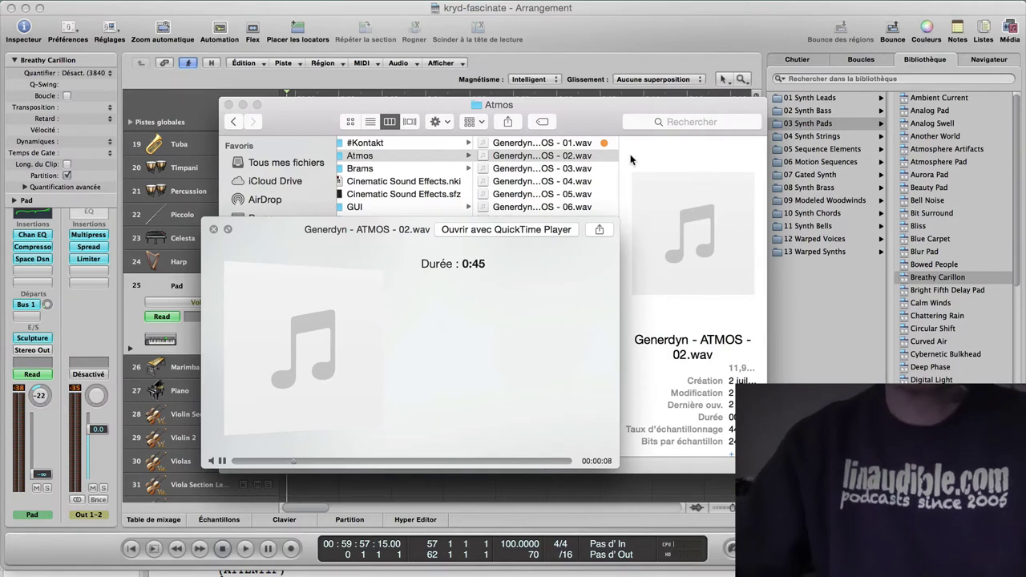
key(Down)
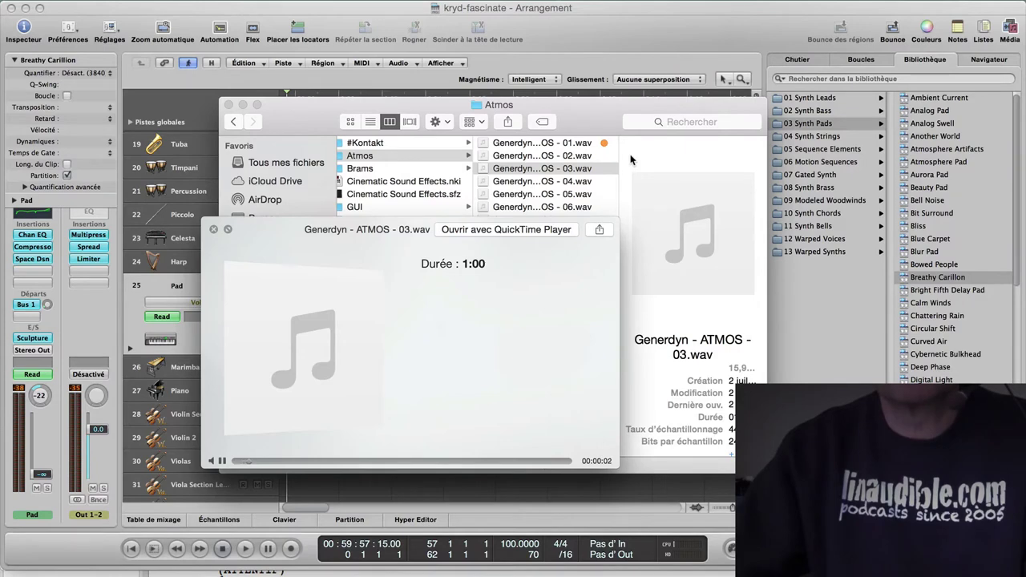
key(space)
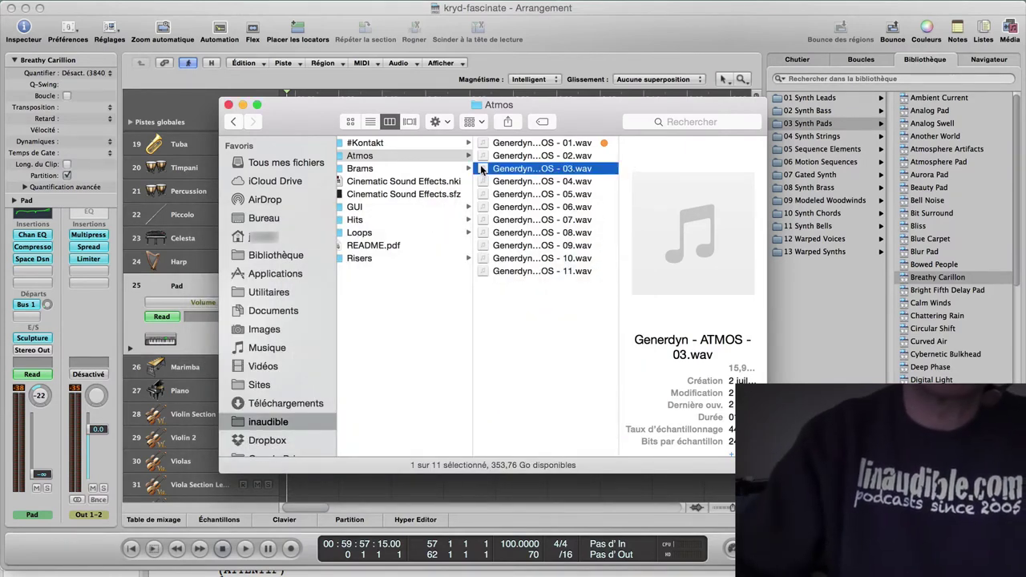
Place Generdyn - ATMOS - 03.wav on a new track in the Logic arrangement at bar 0, and move that track directly below Pad.
drag(482, 169, 326, 488)
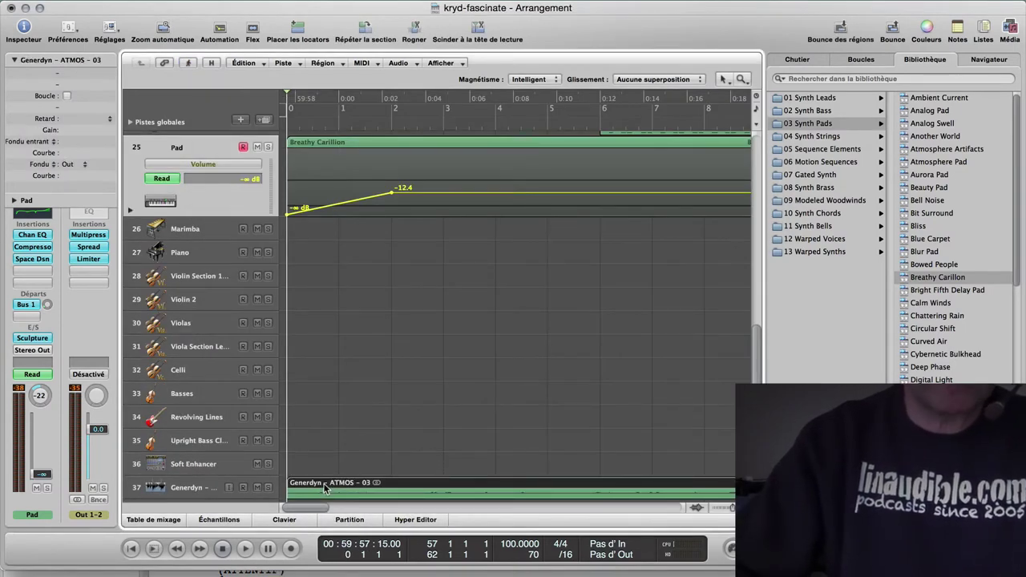
drag(184, 487, 187, 208)
scroll(186, 210, up, 3)
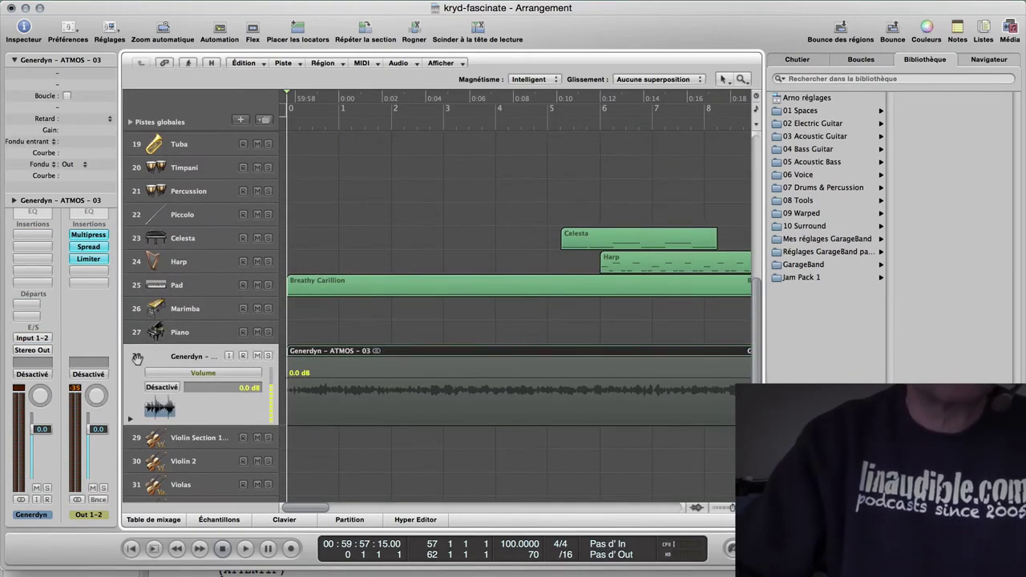
drag(142, 330, 136, 296)
Audition the ATMOS - 03 track, lower its volume to -8.7 dB, and play it again from the beginning.
key(space)
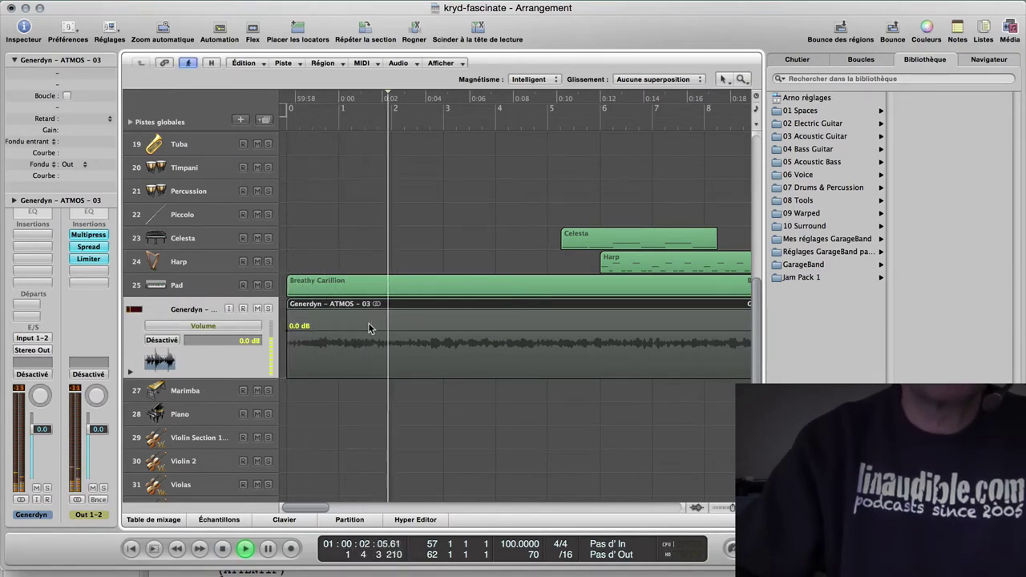
key(space)
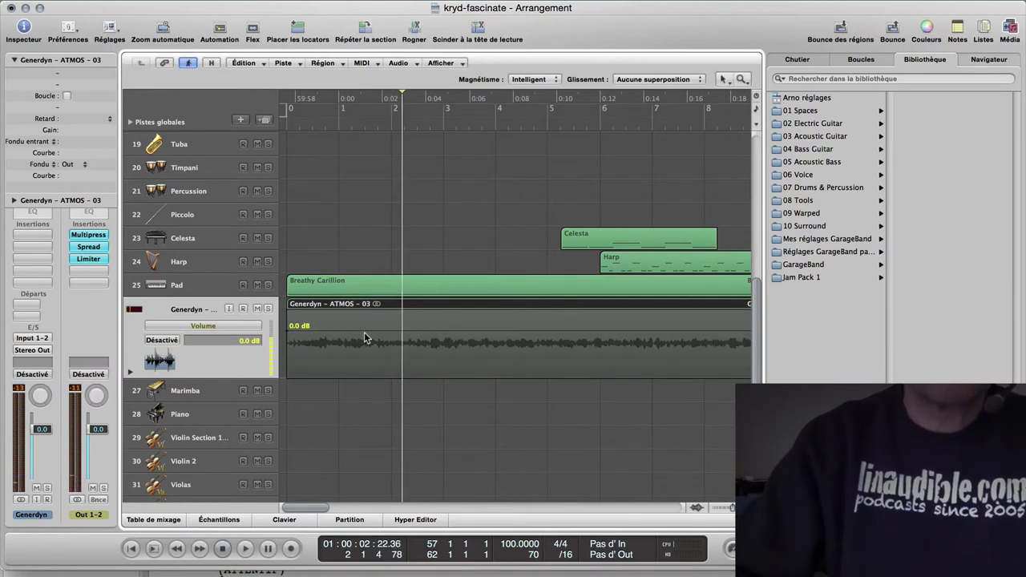
drag(365, 333, 366, 352)
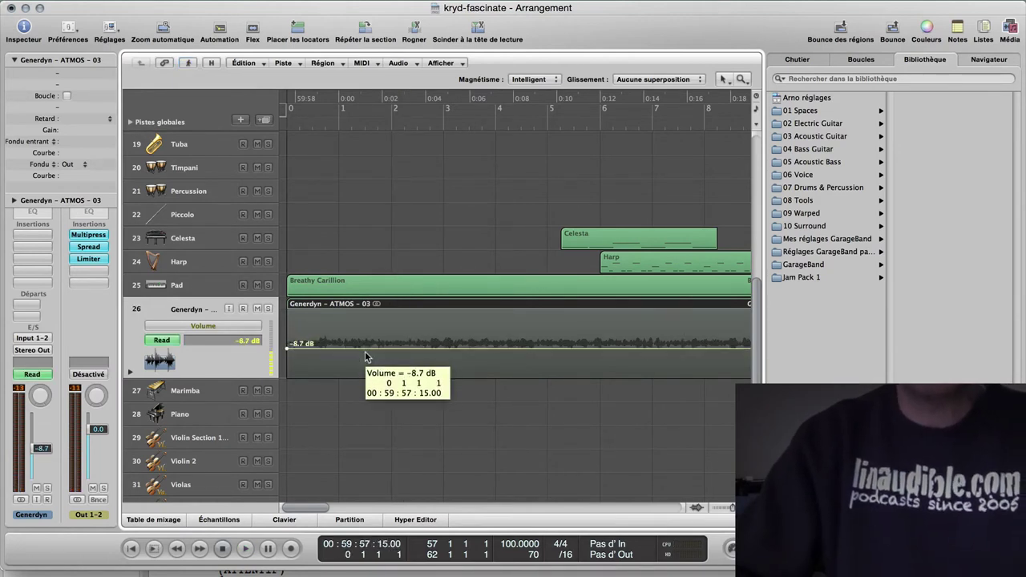
key(Return)
key(space)
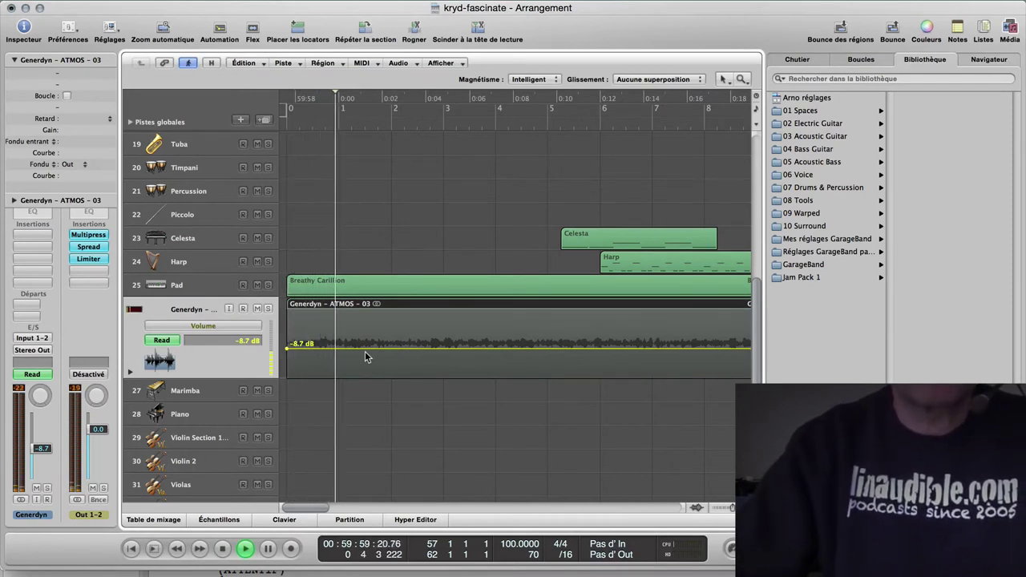
click(548, 125)
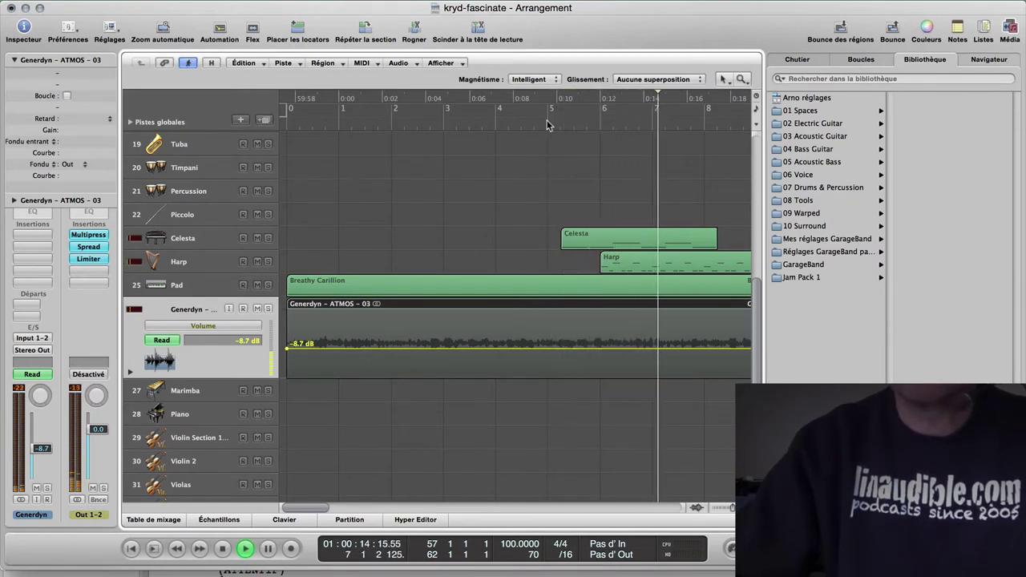
key(space)
Switch to Finder and preview the Atmos sounds from Generdyn - ATMOS - 04.wav through Generdyn - ATMOS - 11.wav.
key(shift+super+r)
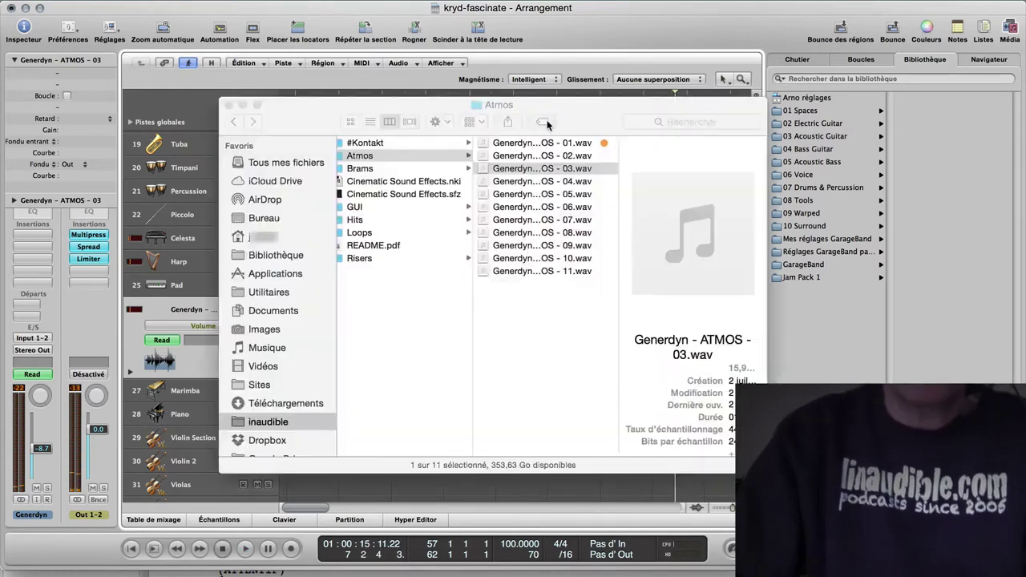
click(521, 182)
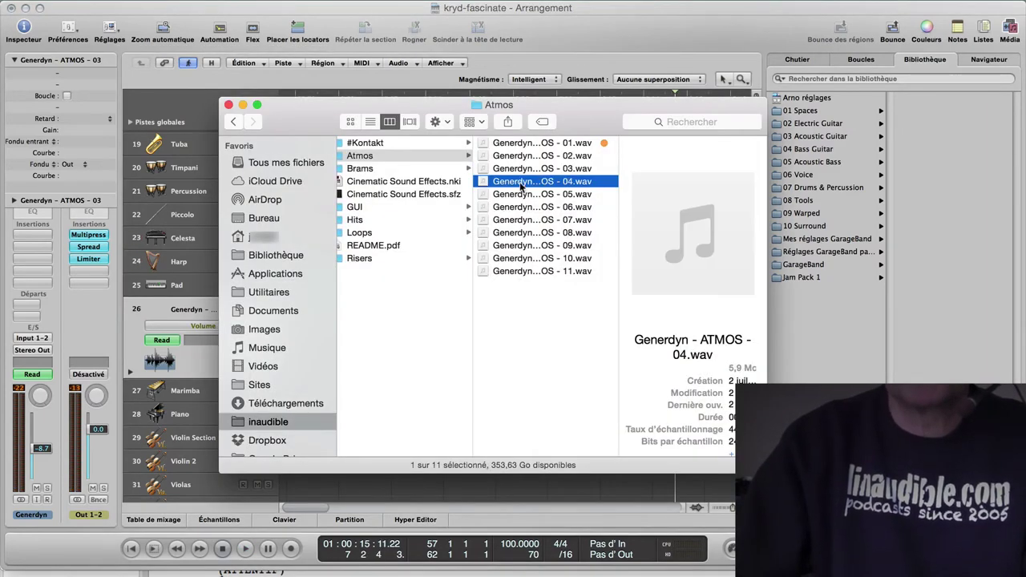
key(space)
key(Down)
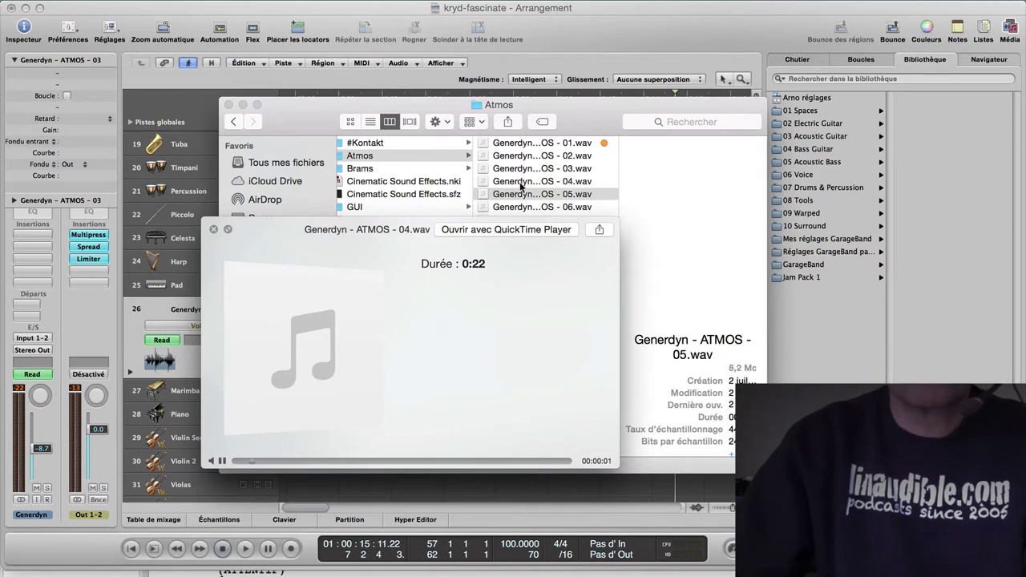
key(Down)
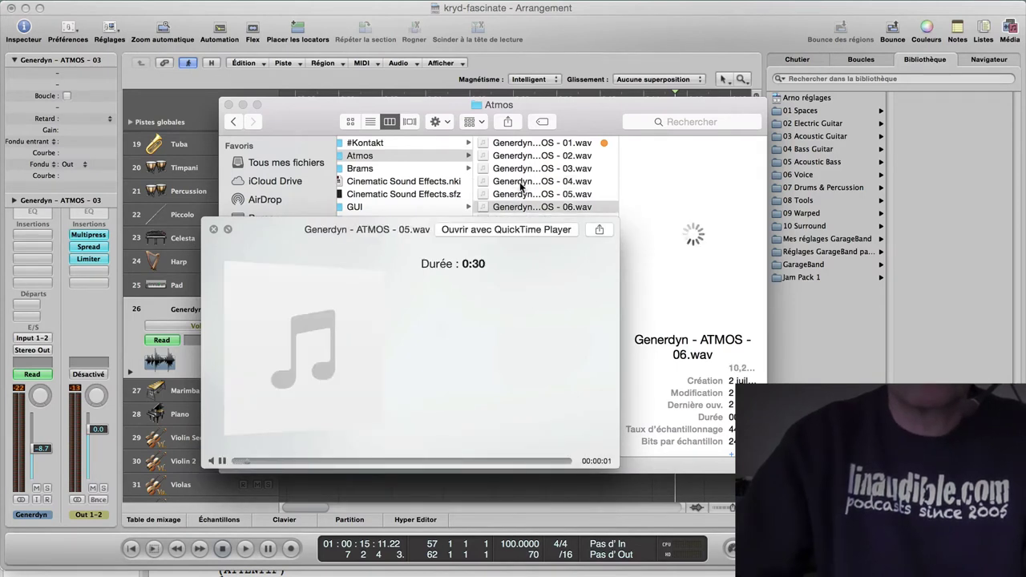
key(Down)
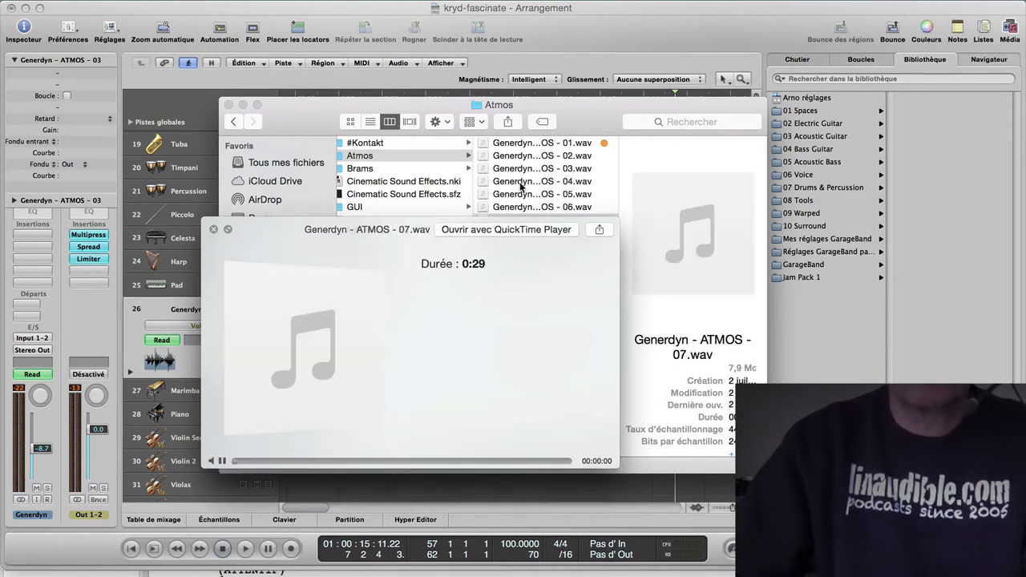
key(Down)
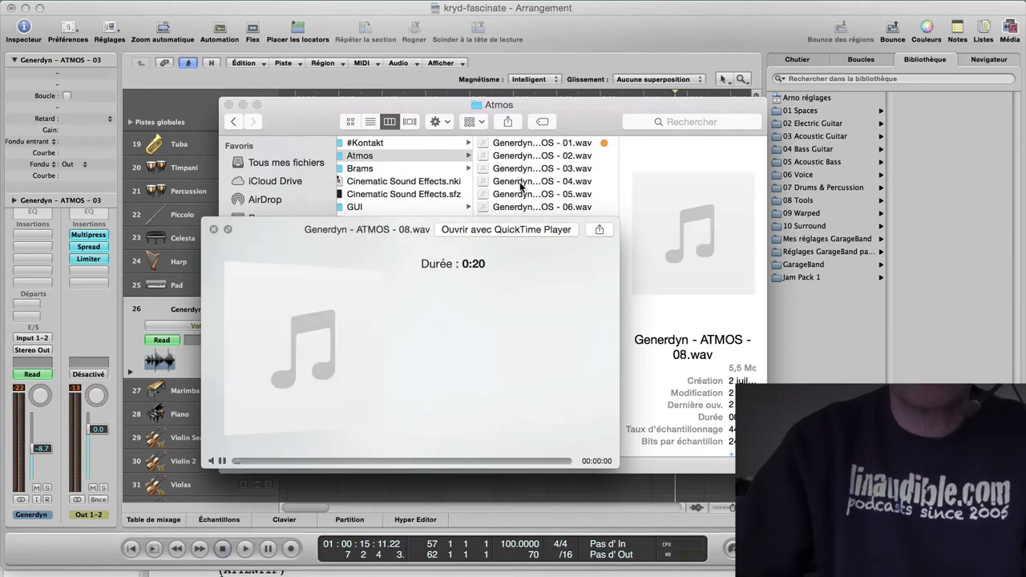
key(Down)
key(Down)
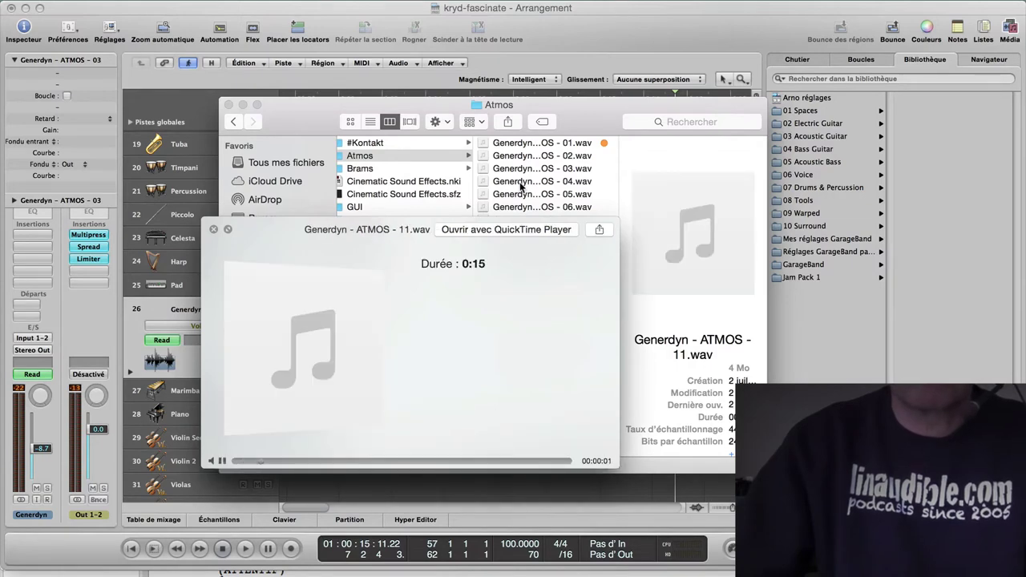
key(space)
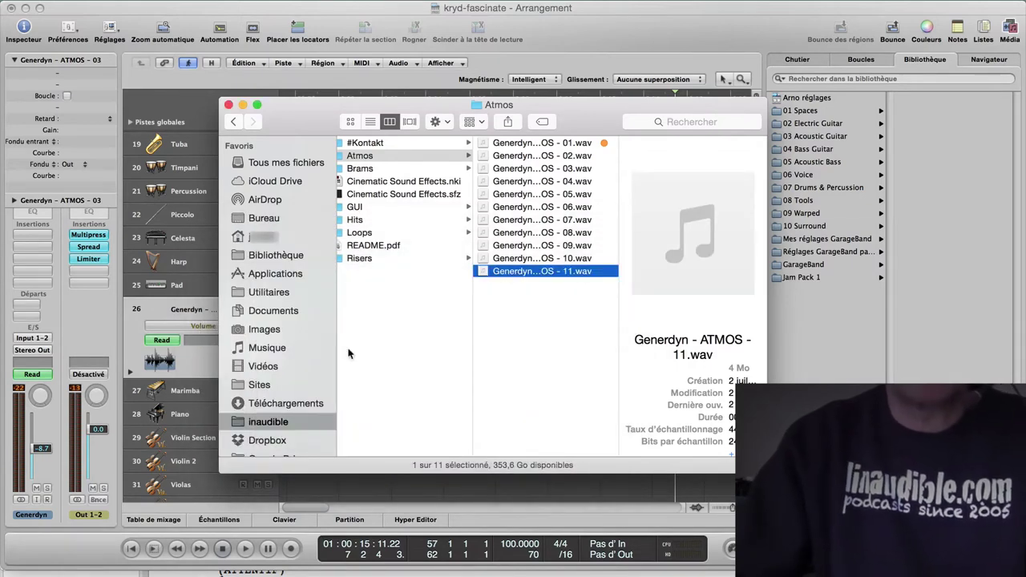
Back in Logic, automate the ATMOS - 03 volume to drop from -8.7 dB at bar 2 to -23.6 dB at bar 3, and return to the start.
scroll(347, 337, left, 5)
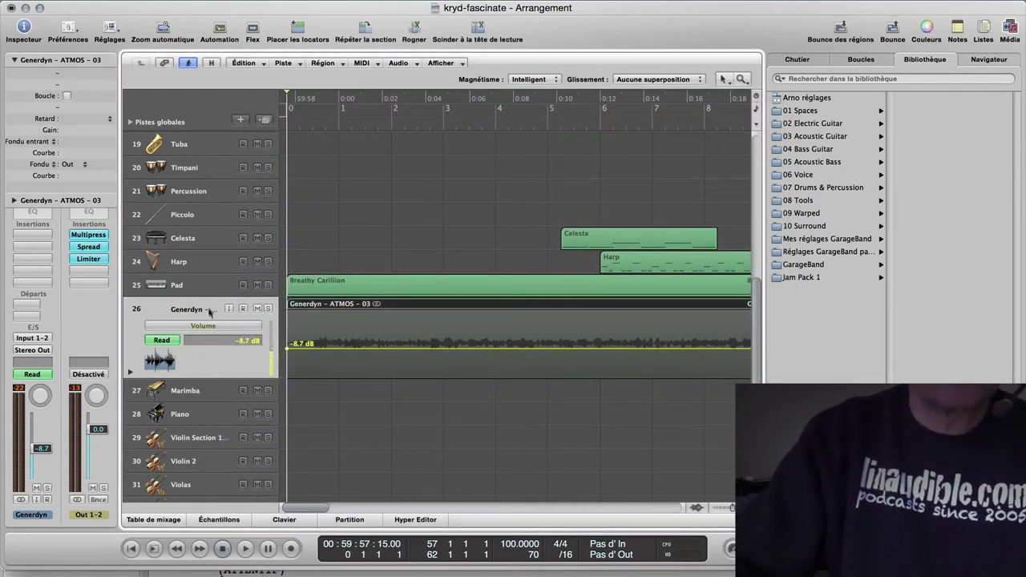
click(212, 283)
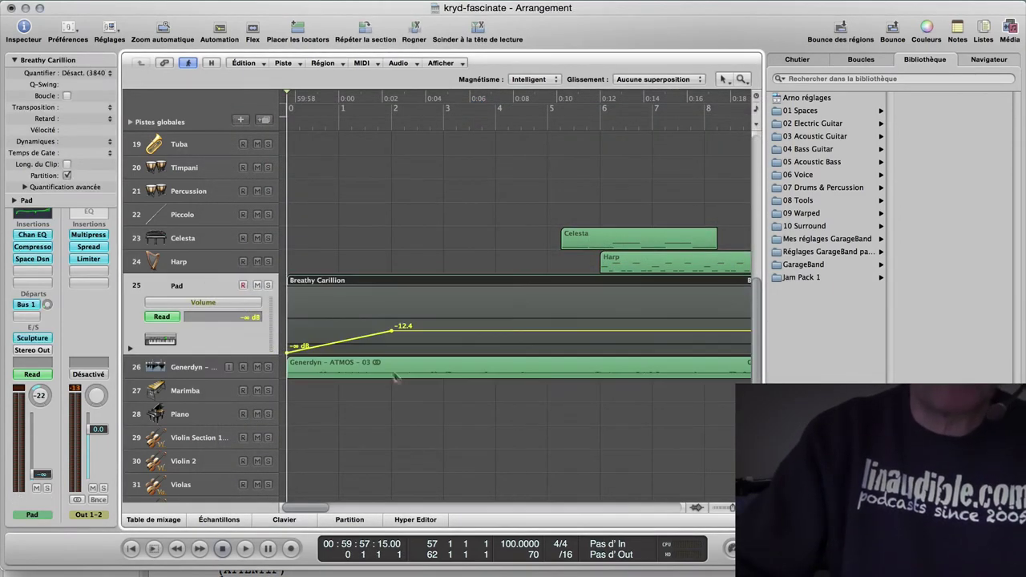
click(392, 125)
click(193, 367)
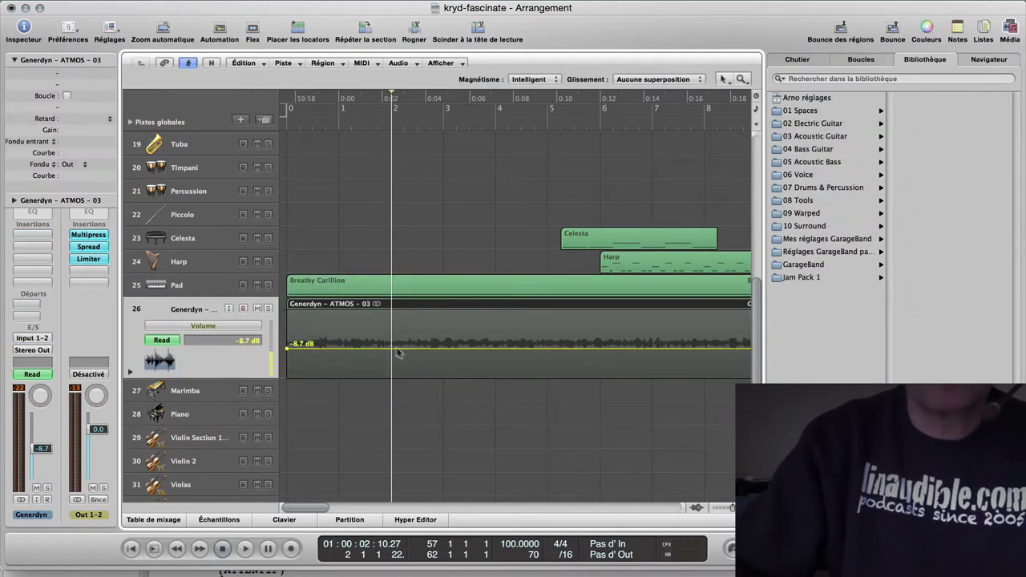
click(392, 347)
drag(449, 348, 472, 371)
key(comma)
key(comma)
key(comma)
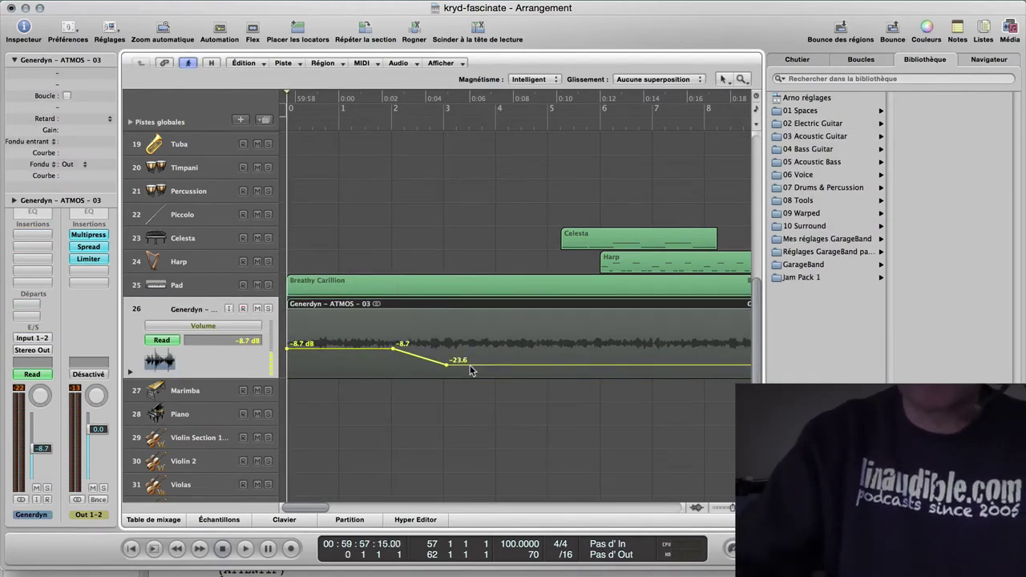
Play the cue from the beginning and move the Celesta region earlier to start at bar 2.
key(space)
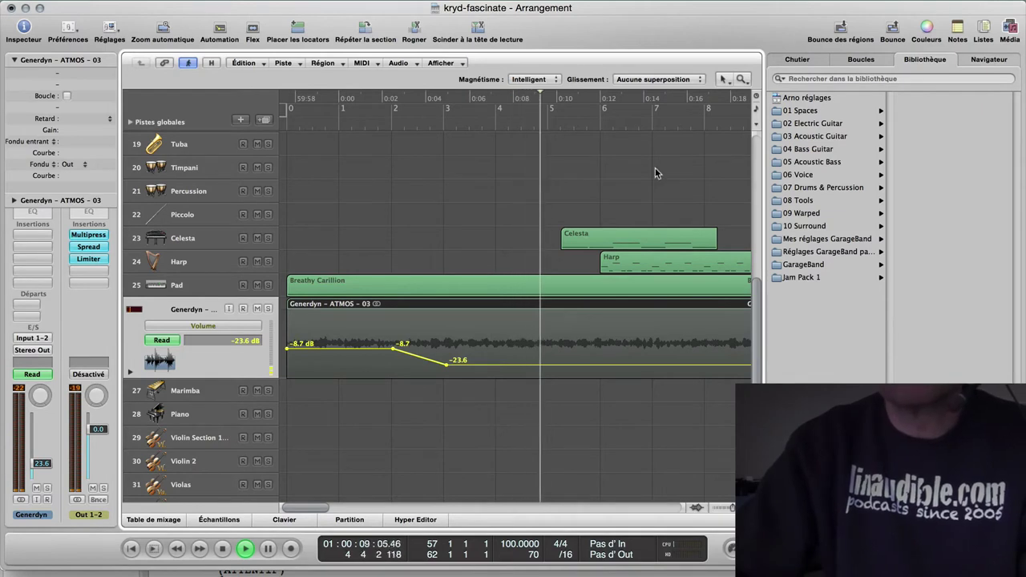
scroll(655, 173, right, 3)
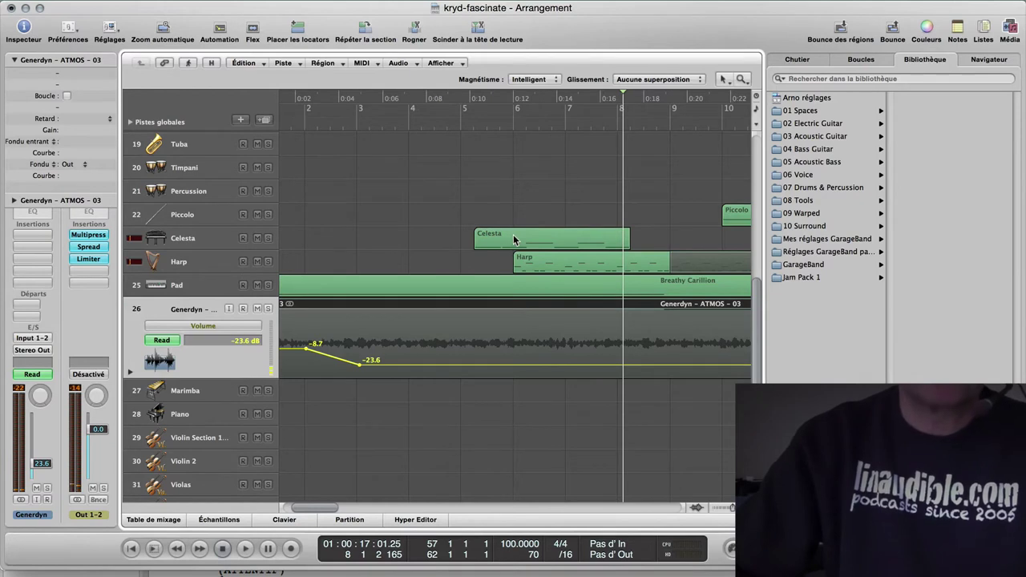
drag(513, 237, 341, 233)
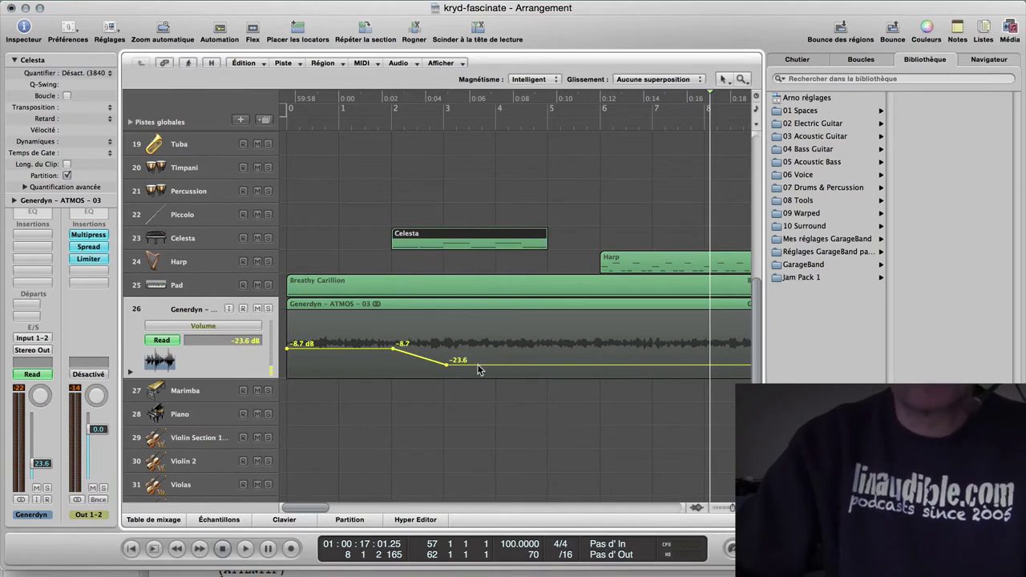
Replace the ATMOS - 03 track's -23.6 dB volume point with a fade-out from bar 2 that reaches -∞ dB at about bar 8.
click(601, 366)
drag(623, 393, 624, 412)
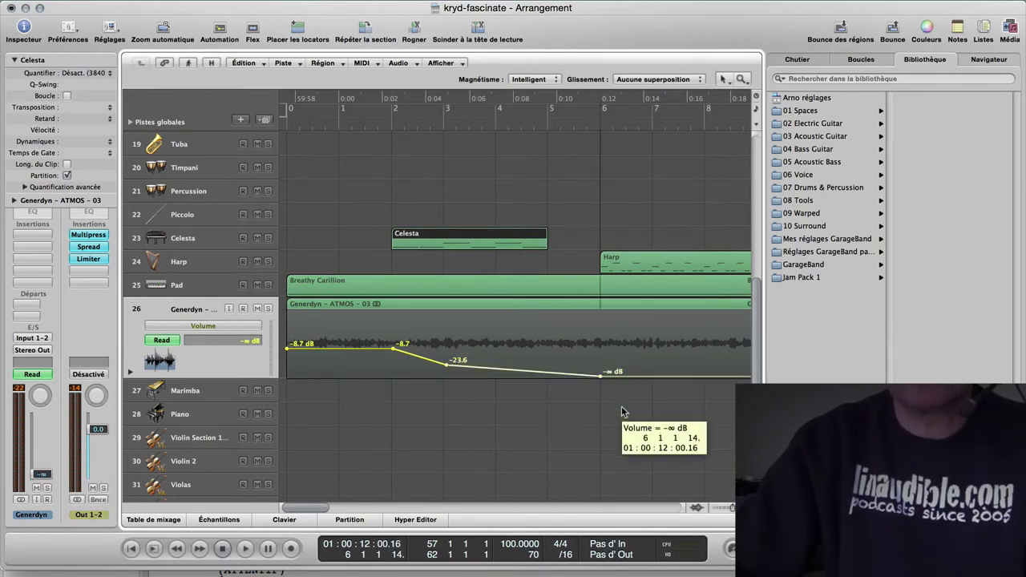
click(447, 366)
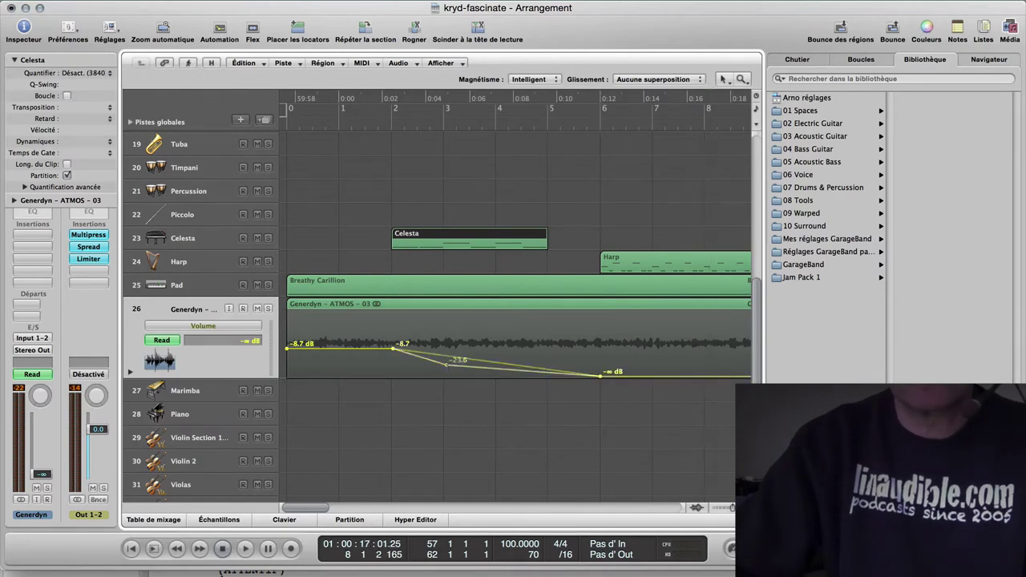
scroll(523, 400, right, 5)
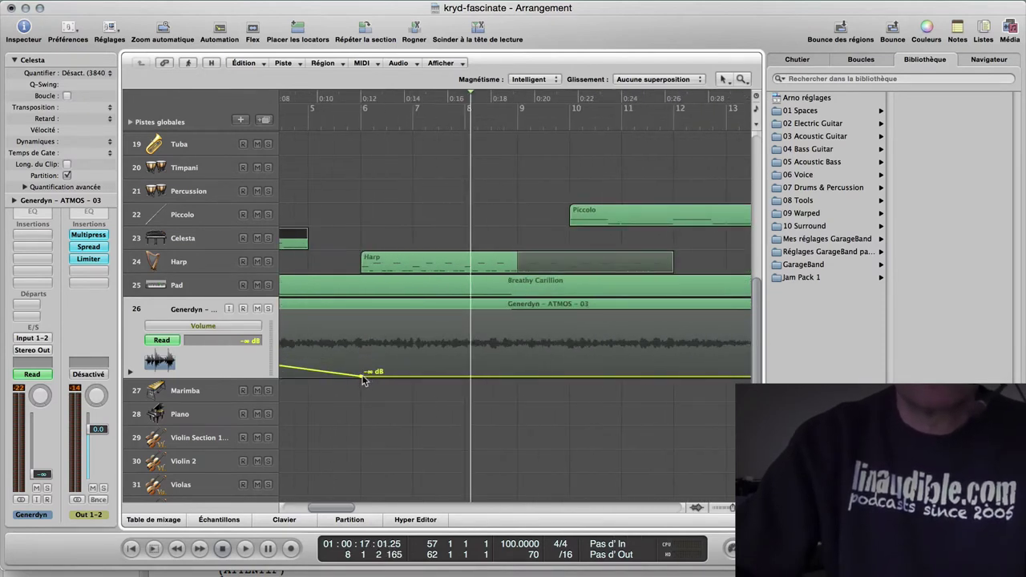
drag(361, 377, 464, 374)
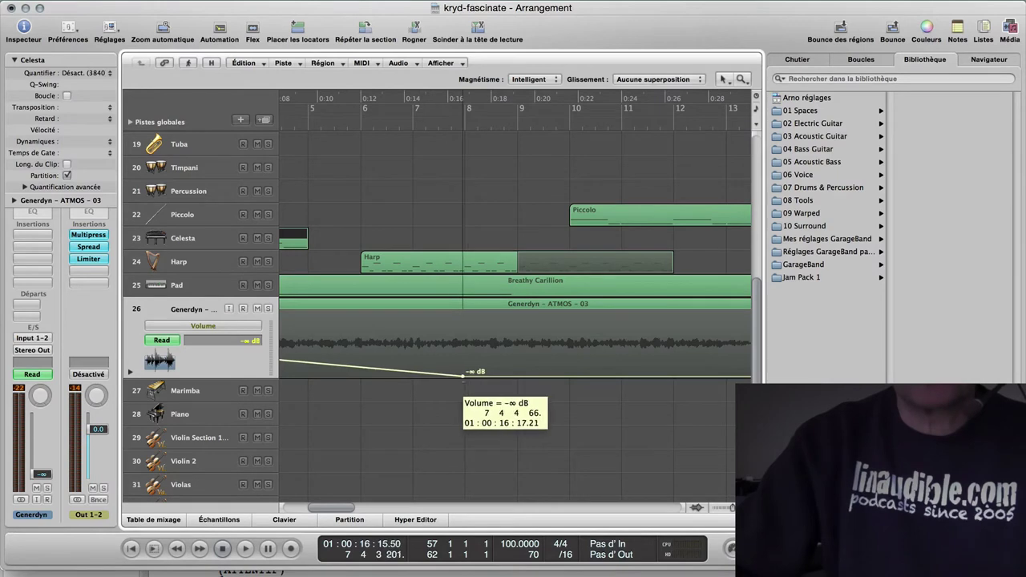
Loop the Celesta region through to bar 11 and move the Harp region to start at bar 8.
scroll(393, 431, left, 4)
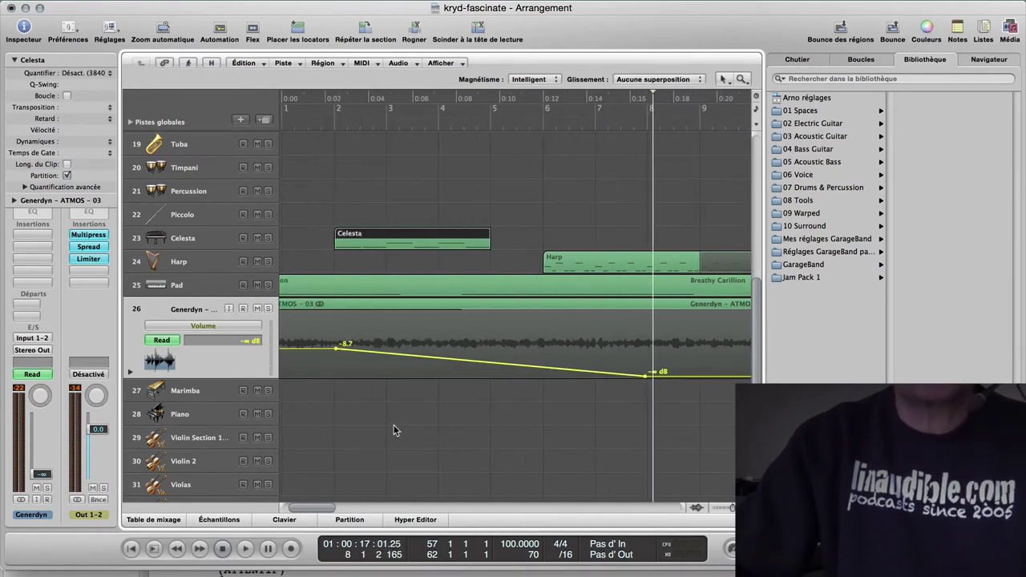
drag(493, 234, 653, 237)
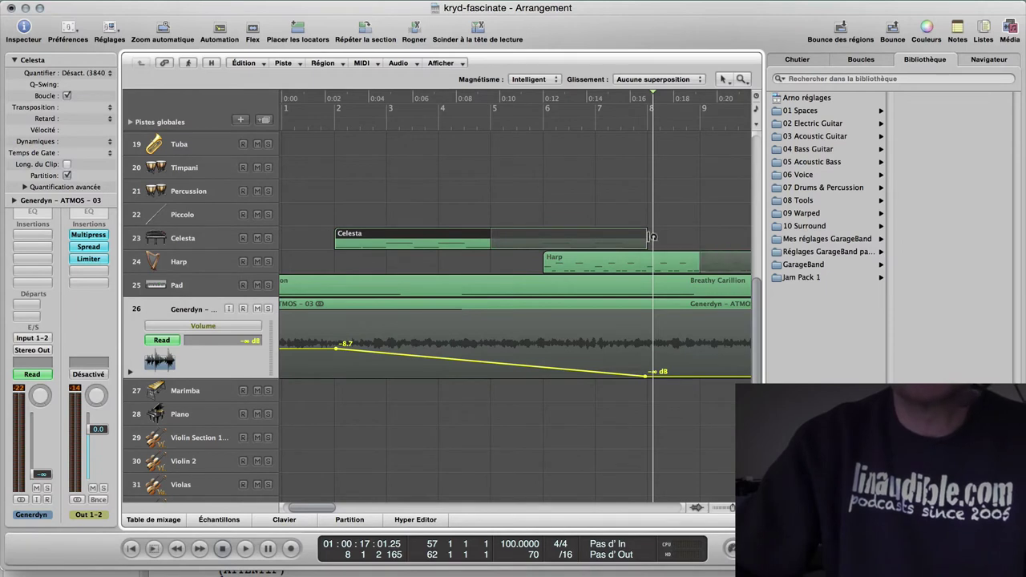
drag(605, 269, 551, 269)
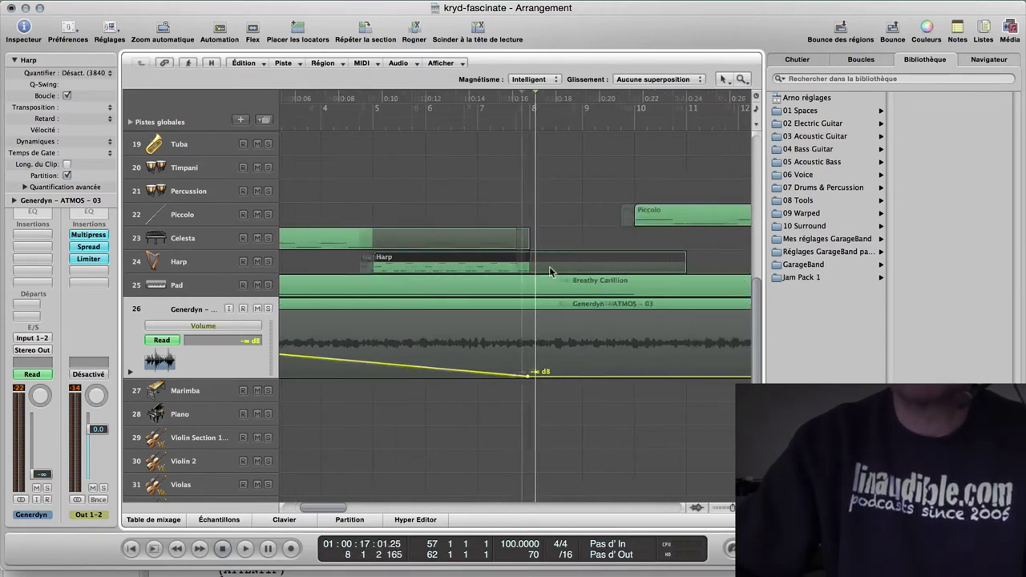
drag(484, 238, 641, 251)
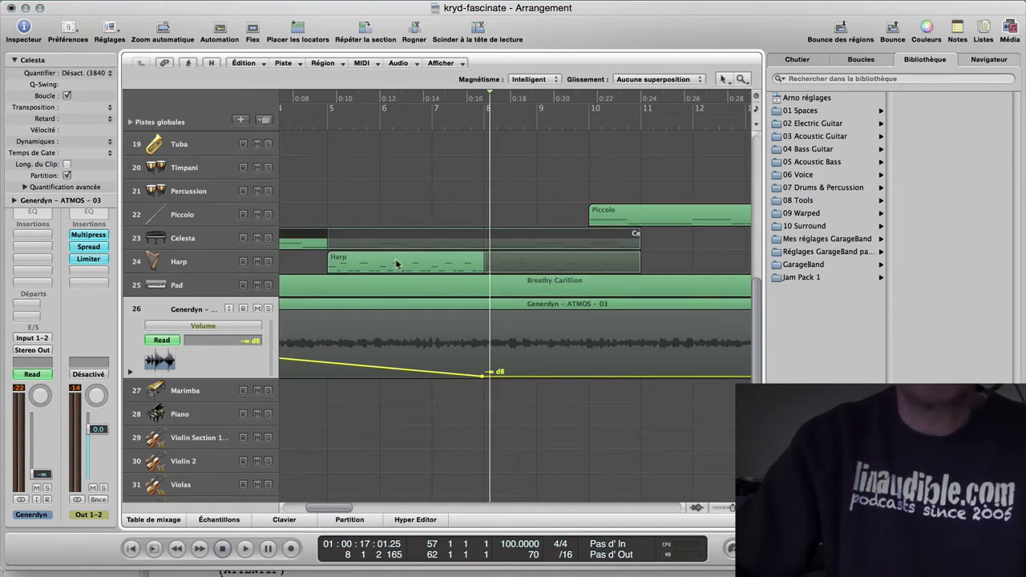
drag(388, 266, 538, 267)
Move the Piccolo region to start at bar 5 and loop it through to bar 13.
drag(617, 217, 356, 218)
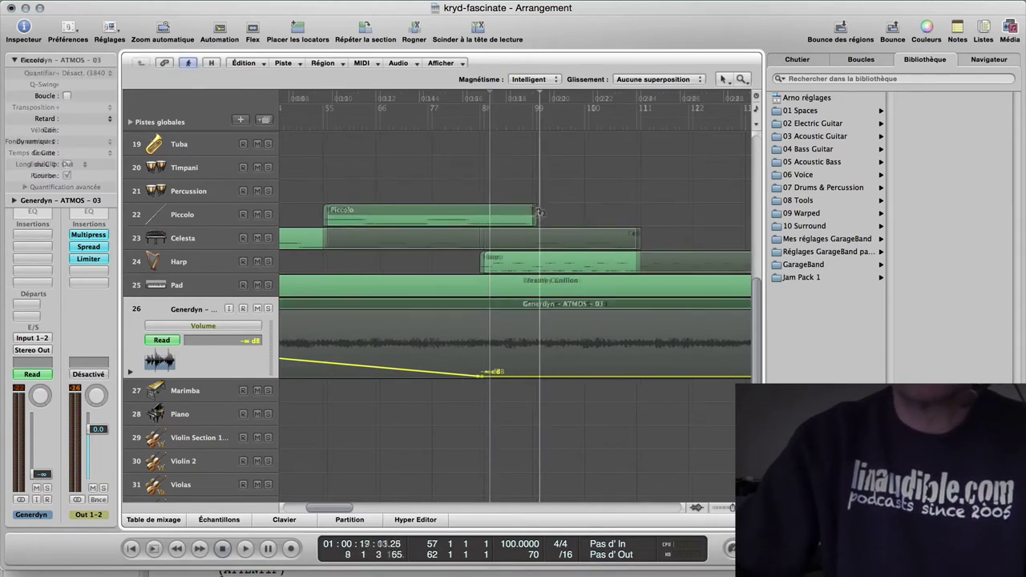
drag(534, 213, 740, 218)
scroll(429, 292, left, 5)
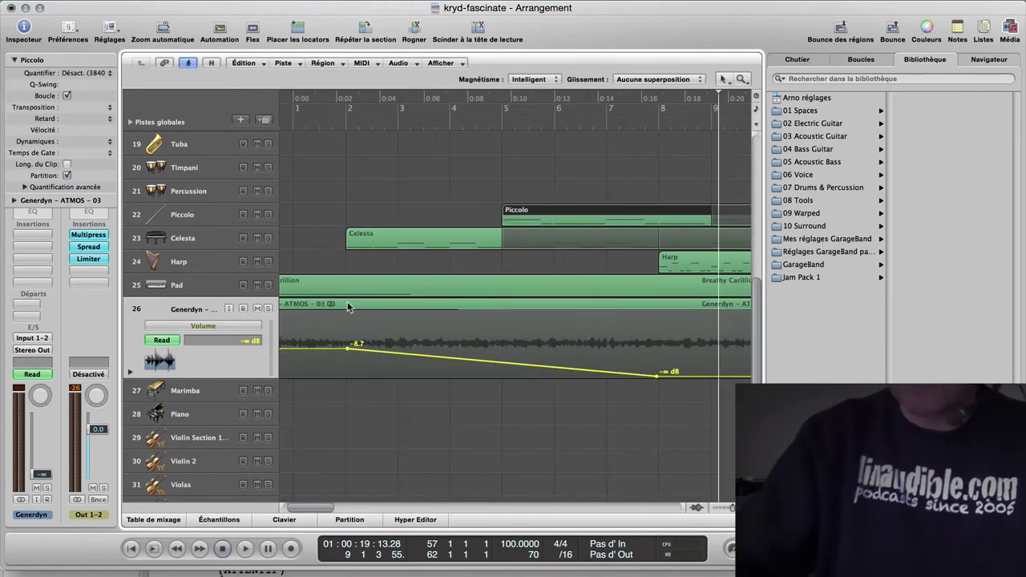
Play the rearranged cue from the beginning, stop near bar 13, and review its opening bars.
key(Return)
key(space)
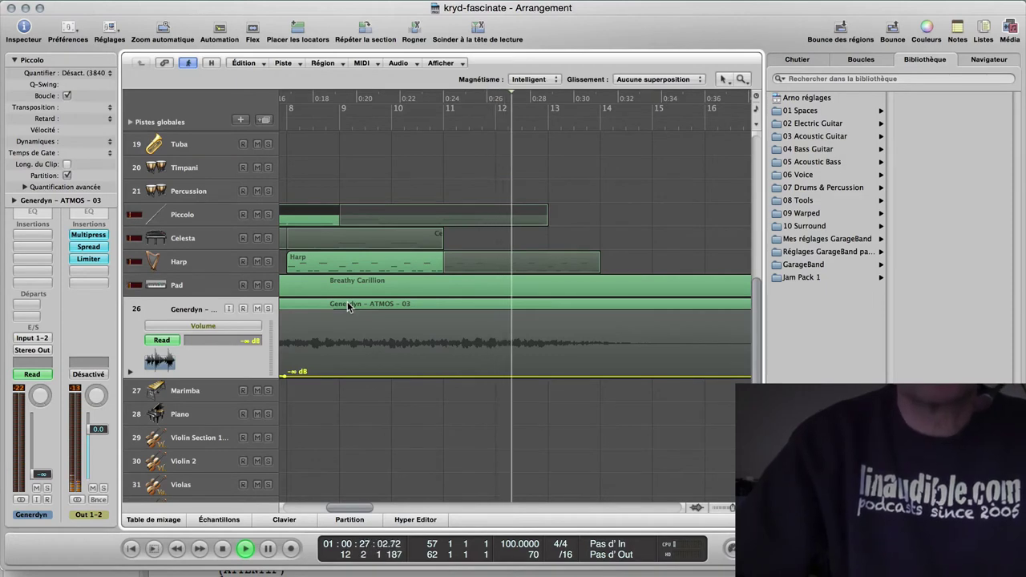
key(space)
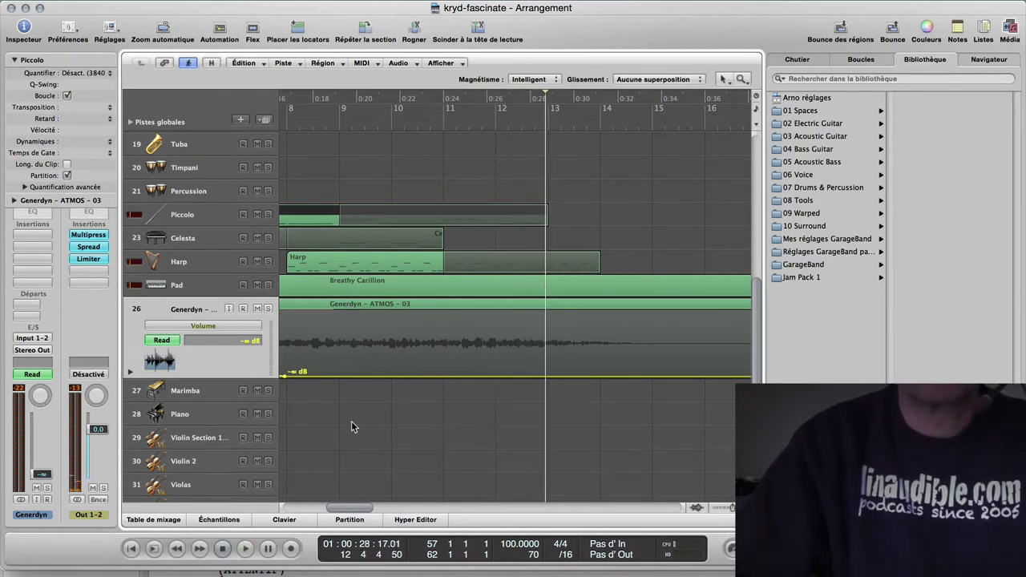
scroll(352, 421, left, 5)
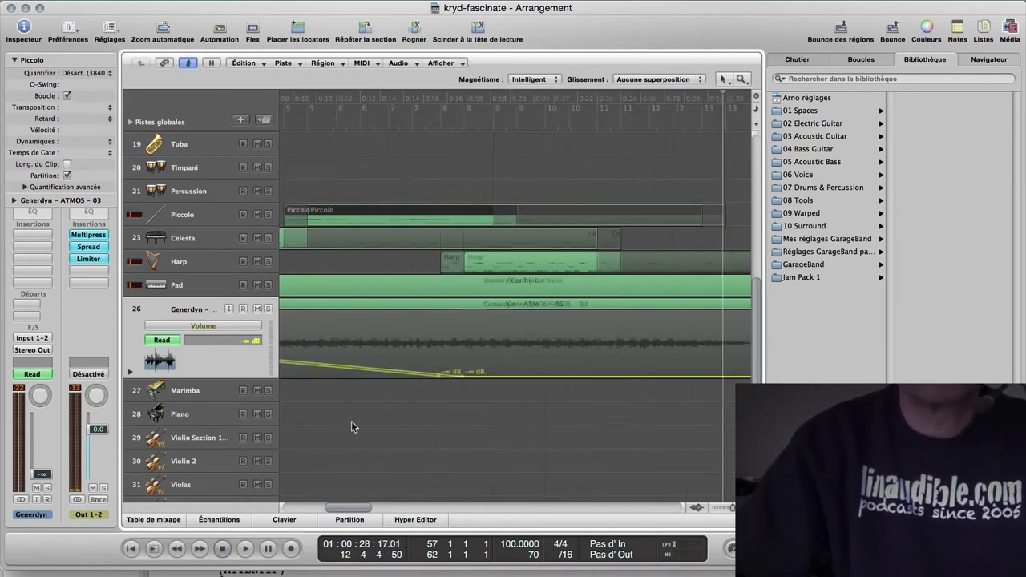
click(476, 124)
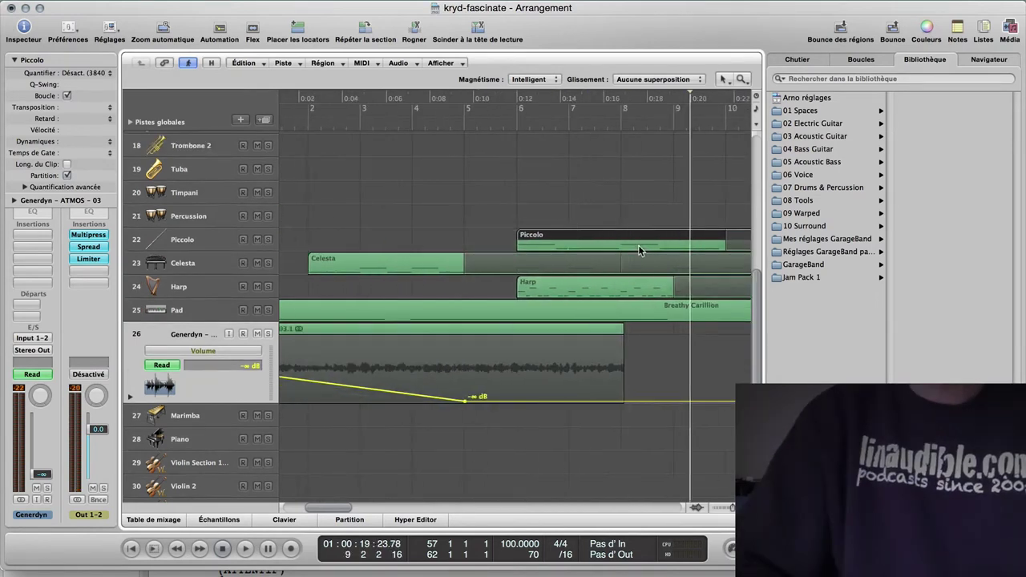
scroll(639, 250, left, 3)
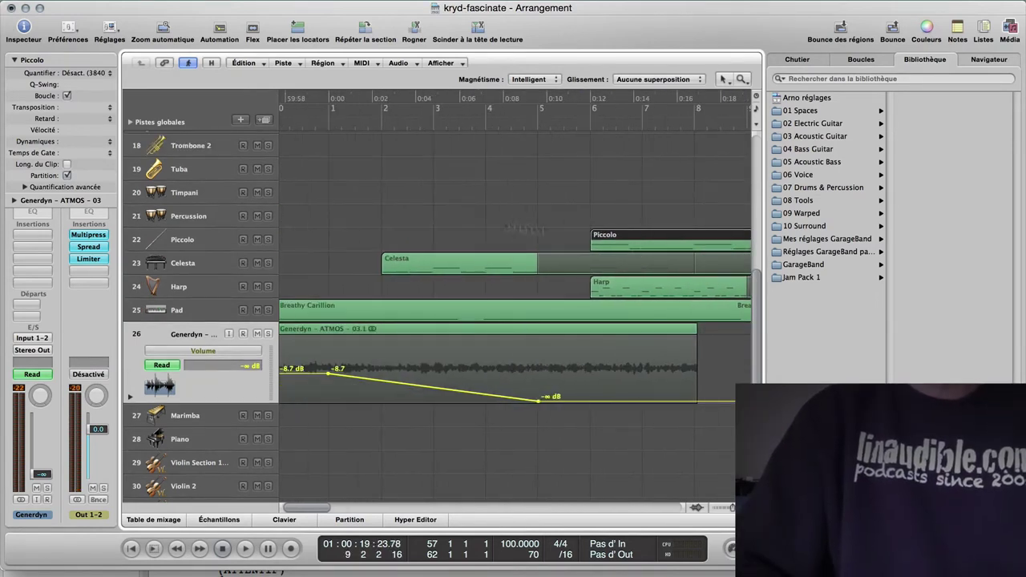
Return to the start, select the Percussion track, and audition the Tubular Bells and Glockenspiel patches from Tuned Percussion on it.
key(Return)
click(218, 218)
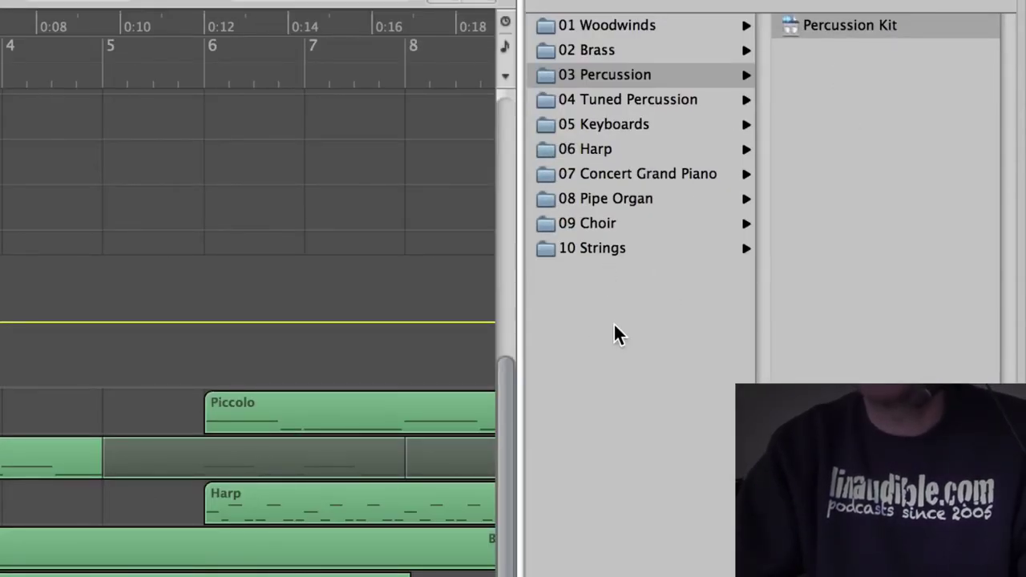
click(626, 104)
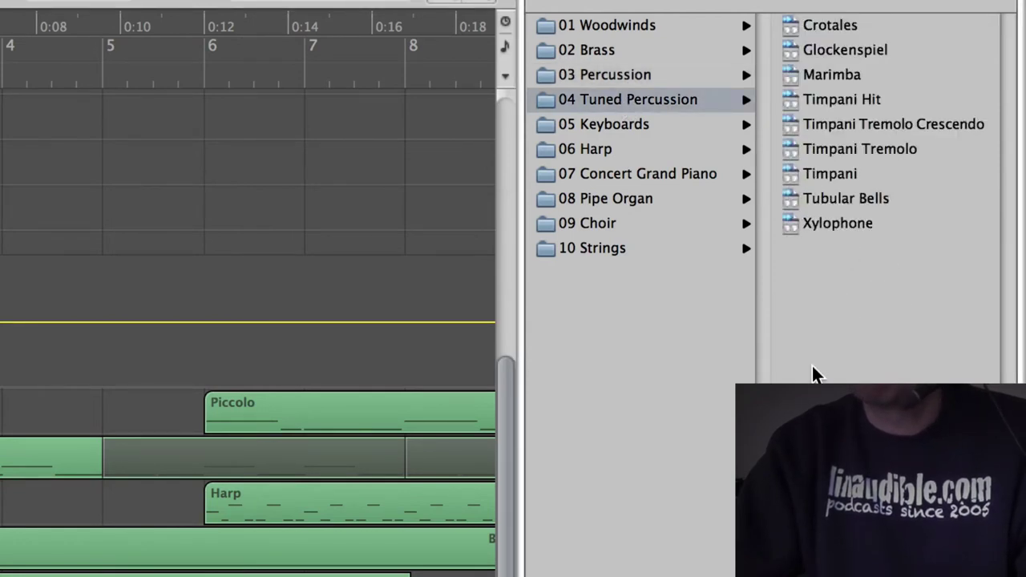
click(874, 203)
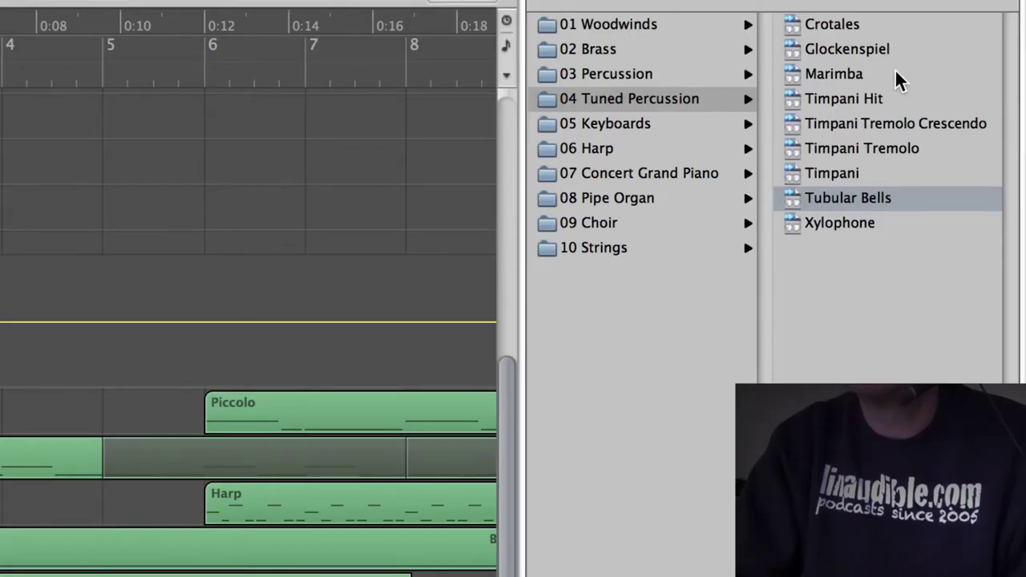
click(921, 49)
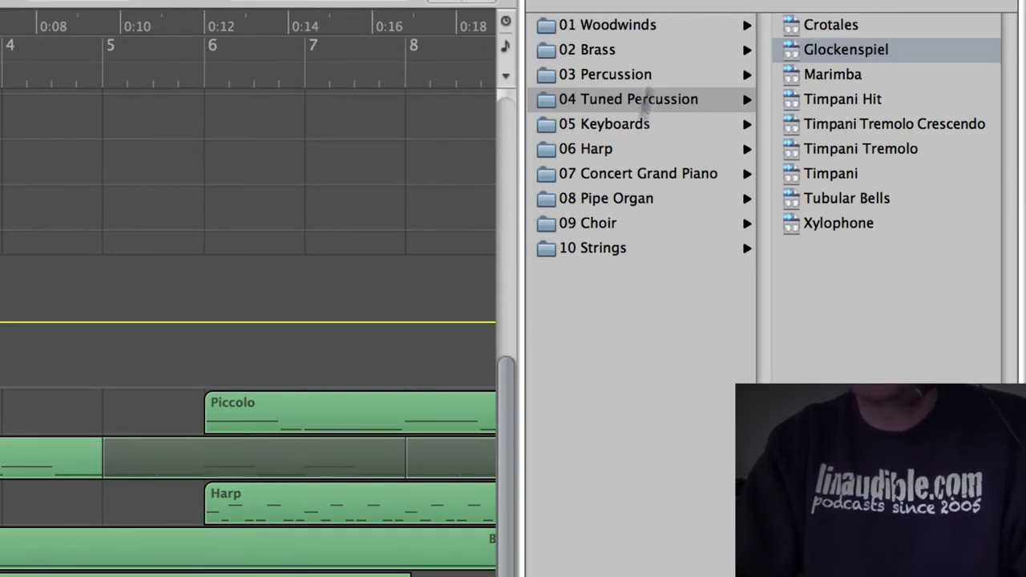
Browse the Synthesizers patches and audition Sequence Elements sounds such as FM Pulse Shadow on the Percussion track.
key(Left)
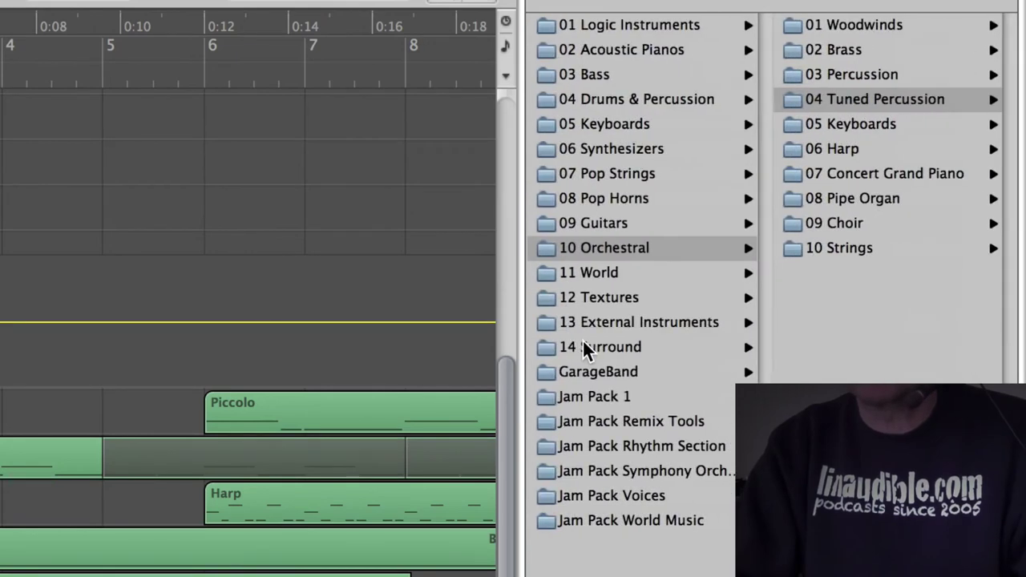
click(661, 149)
click(883, 123)
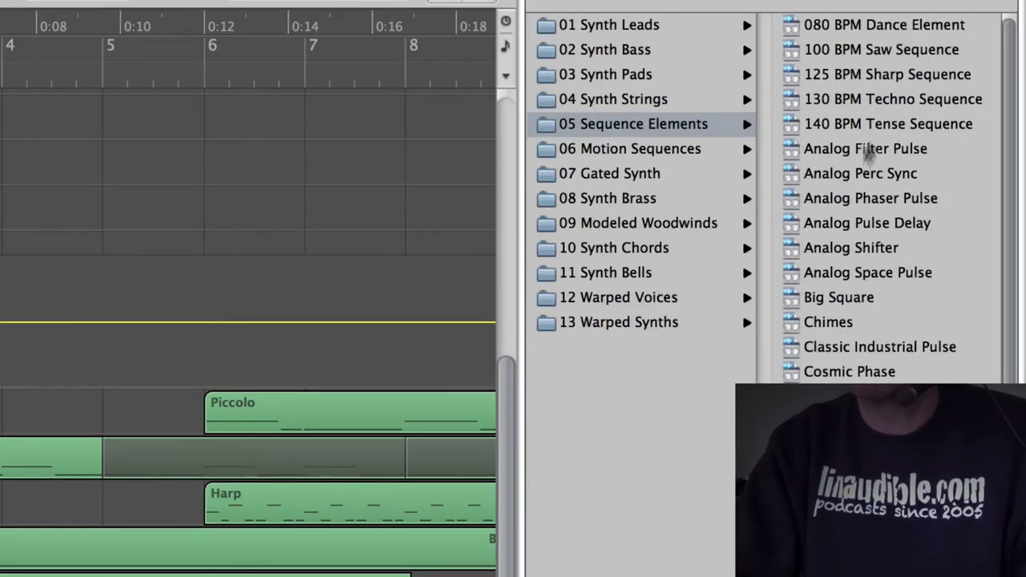
click(789, 197)
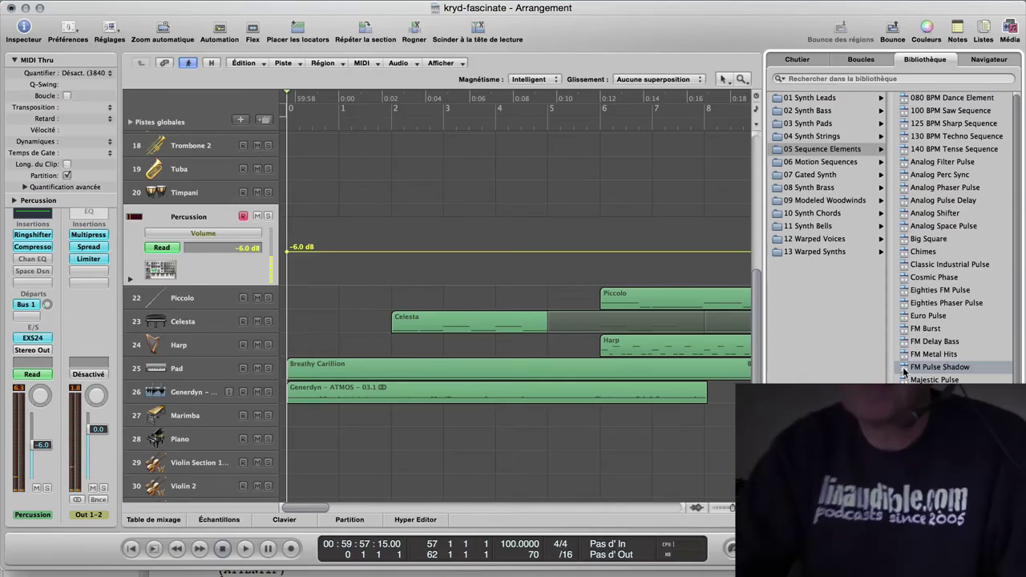
click(856, 200)
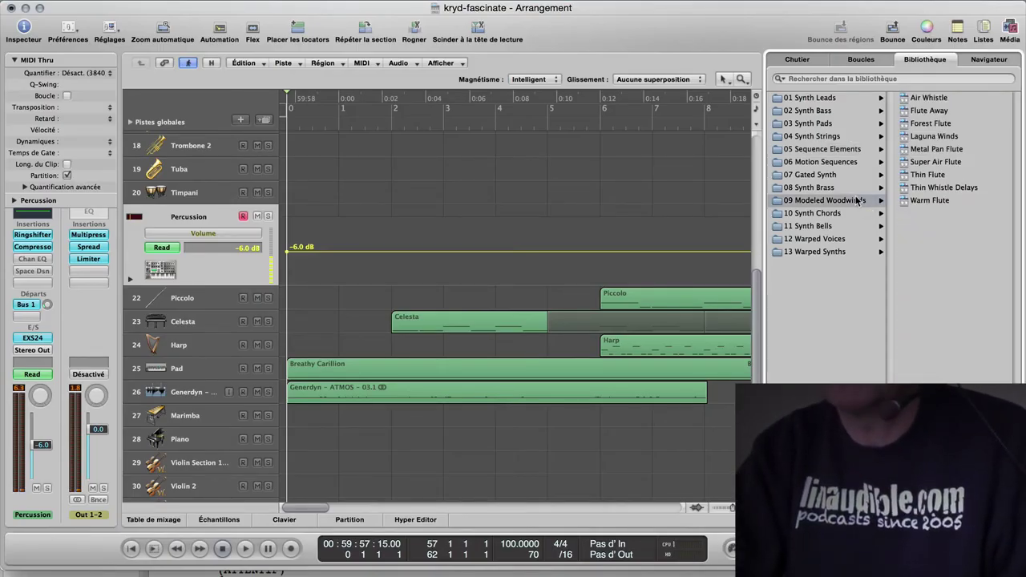
Audition the Motion Sequences patches Hybrid Space, Engine, Electron Collisions and Descent on the Percussion track.
click(825, 162)
click(930, 316)
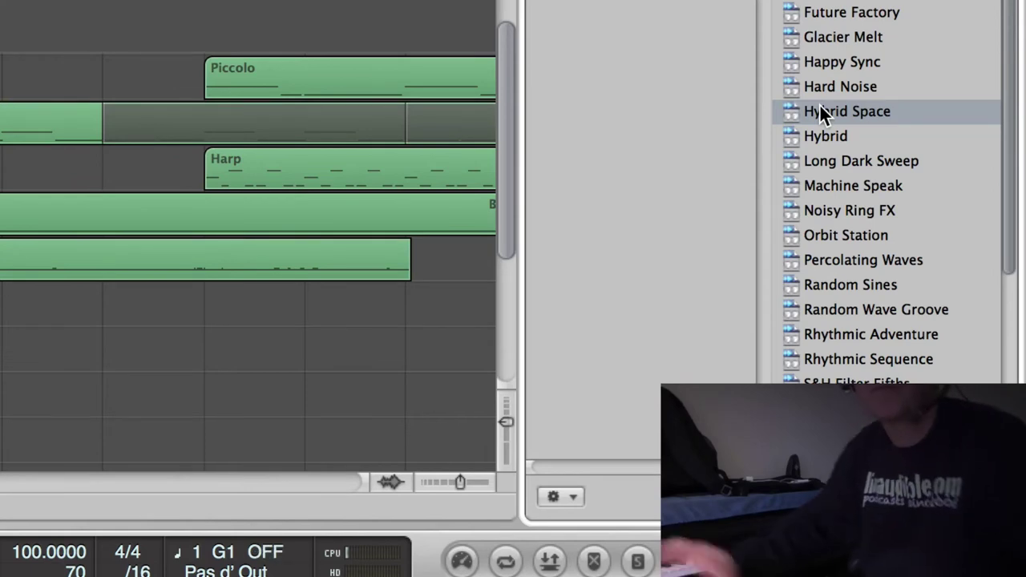
click(920, 200)
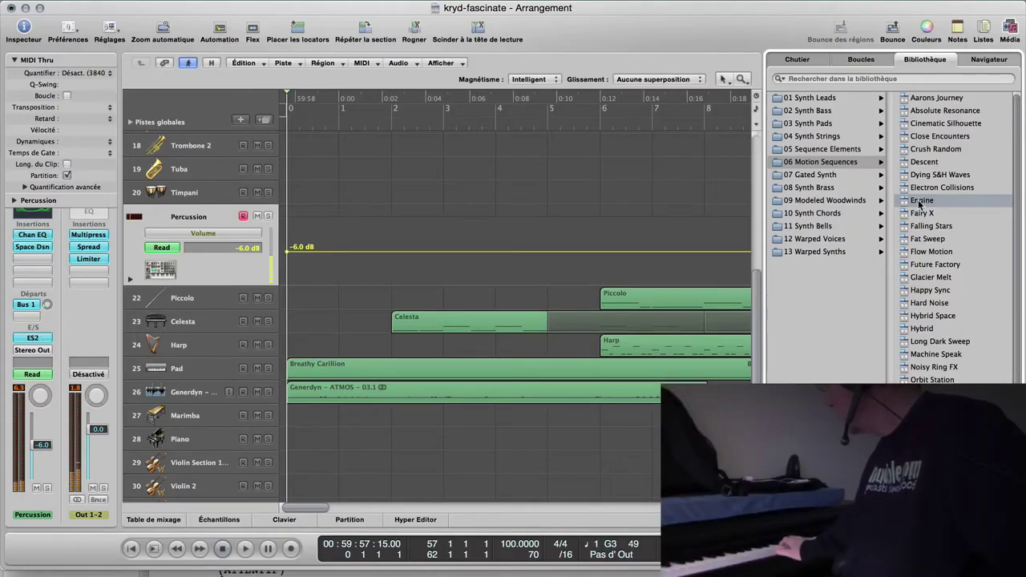
click(920, 187)
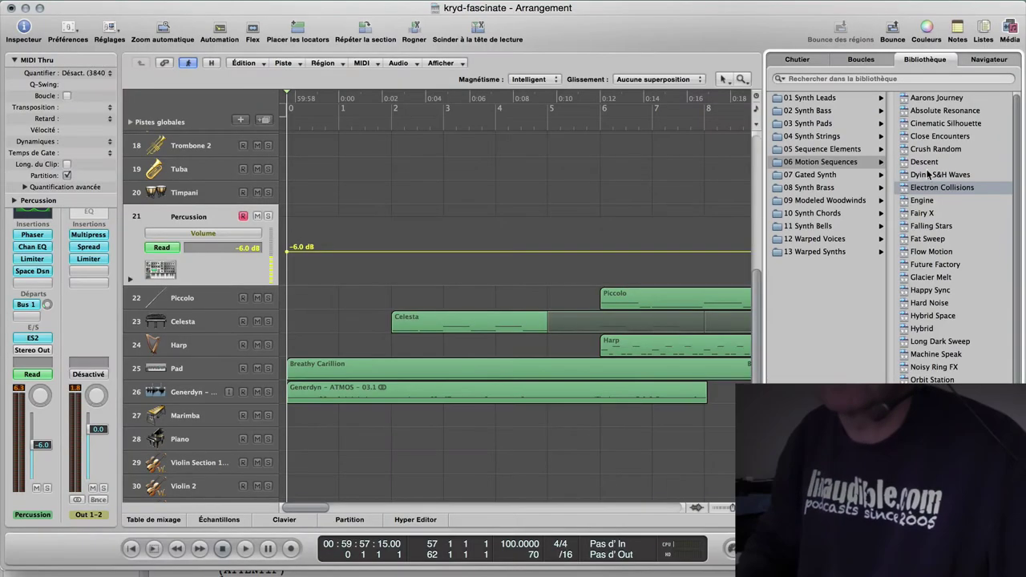
click(926, 162)
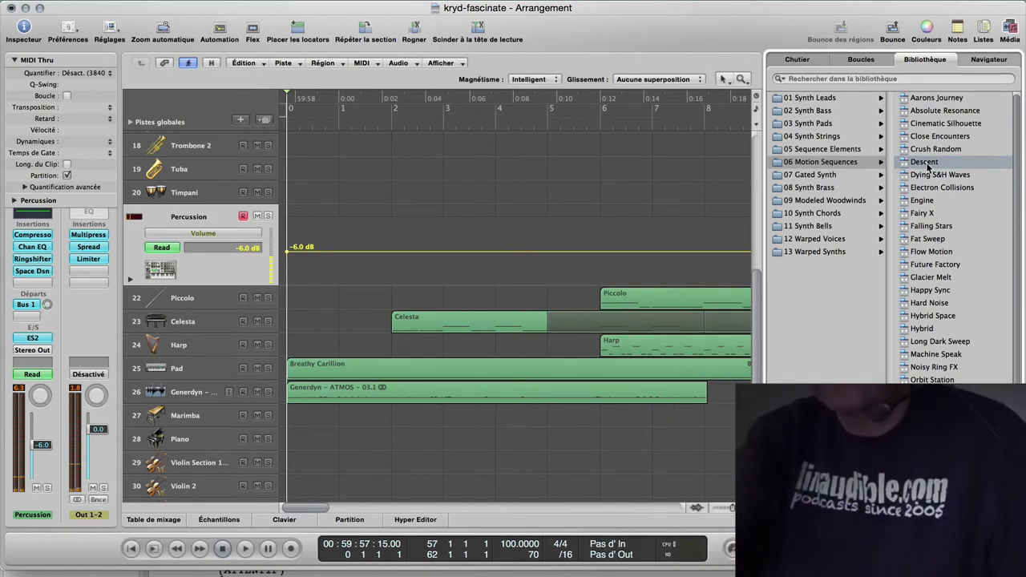
Load the Space Nights patch from Motion Sequences and lower the Percussion track's volume to -15.7 dB.
scroll(934, 315, down, 5)
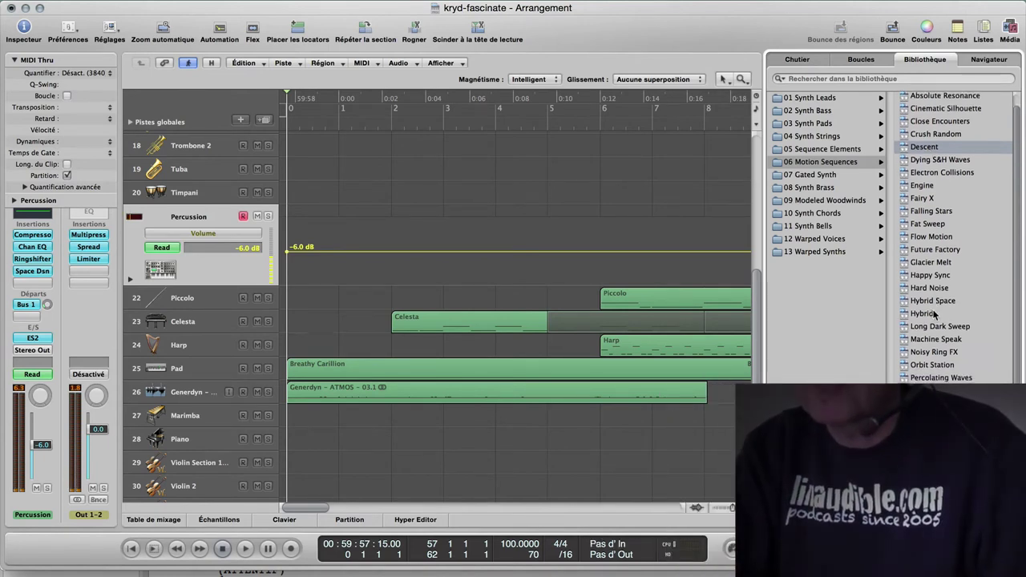
scroll(934, 321, down, 4)
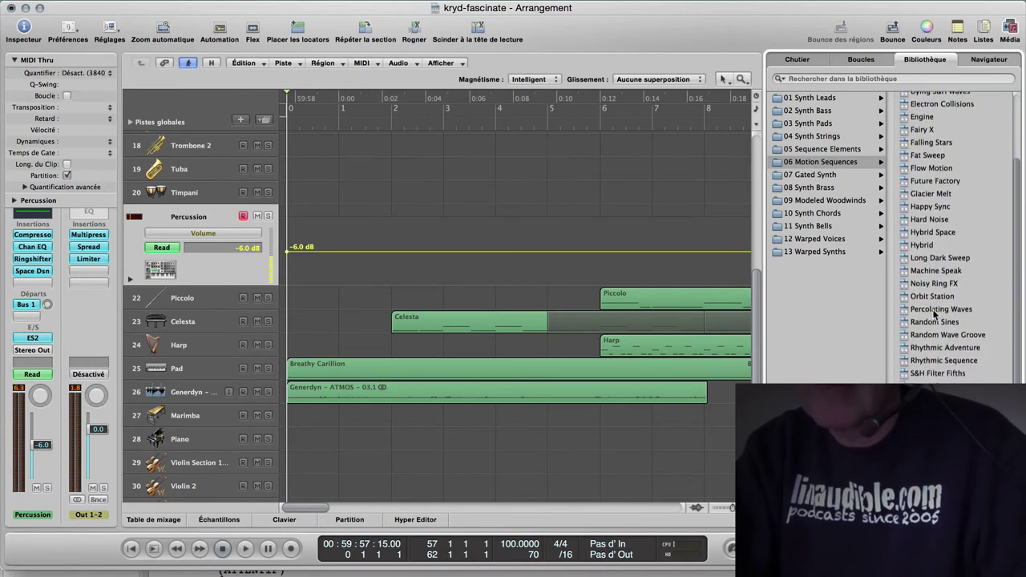
scroll(933, 373, up, 5)
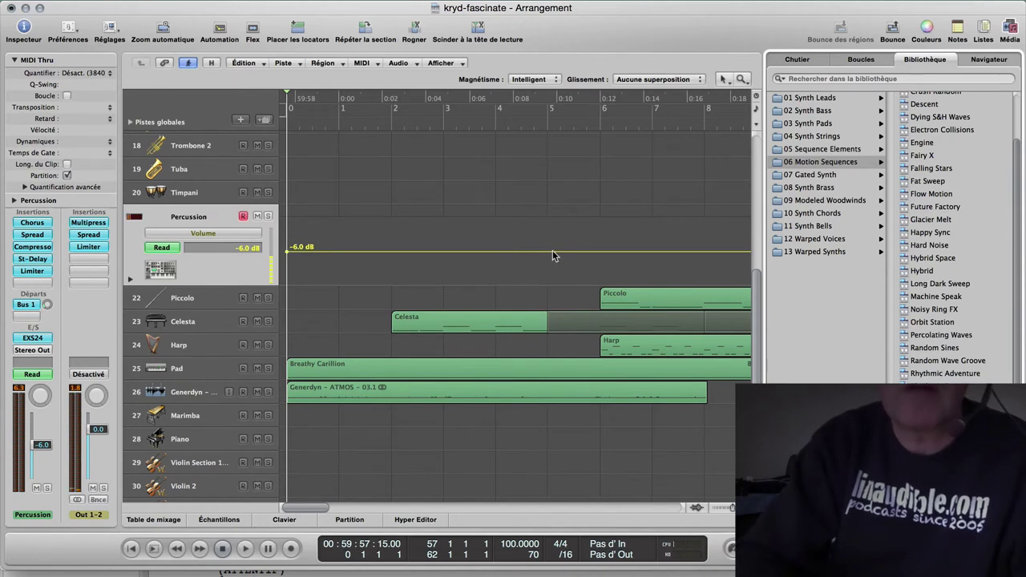
drag(554, 255, 553, 270)
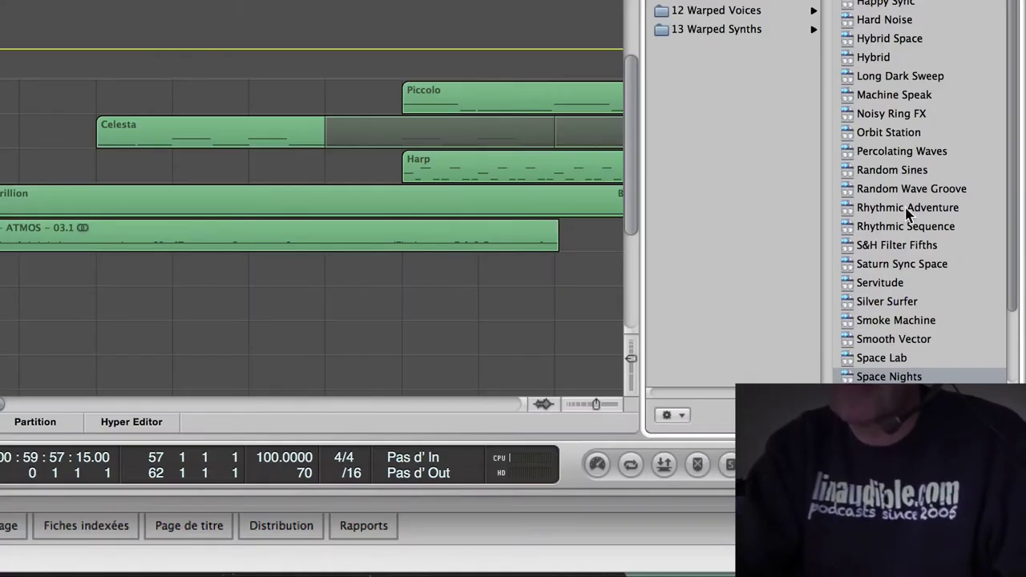
Audition the Whisperings patch from the end of the Motion Sequences list.
scroll(907, 213, down, 5)
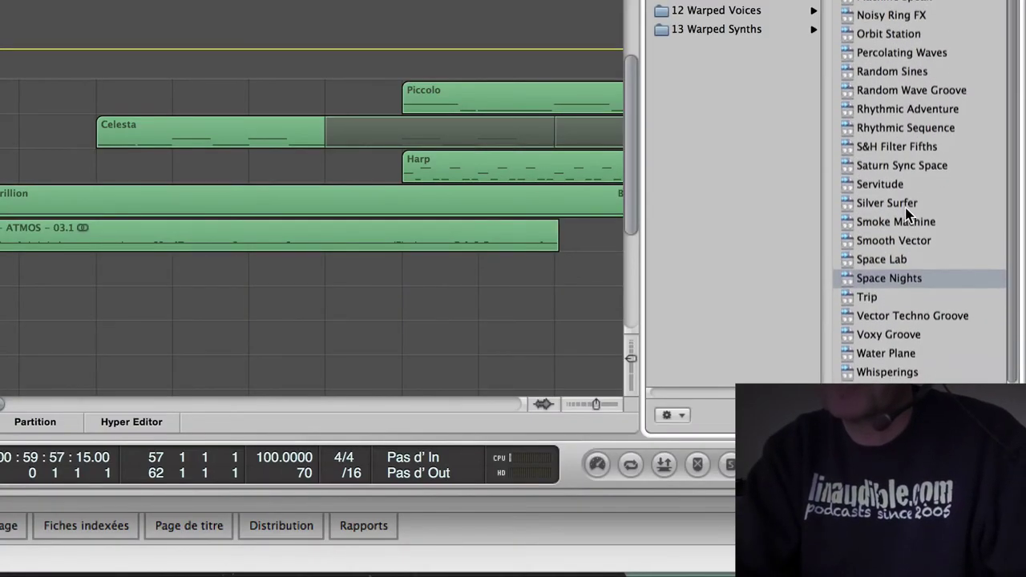
scroll(907, 225, up, 1)
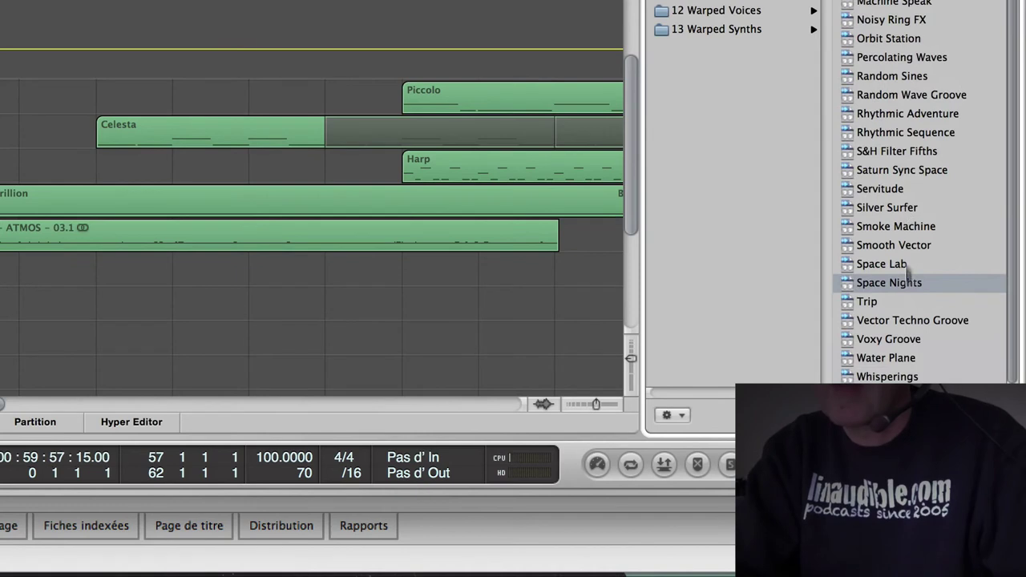
click(919, 379)
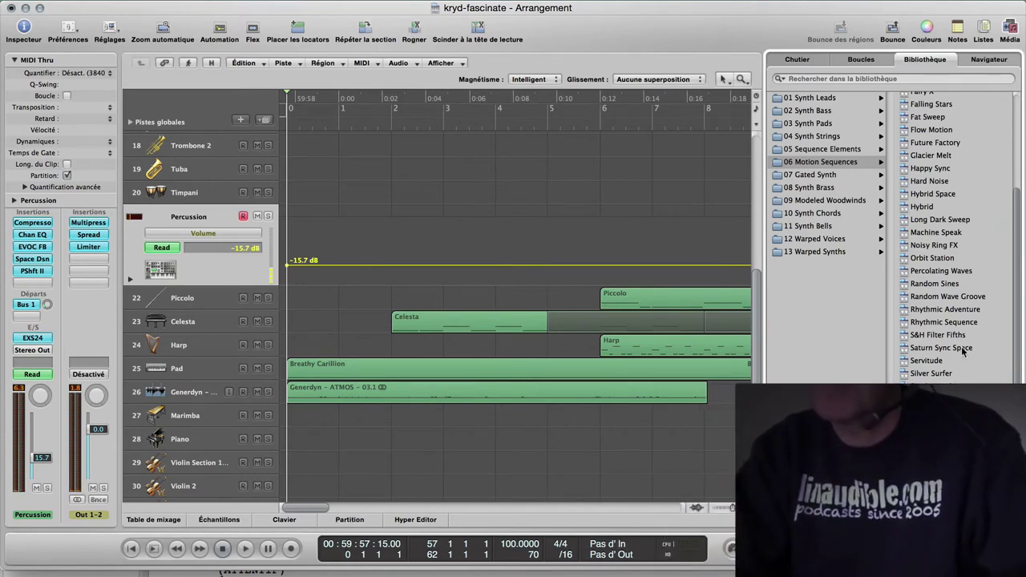
Compare the Cinematic Silhouette, Absolute Resonance, Aarons Journey and Crush Random patches, and load Cinematic Silhouette on the Percussion track.
scroll(965, 351, up, 5)
click(937, 131)
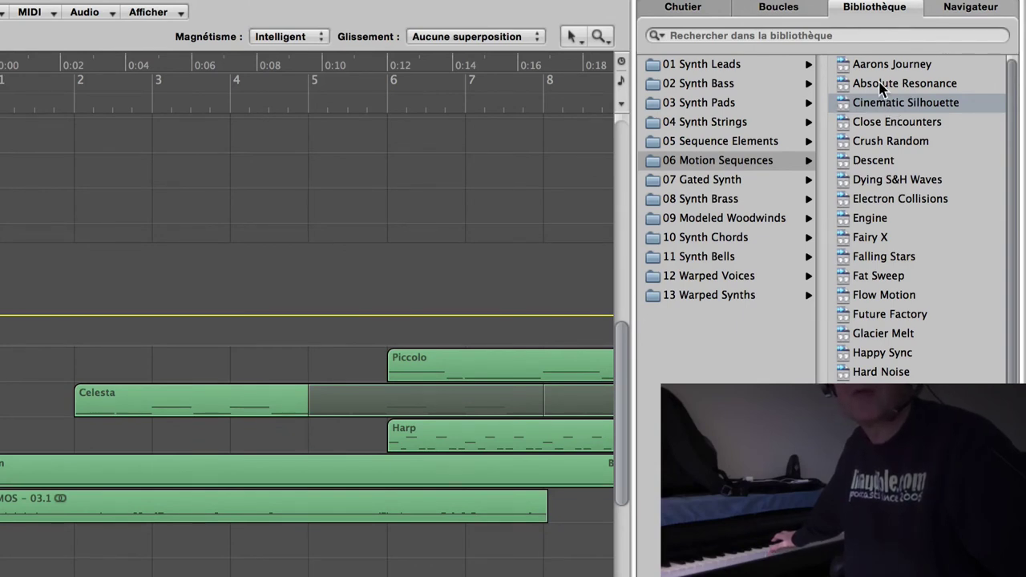
click(880, 83)
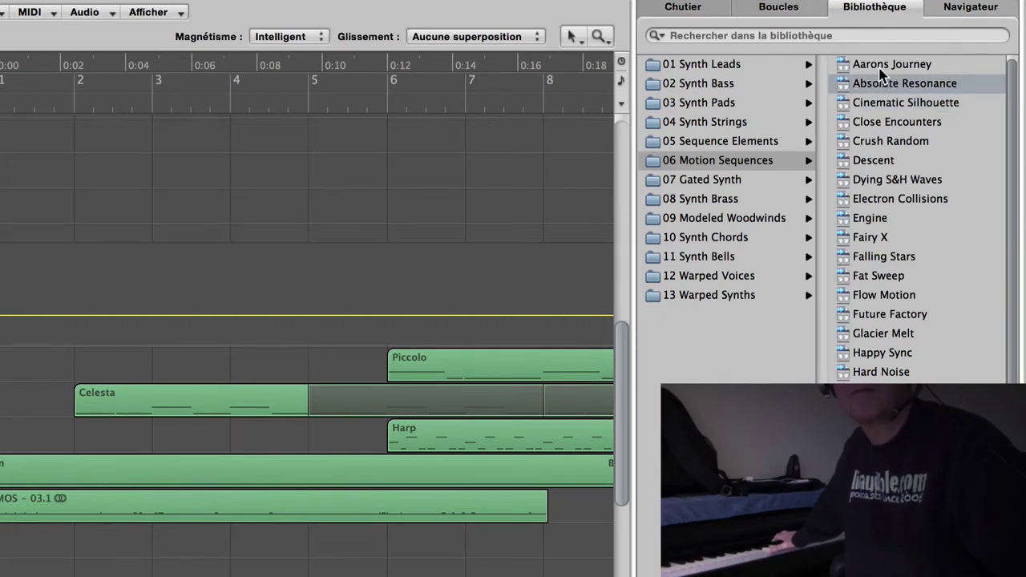
click(880, 68)
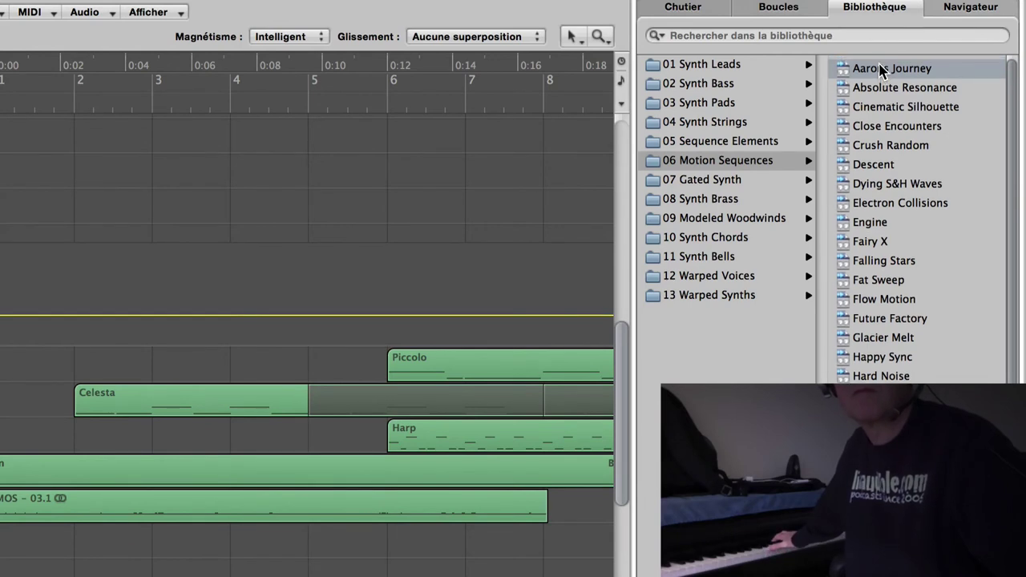
click(888, 144)
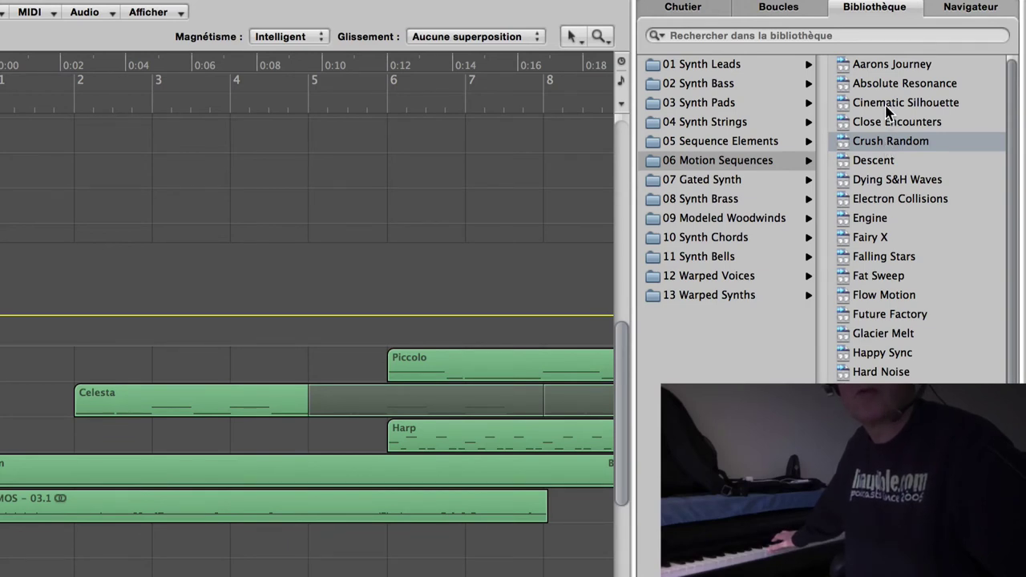
click(887, 107)
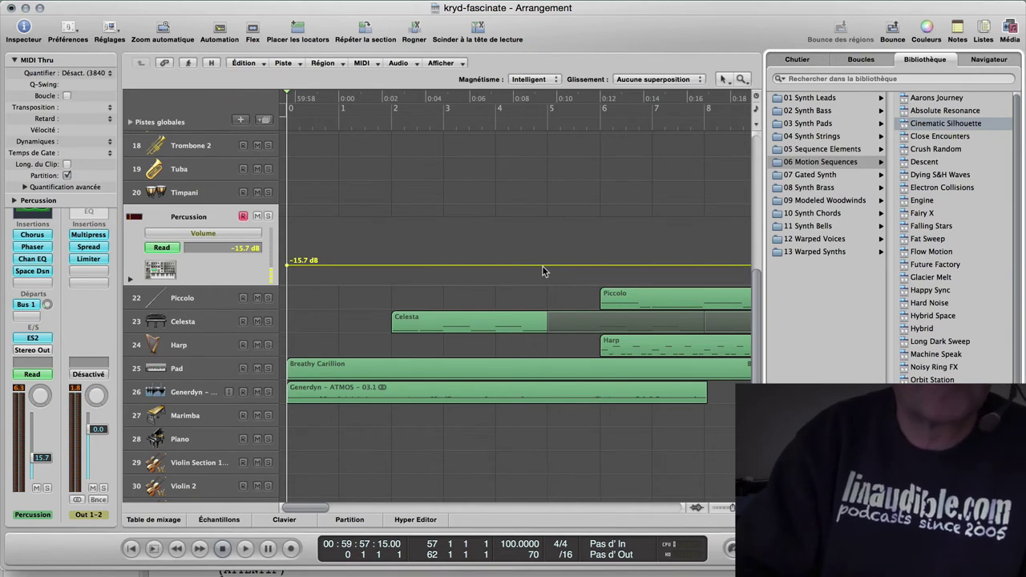
Lower the Percussion track's volume to -21.5 dB and record the Cinematic Silhouette part from the start of the arrangement.
drag(543, 268, 543, 273)
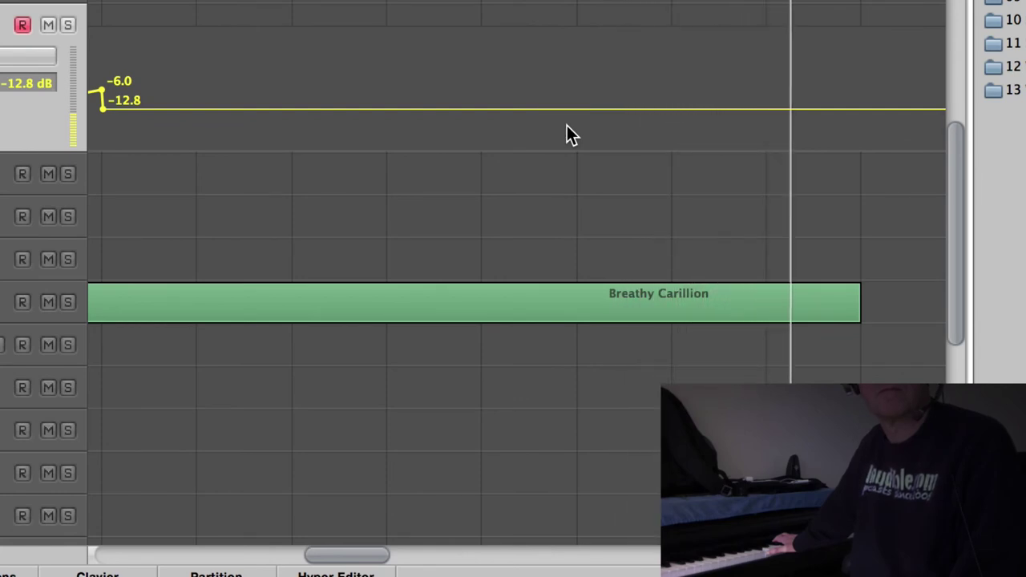
key(r)
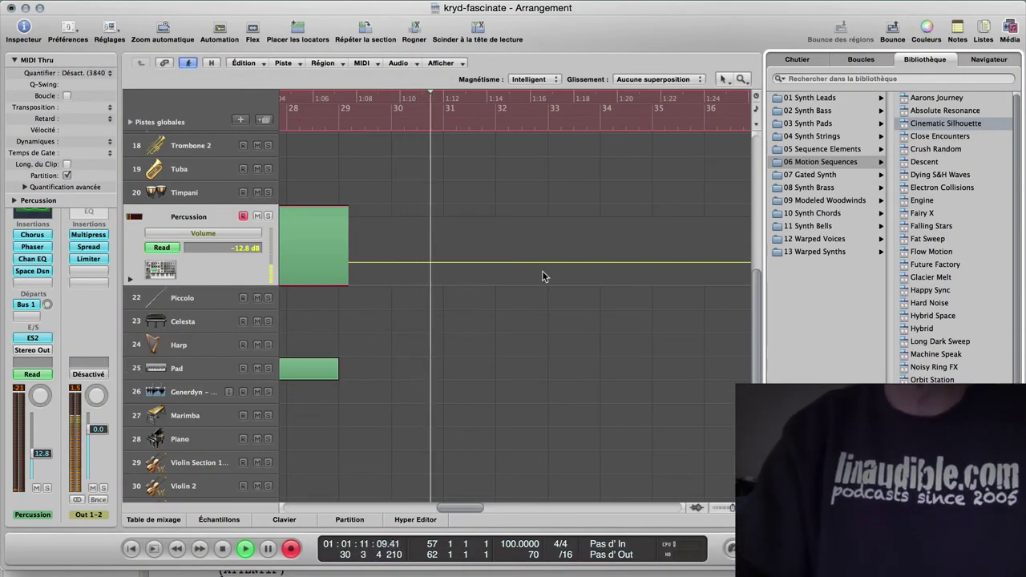
key(space)
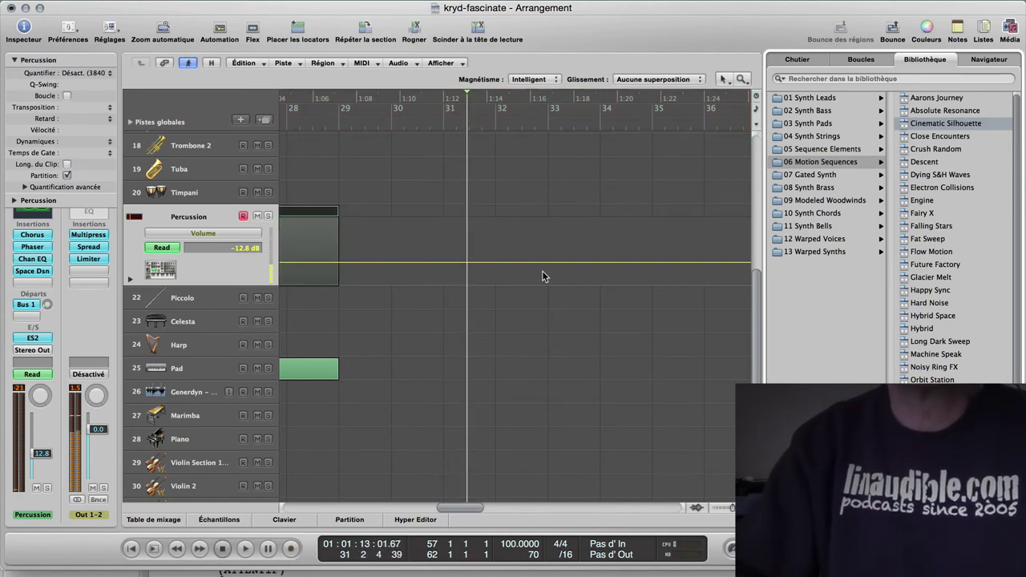
Remove the volume automation points around bars 19 to 21 on the Percussion track and disarm its recording.
scroll(542, 277, left, 10)
scroll(542, 276, up, 1)
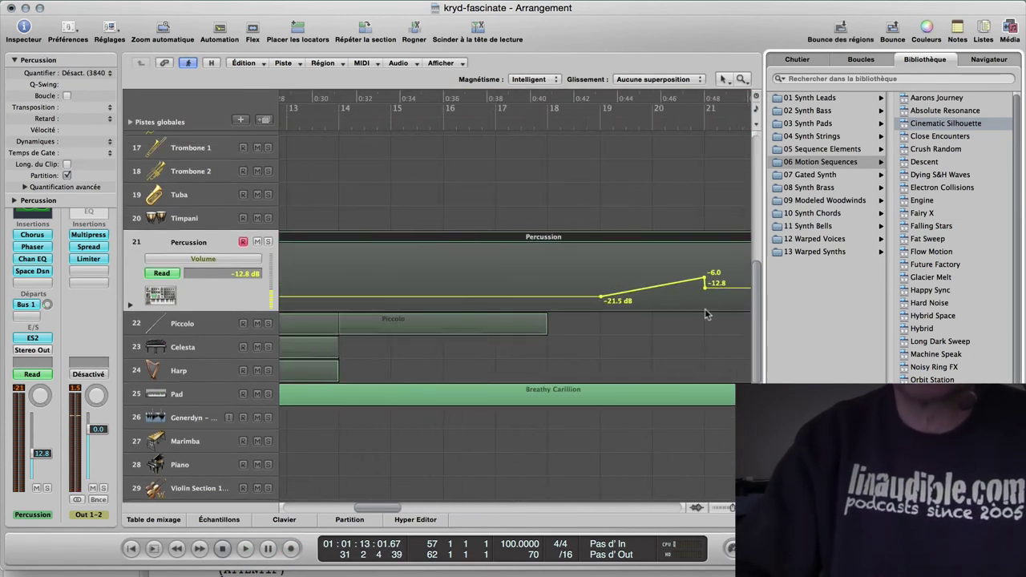
click(705, 279)
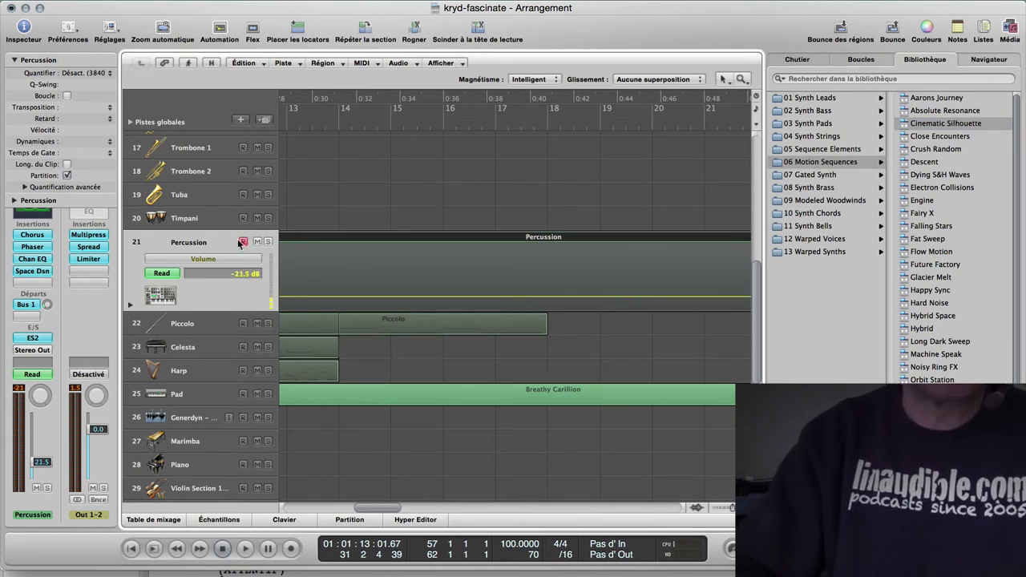
Play the arrangement from the start, mute the Generdyn track, and replay from the start without it.
key(Return)
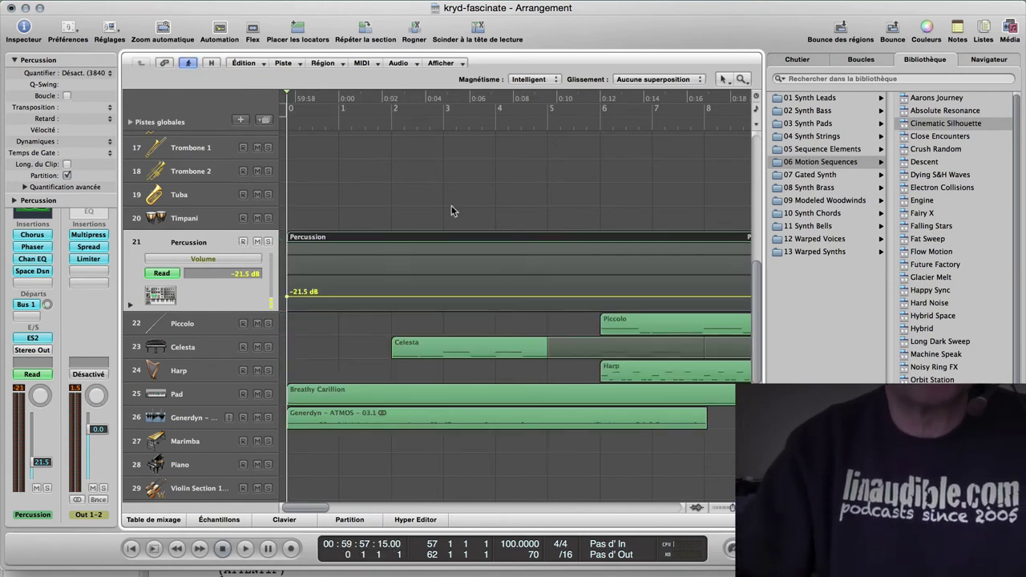
key(space)
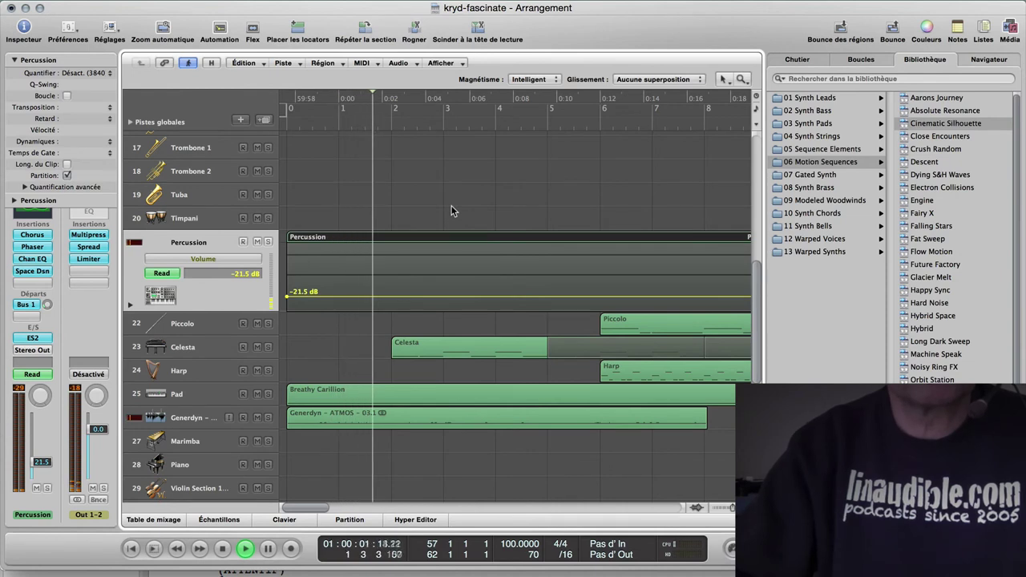
click(257, 418)
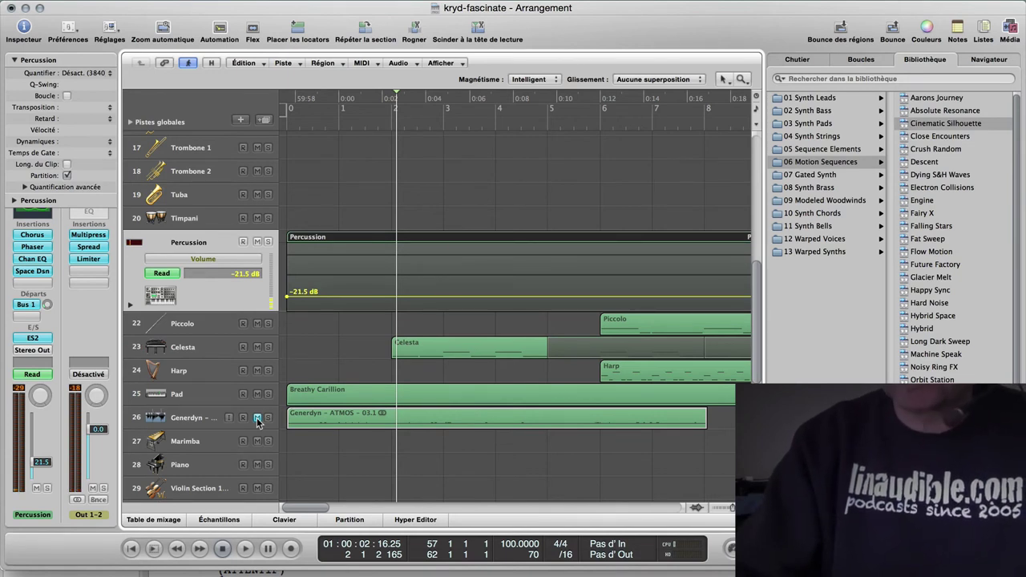
key(Return)
key(space)
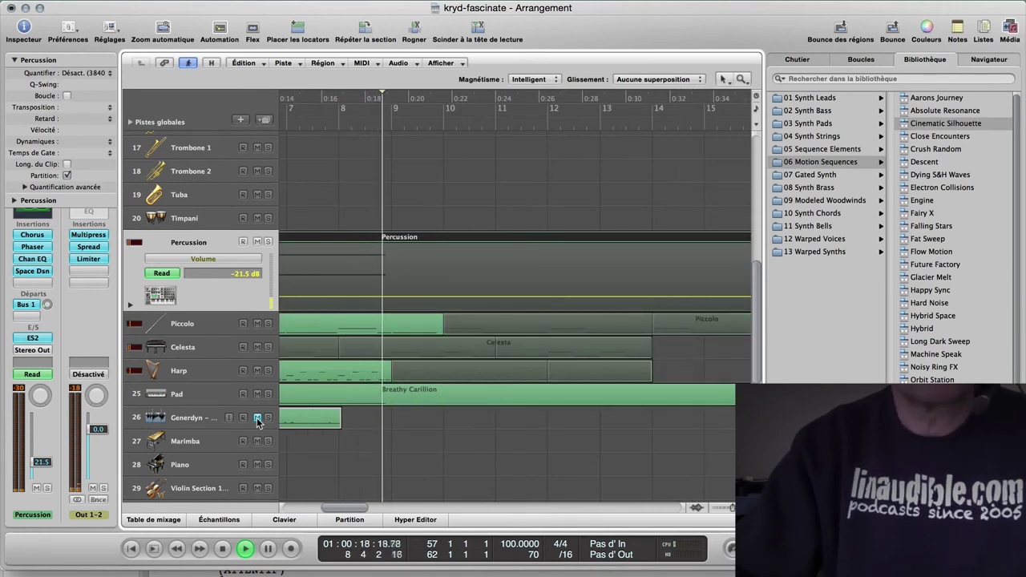
key(space)
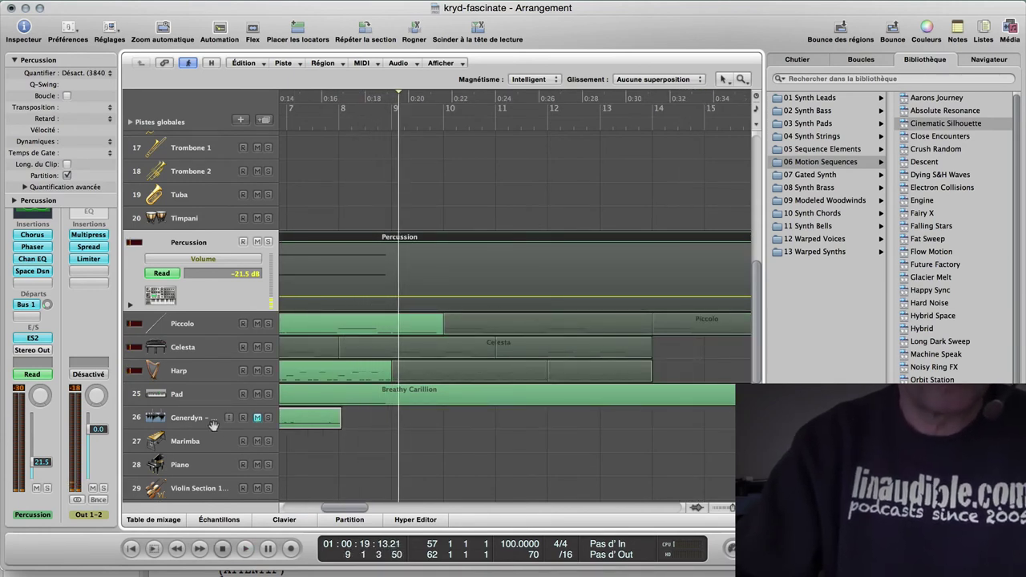
Delete the Generdyn - ATMOS - 03.1 region and unmute its track.
key(Return)
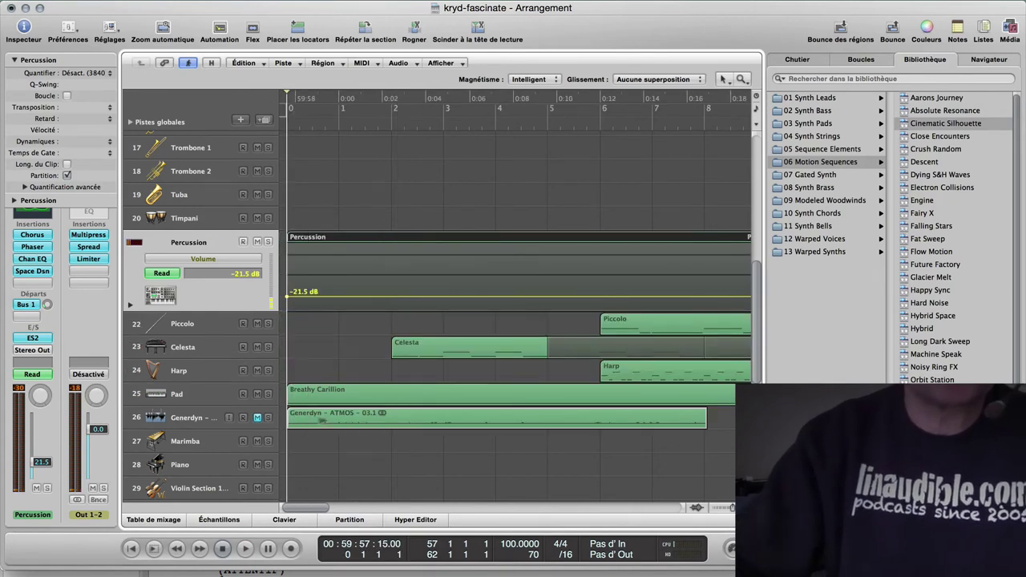
click(314, 420)
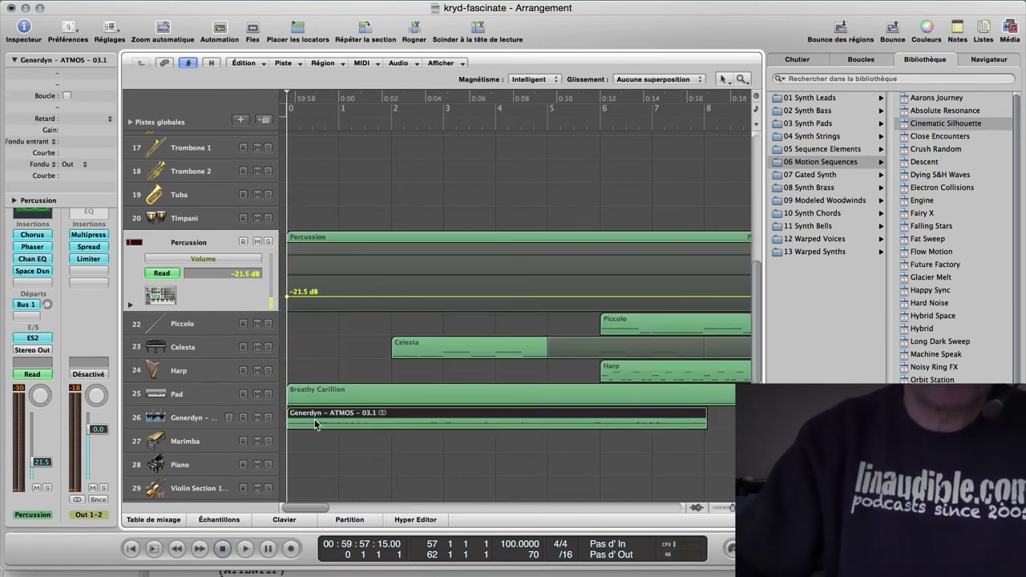
key(Delete)
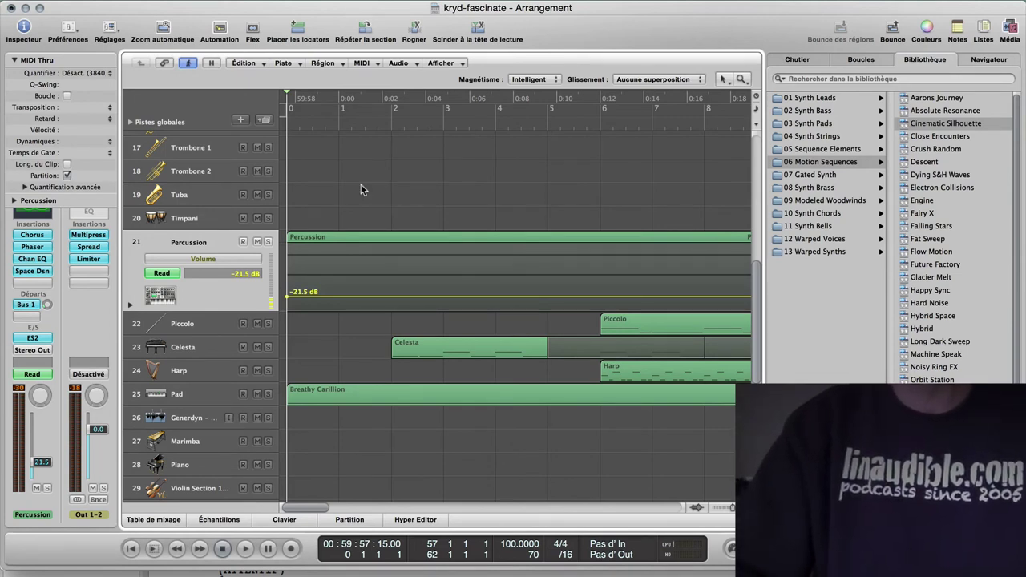
Load the Mystic Bells patch from Synth Bells on the Timpani track and set its volume to -12.3 dB.
click(211, 218)
click(850, 239)
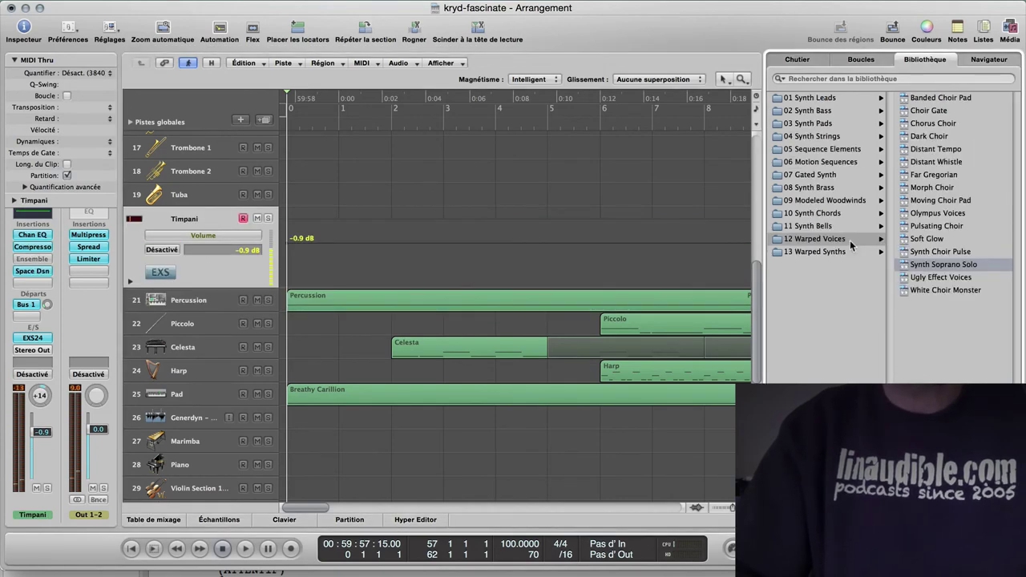
click(836, 226)
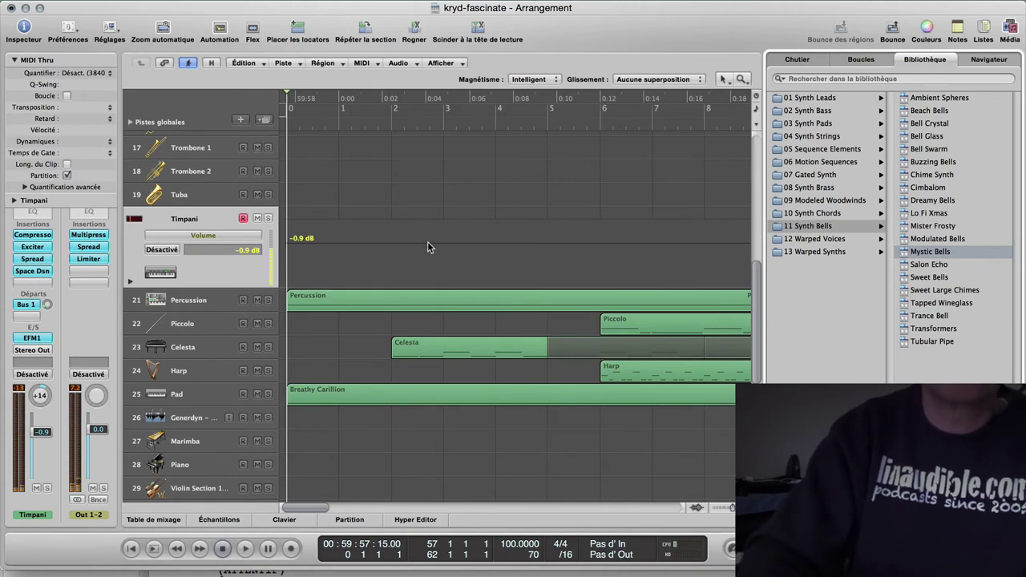
drag(431, 258, 433, 270)
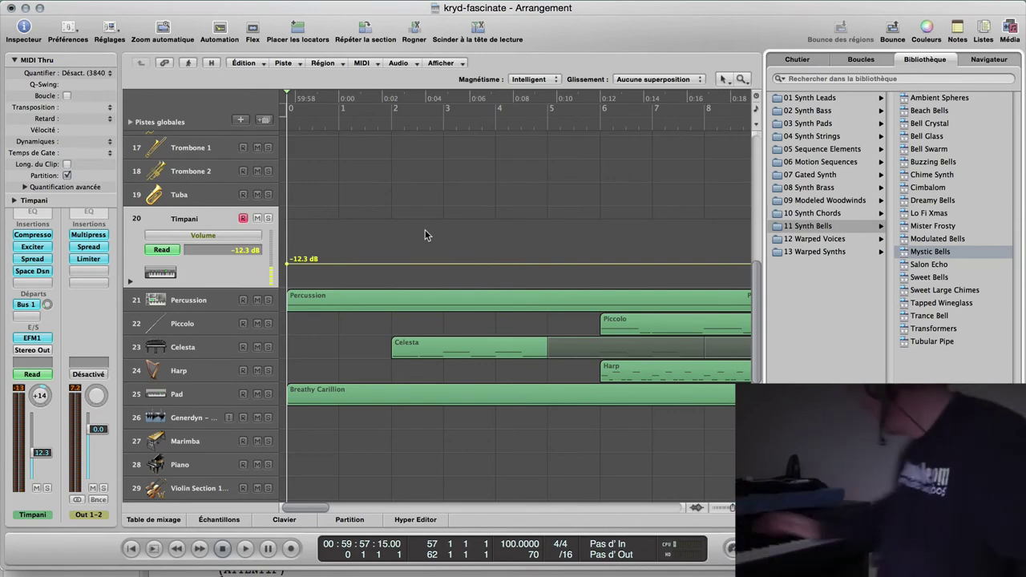
Record the Mystic Bells part on the Timpani track and play back its ending from around bar 28.
key(r)
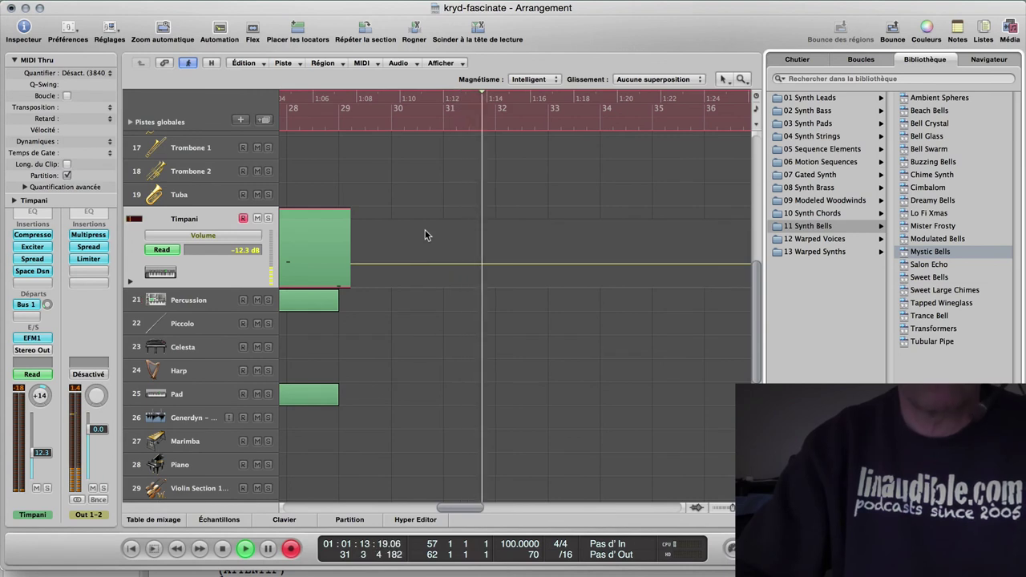
key(space)
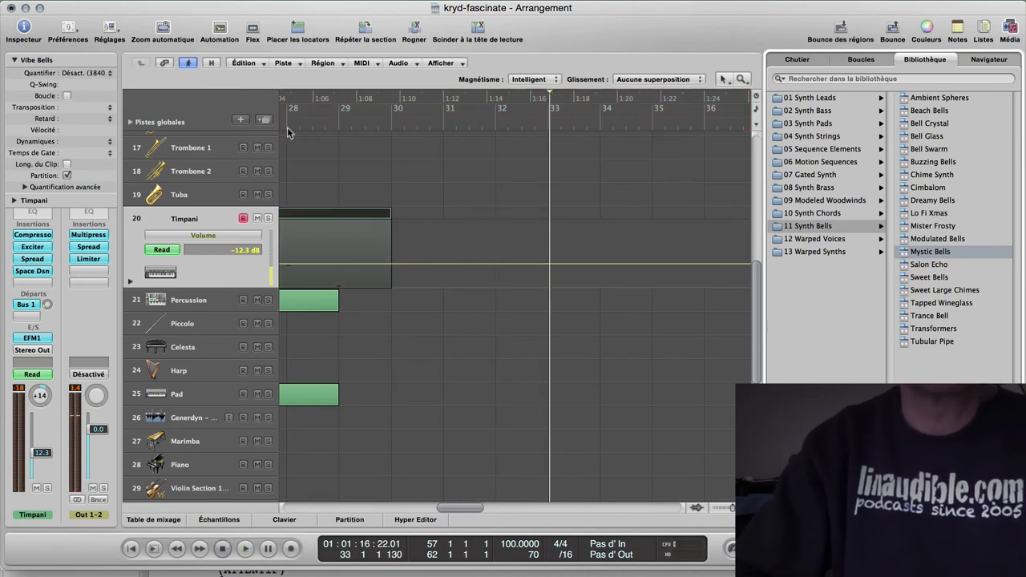
double_click(286, 126)
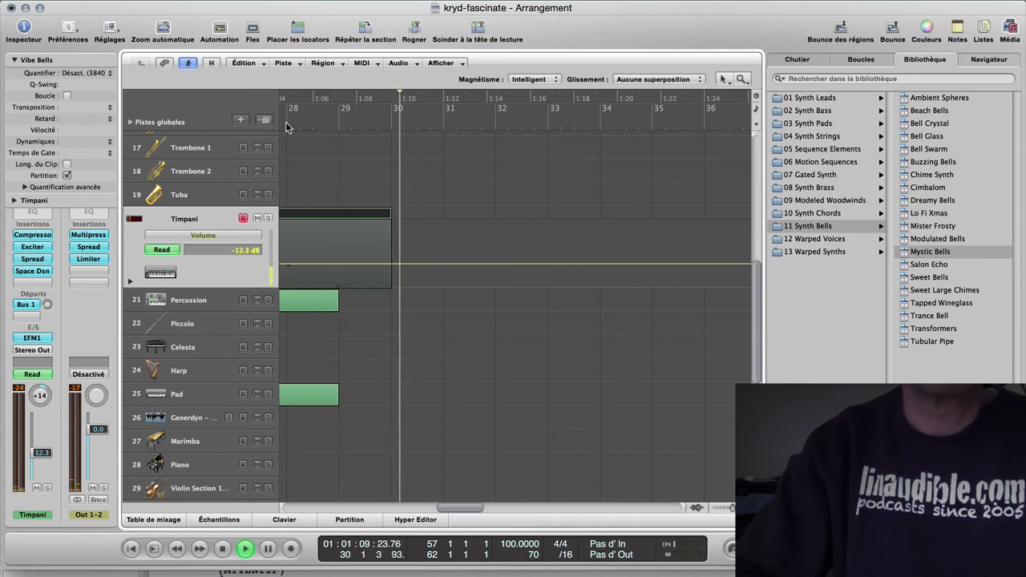
click(314, 327)
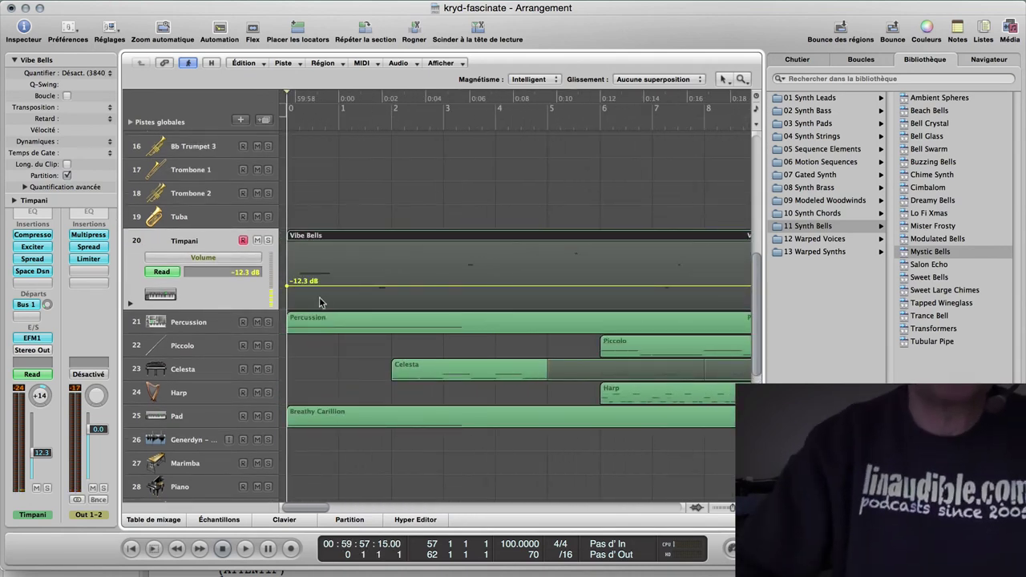
Lower the Timpani track's volume to -17.0 dB and play the arrangement from the start.
drag(322, 293, 322, 298)
key(space)
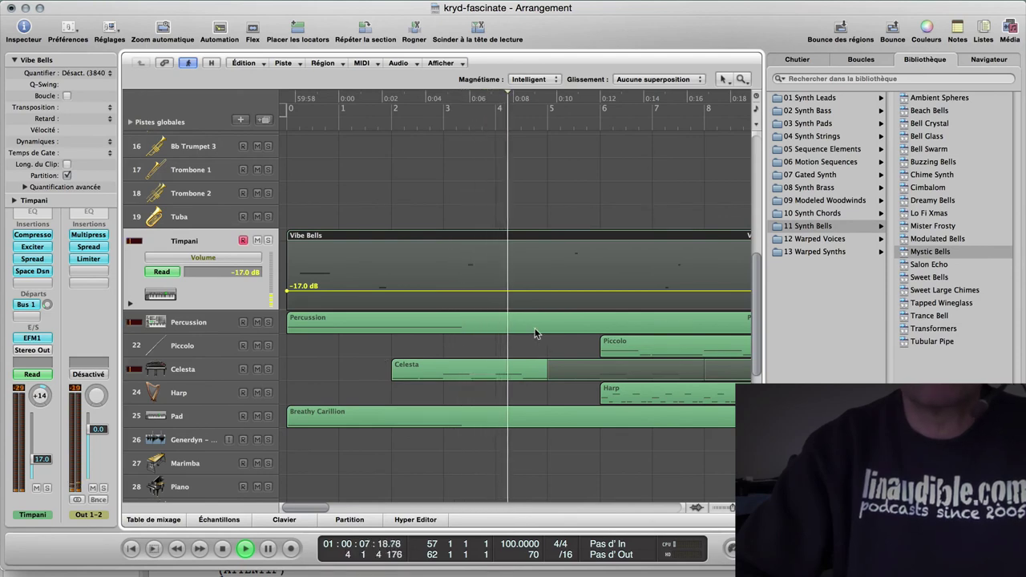
scroll(587, 340, right, 5)
scroll(588, 340, up, 1)
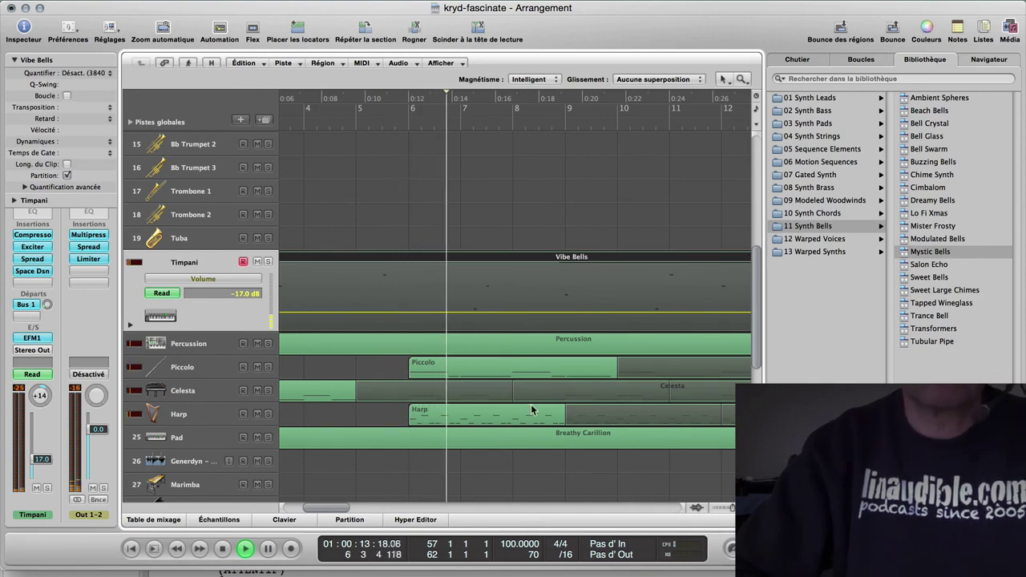
Lower the Harp track's volume to -17.2 dB during playback and replay the passage from just before bar 6.
click(215, 415)
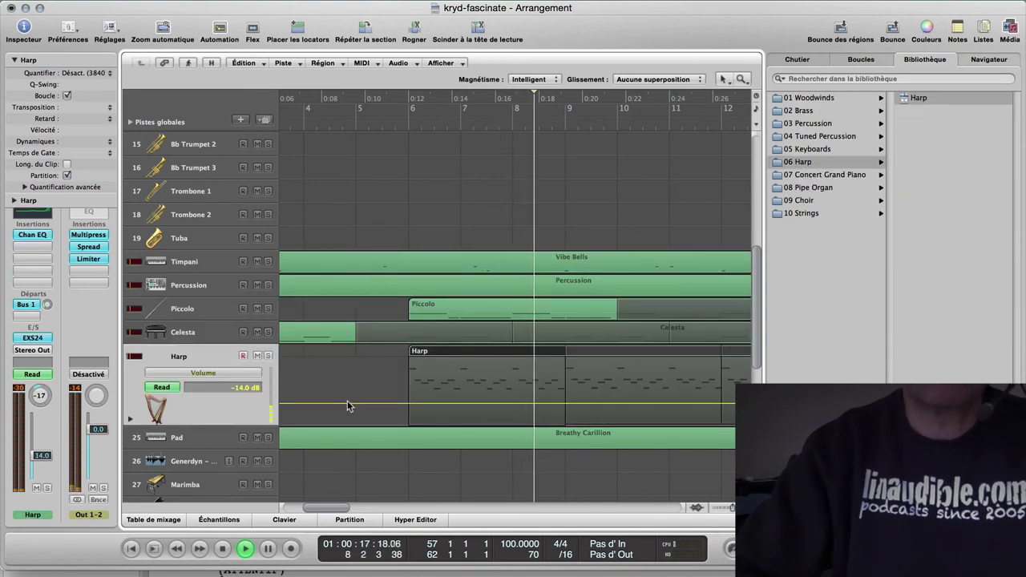
drag(347, 403, 348, 410)
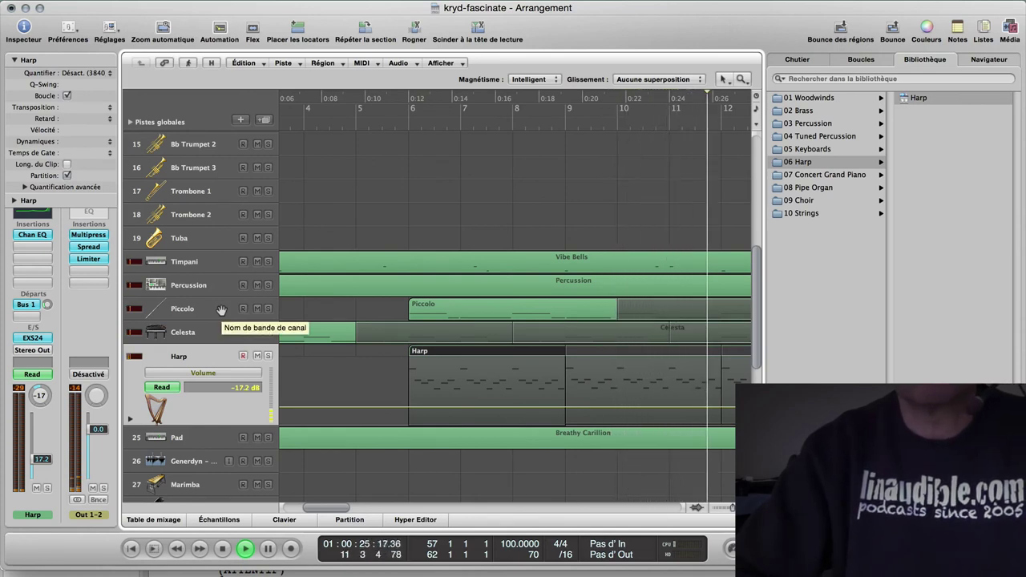
key(space)
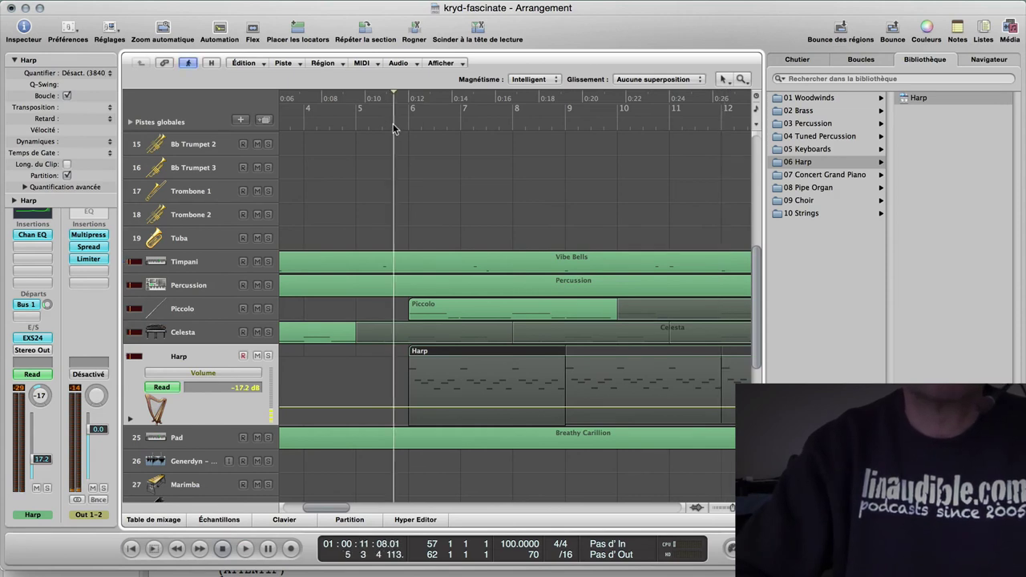
key(space)
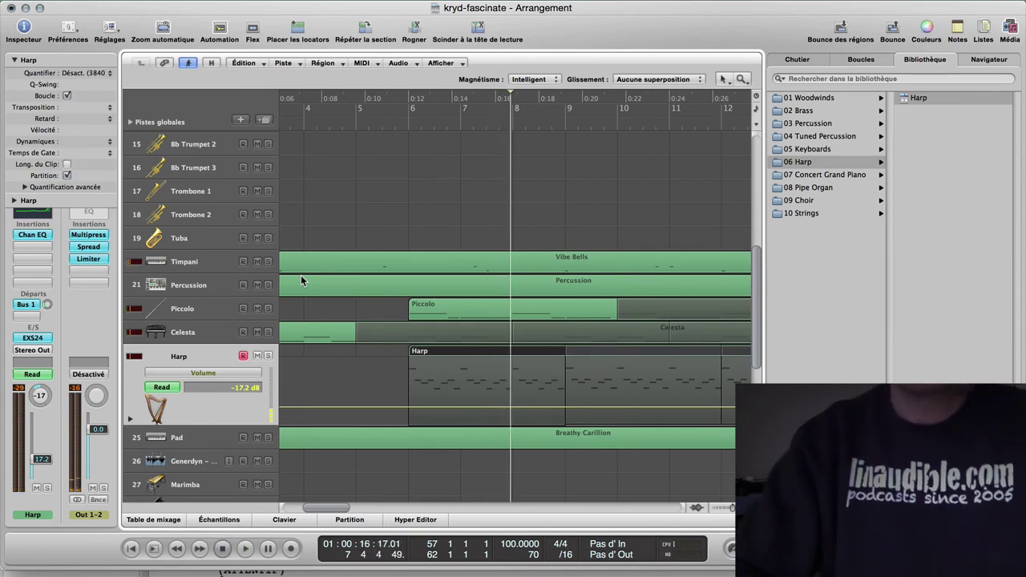
Select the Piccolo track to show its volume automation.
click(215, 317)
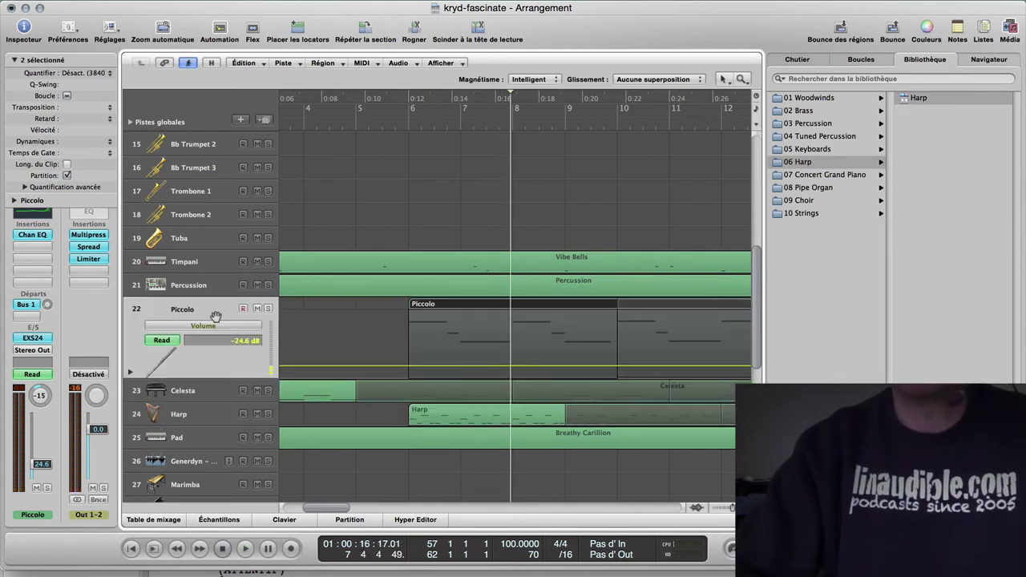